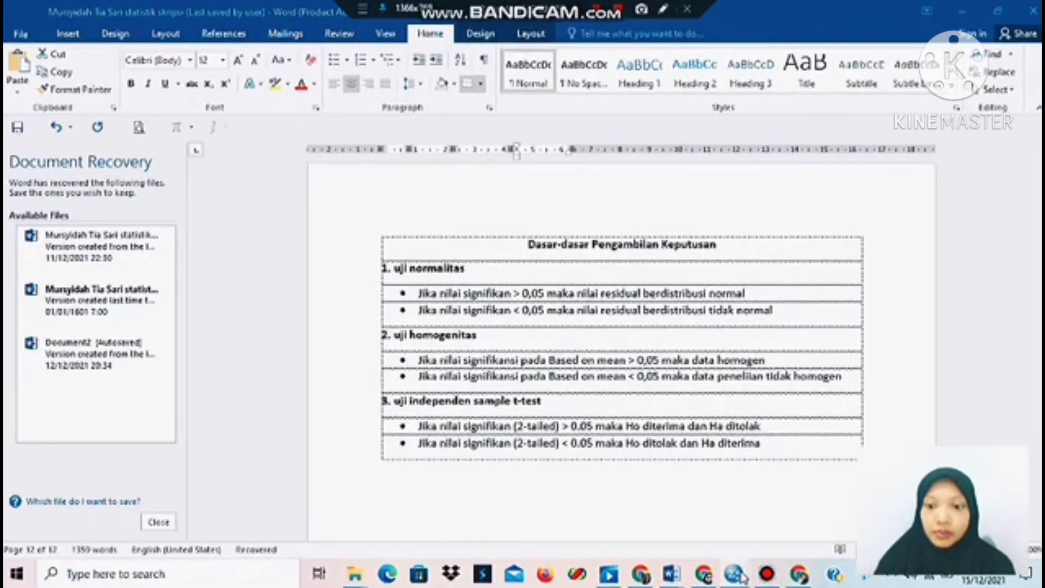
Step: Switch to the empty Untitled1 dataset in IBM SPSS Statistics Data Editor and show its variable definitions
mouse_move(740, 576)
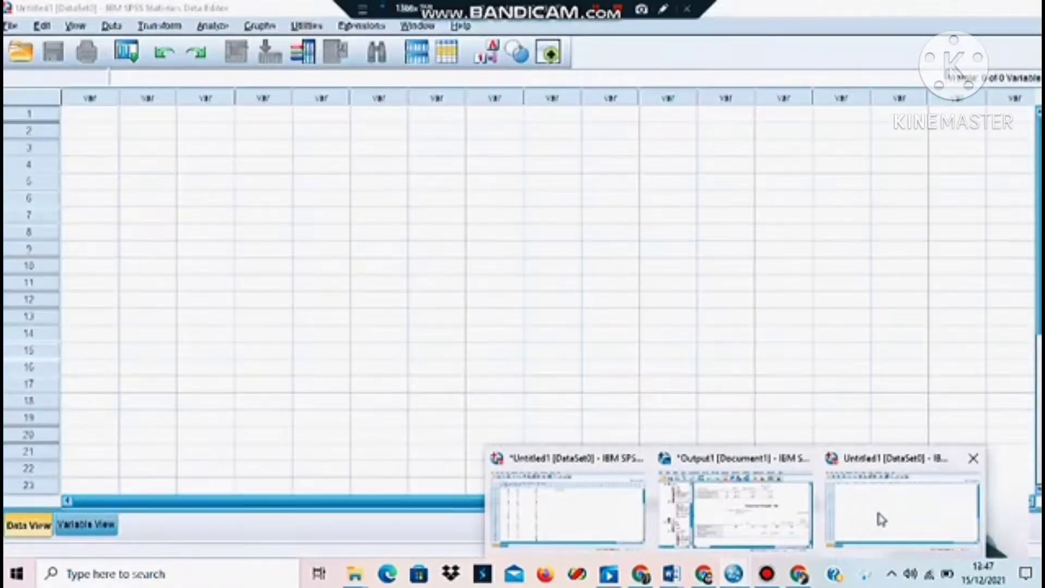
click(880, 517)
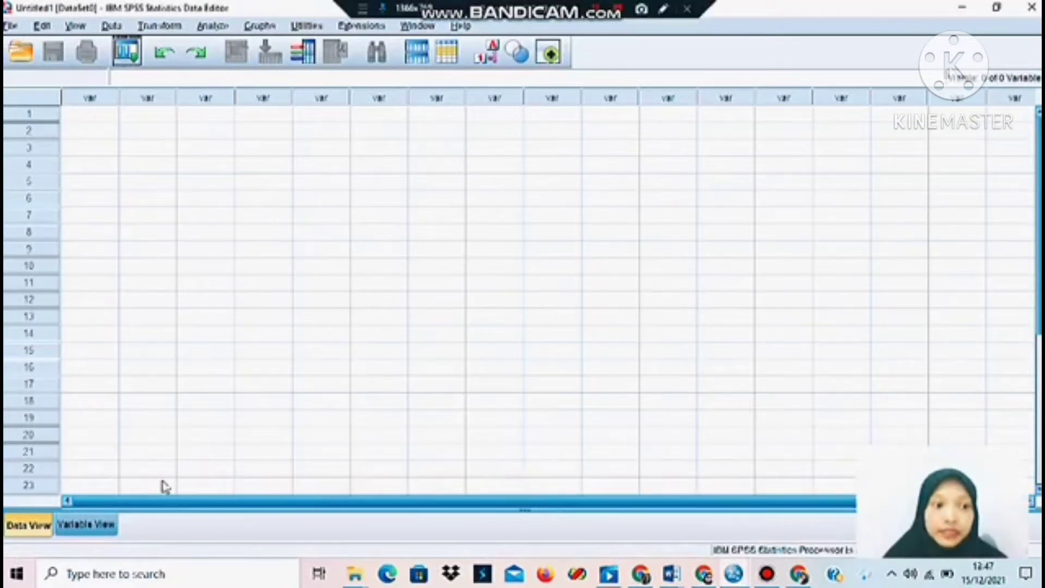
click(79, 526)
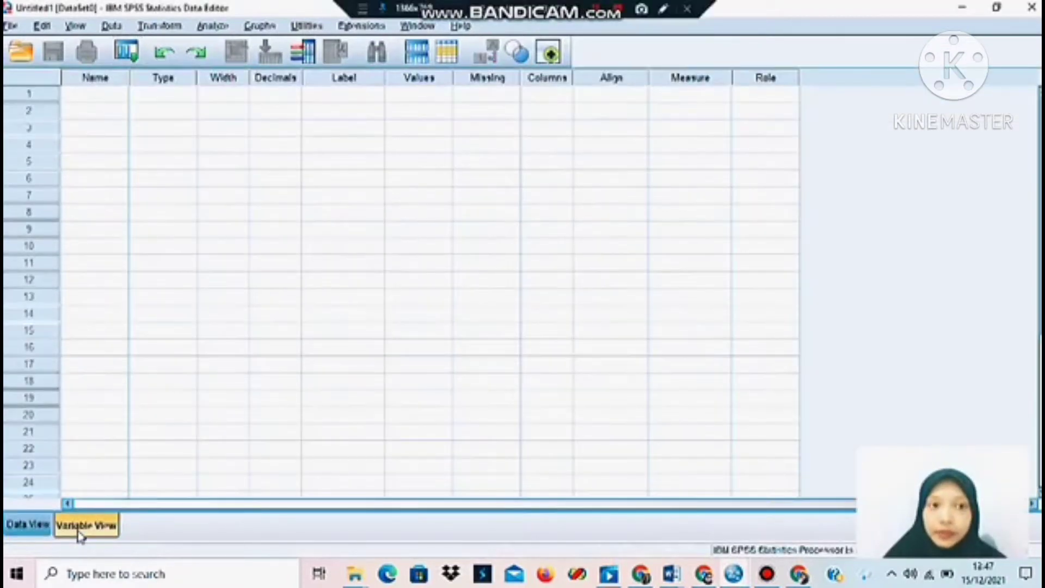
Step: Define the first variable with the name Postest_Eksperimen
click(83, 96)
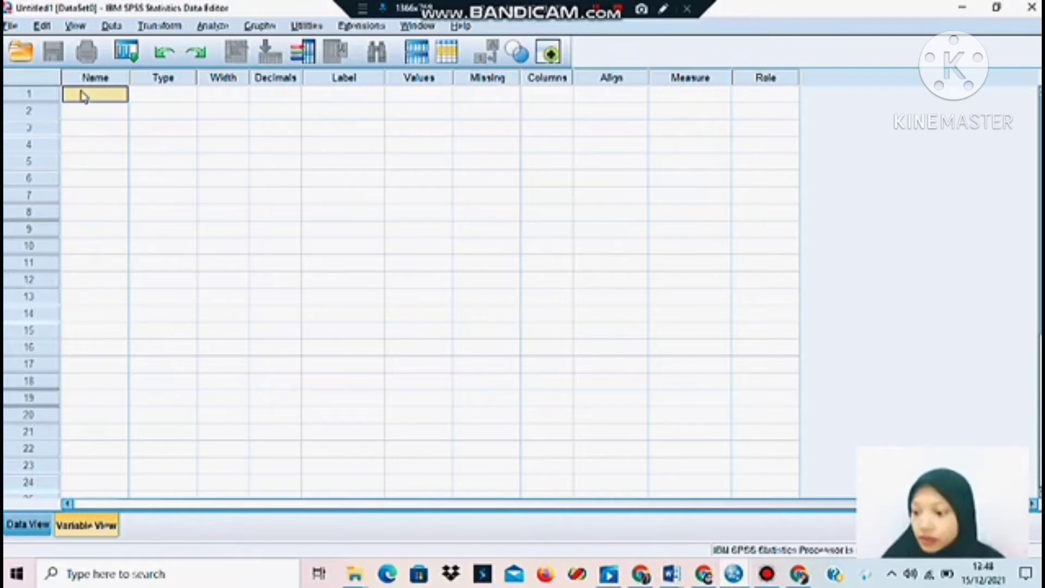
text(Por)
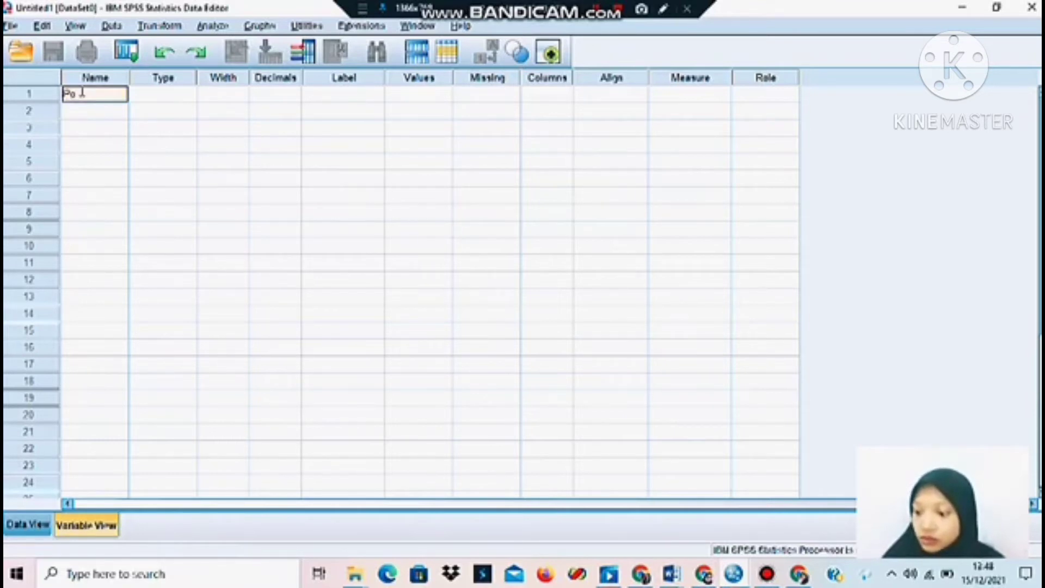
text(fit_Eks)
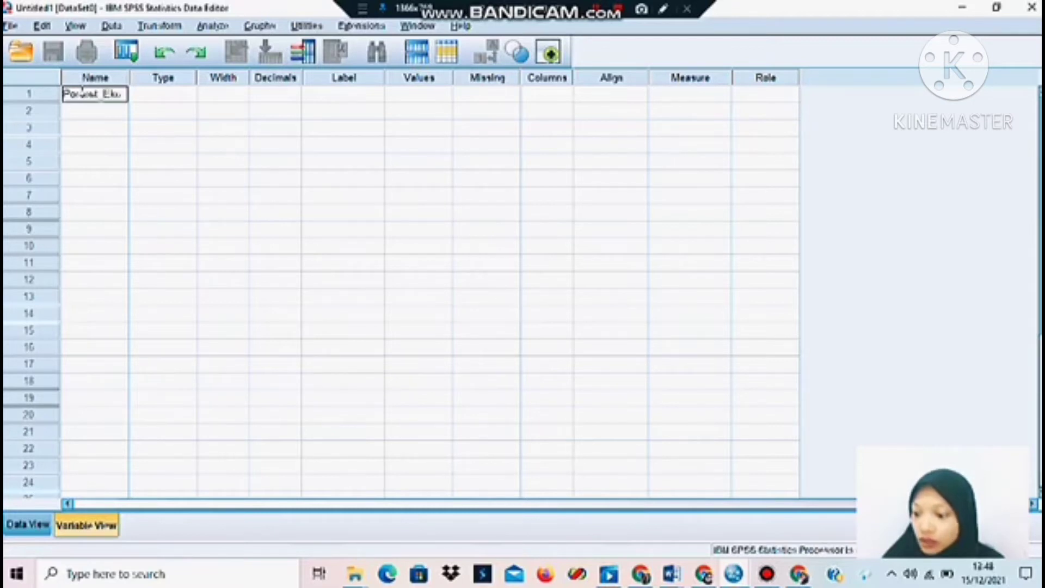
text(por)
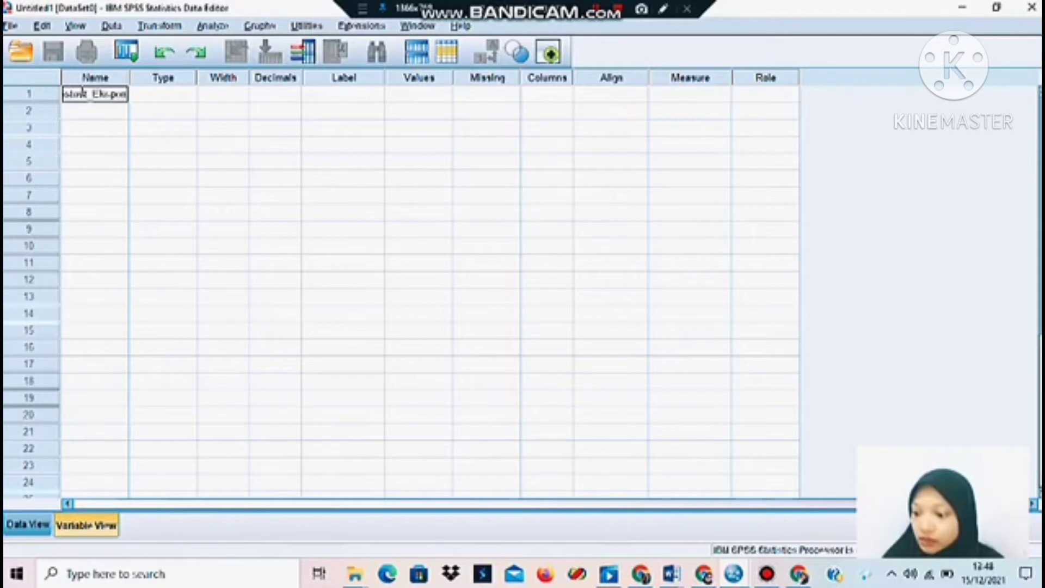
text(ns)
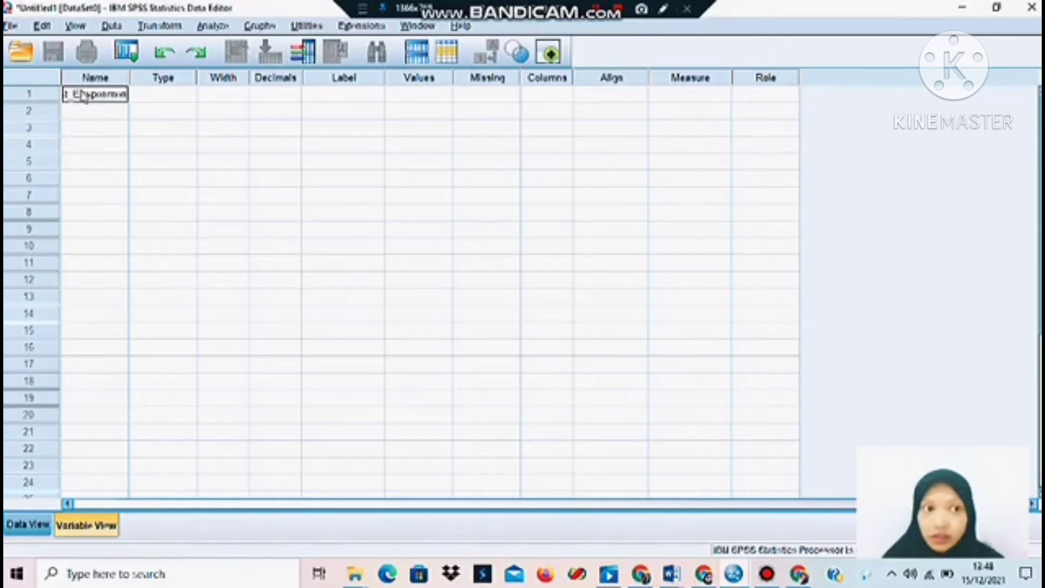
key(Return)
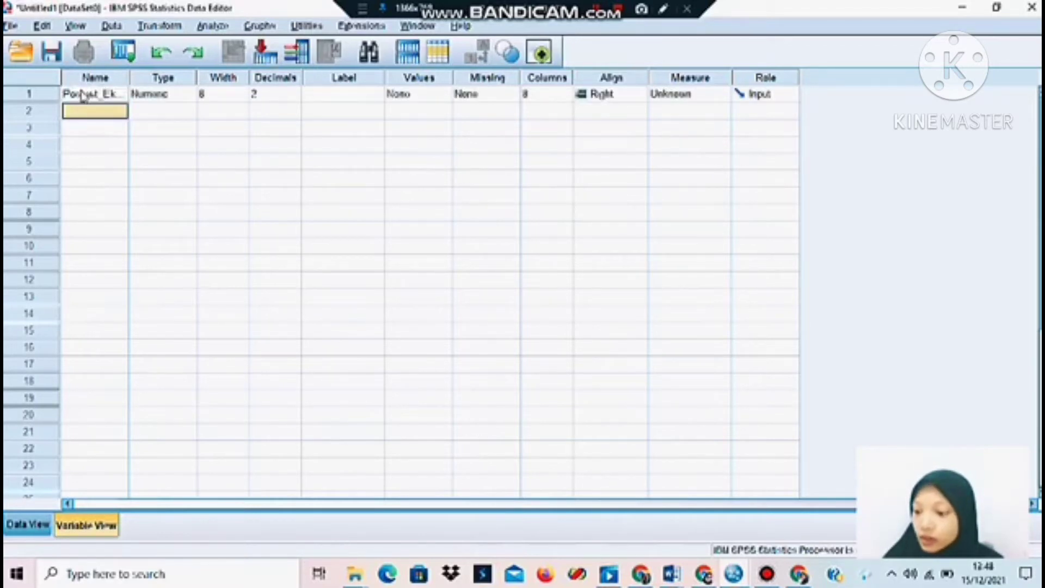
Step: Define the second variable with the name Postest_Kontrol
text(Postest)
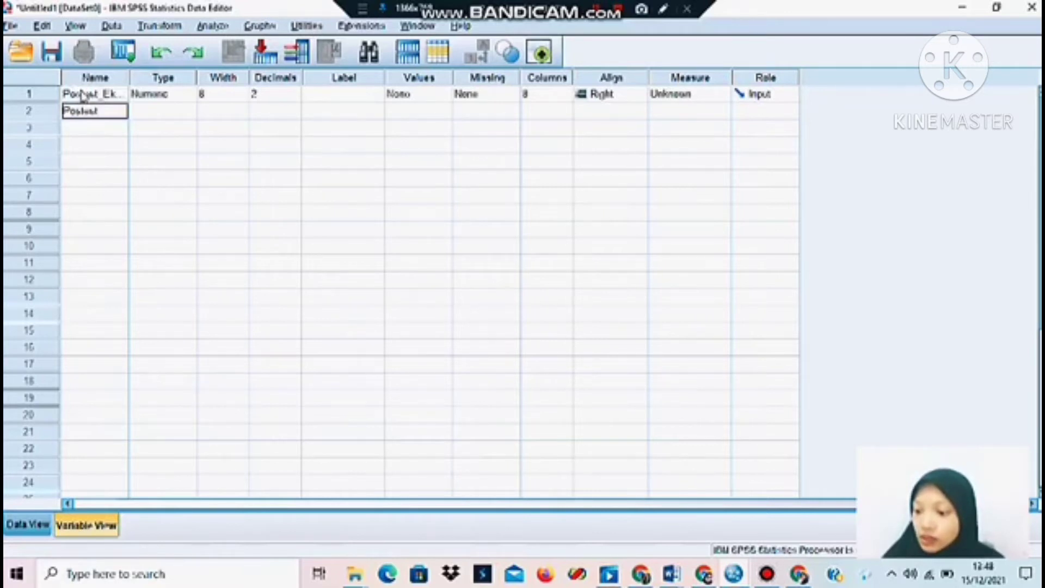
text(_Kontrol)
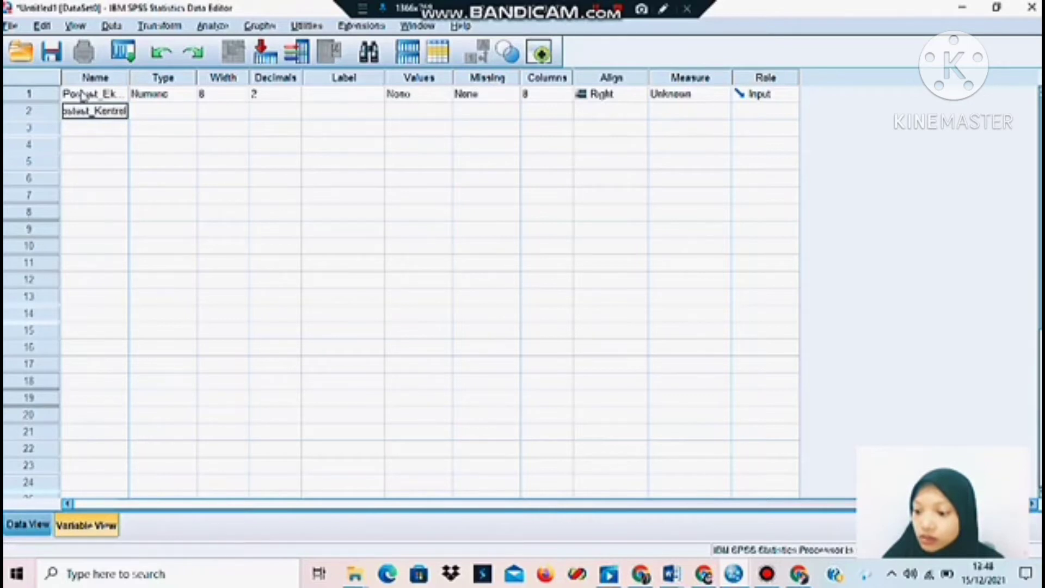
key(Return)
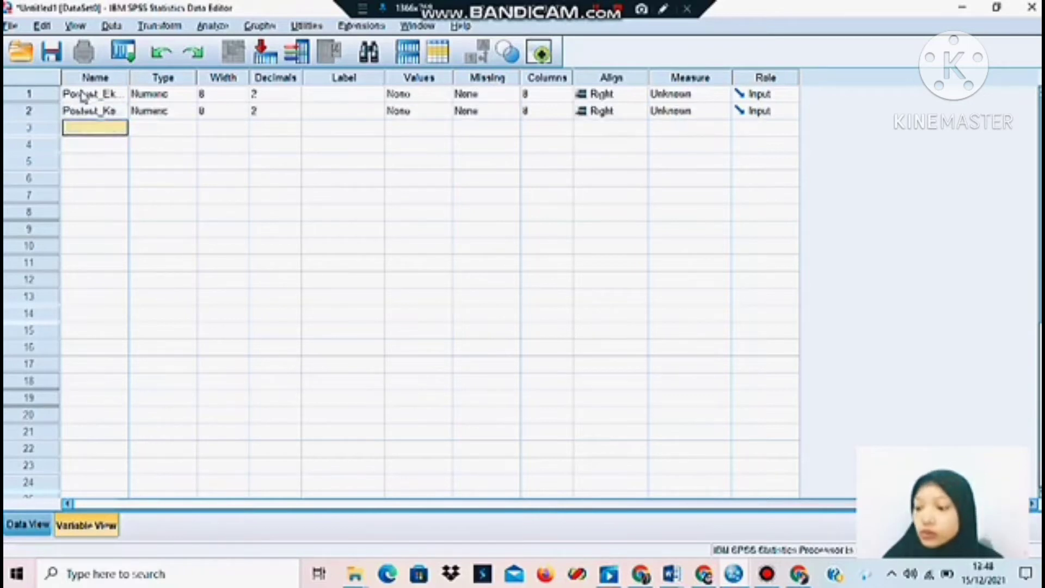
Step: Leave row 3 without a typed name and define variables Postest in row 4 and Kelompok in row 5
key(Down)
text(Po)
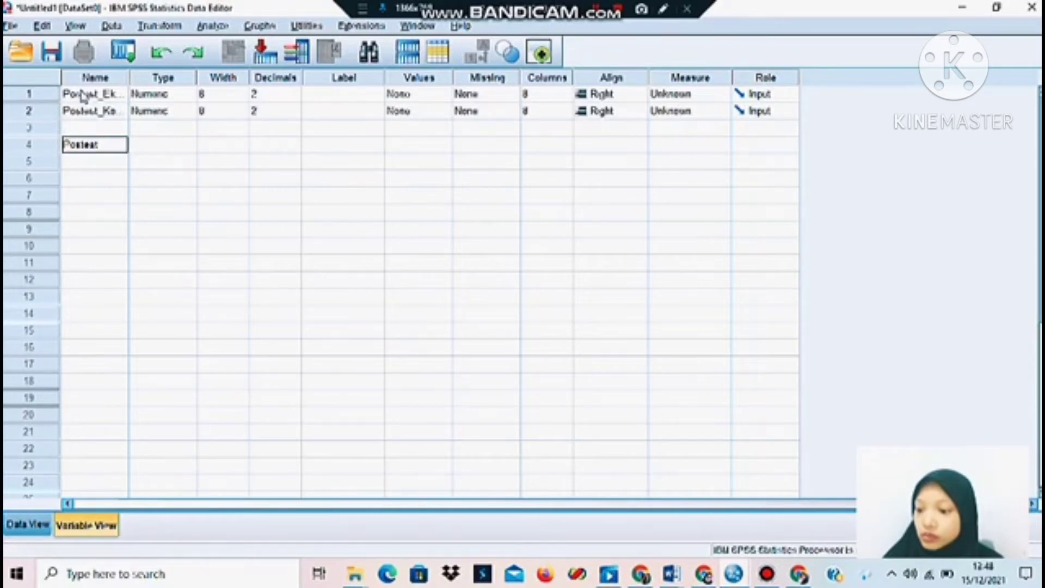
key(Return)
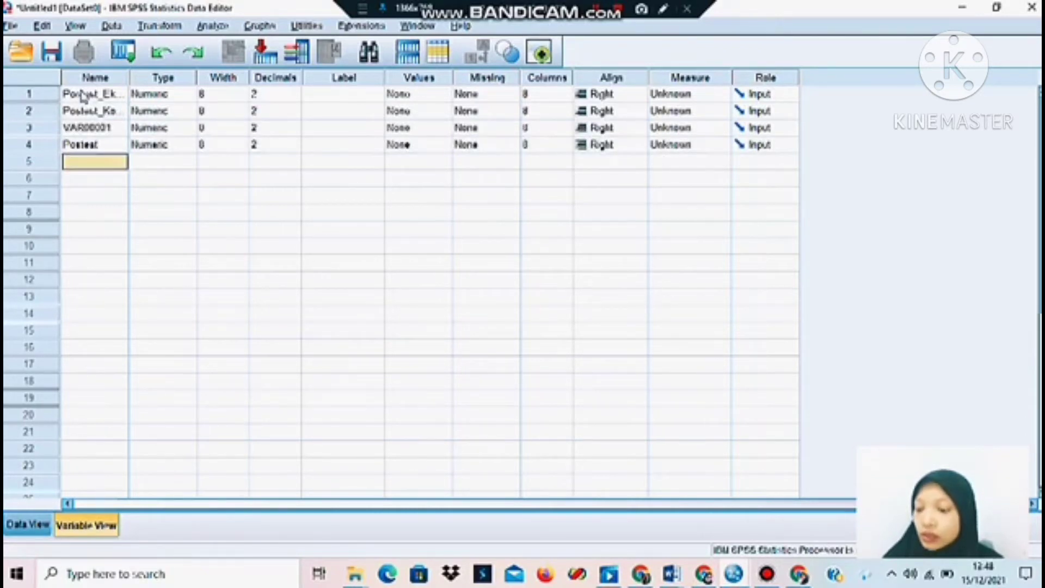
text(Ke)
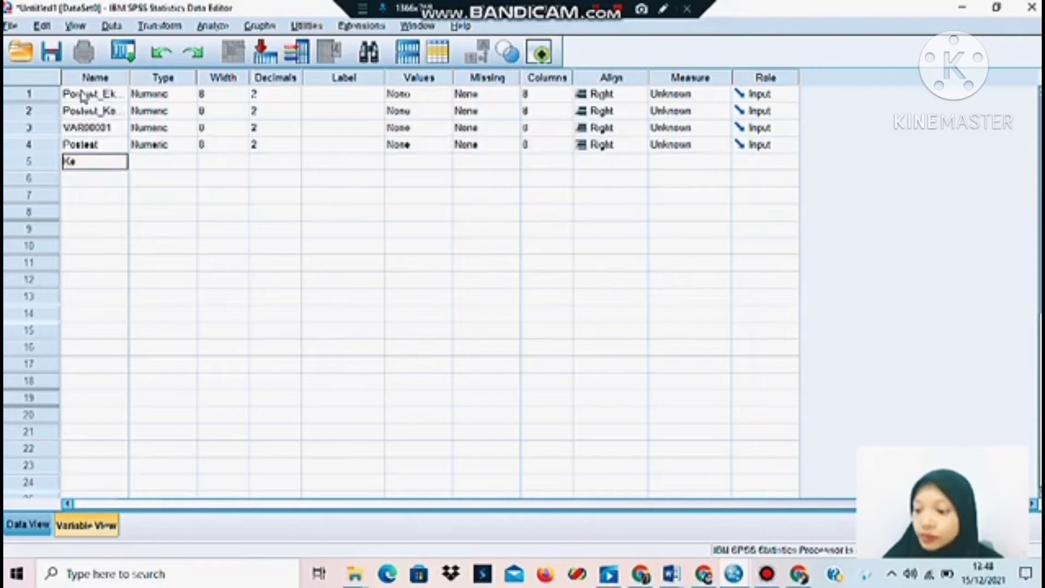
text(lompok)
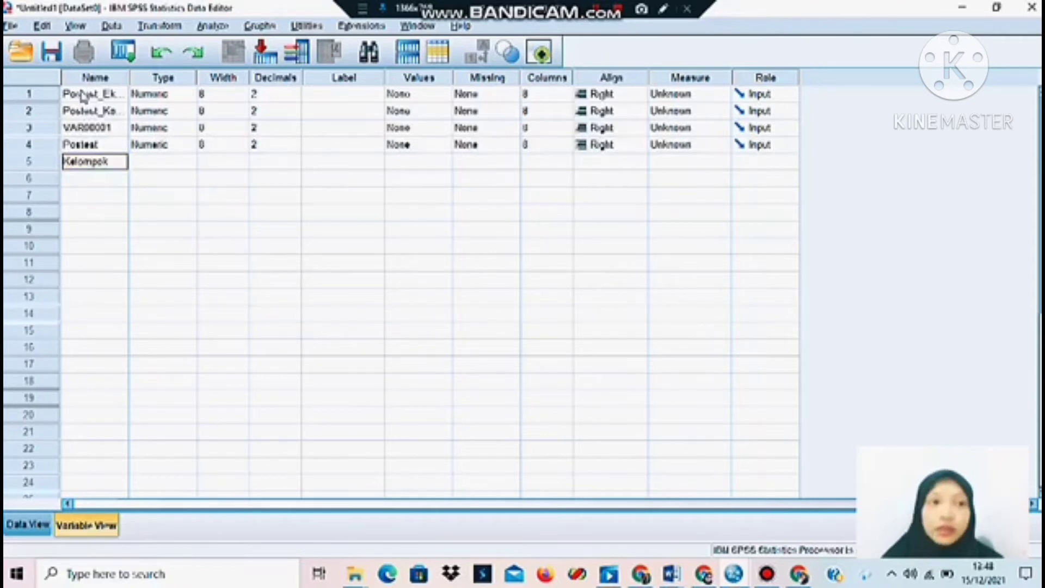
key(Return)
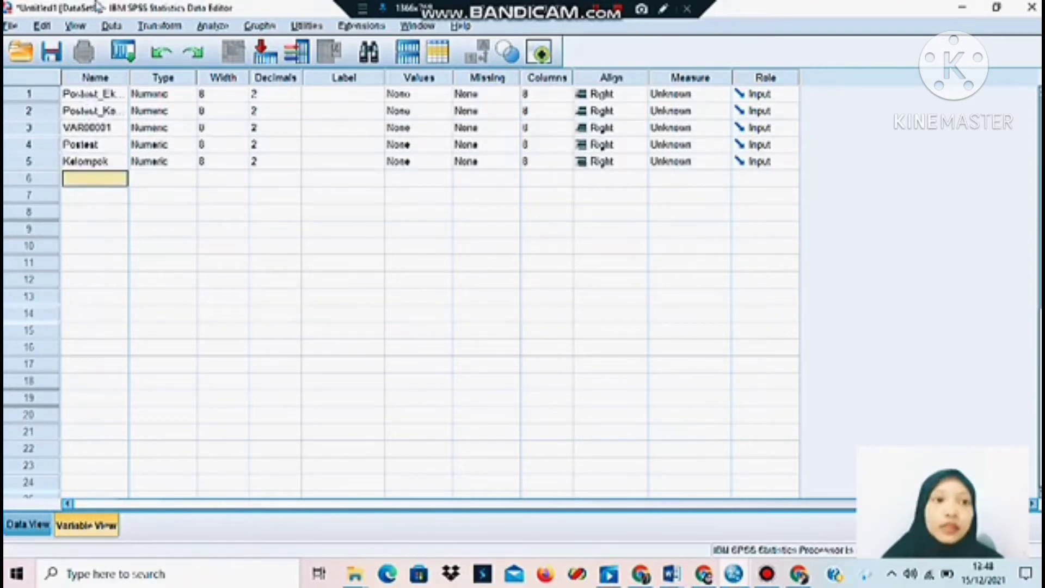
Step: Set the number of decimals to 0 for all five variables
click(297, 101)
click(295, 99)
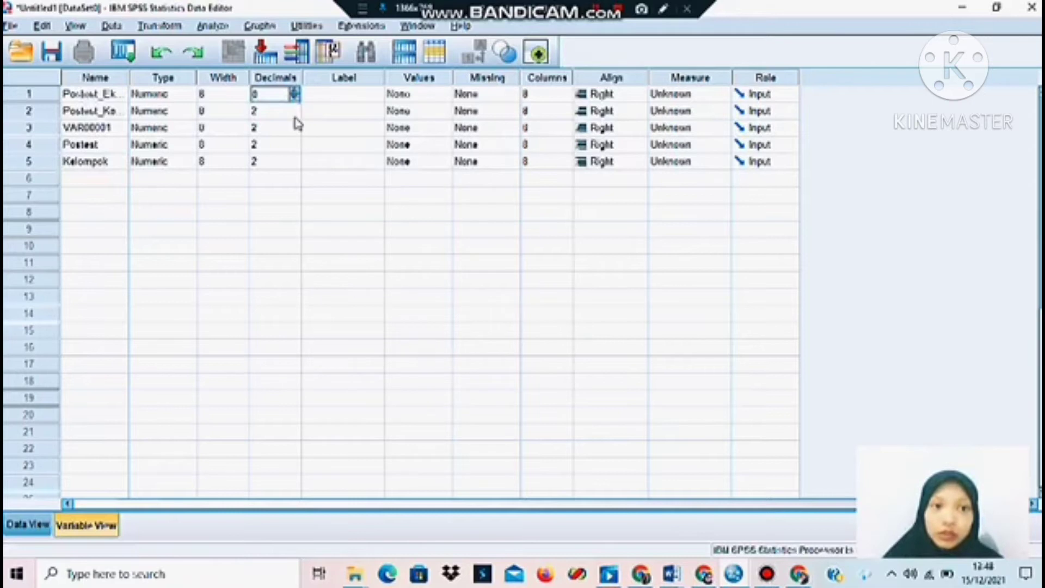
double_click(295, 116)
double_click(297, 135)
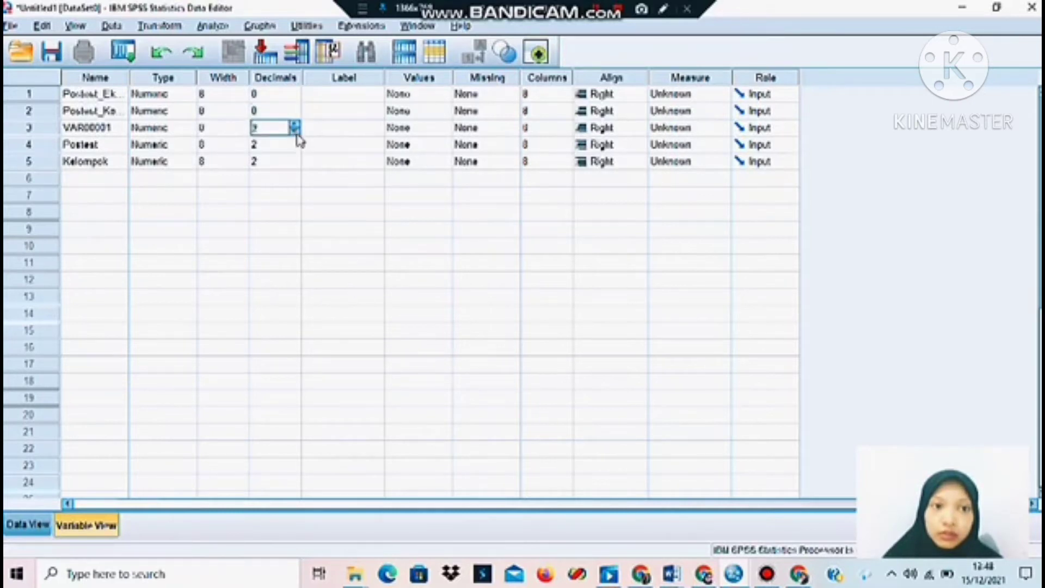
click(299, 149)
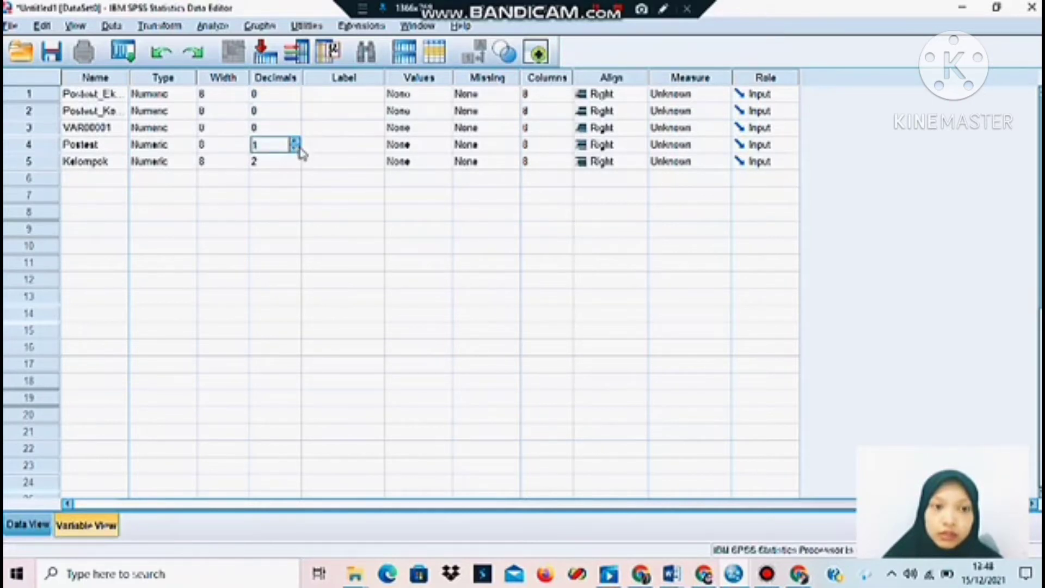
click(299, 150)
double_click(297, 165)
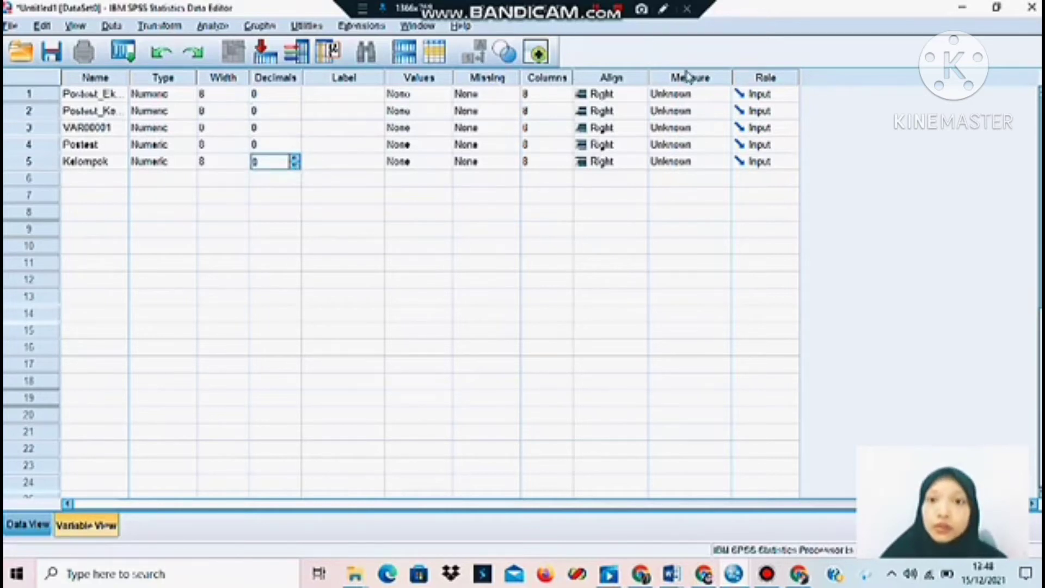
Step: Set the measurement level of all five variables to Nominal
click(707, 100)
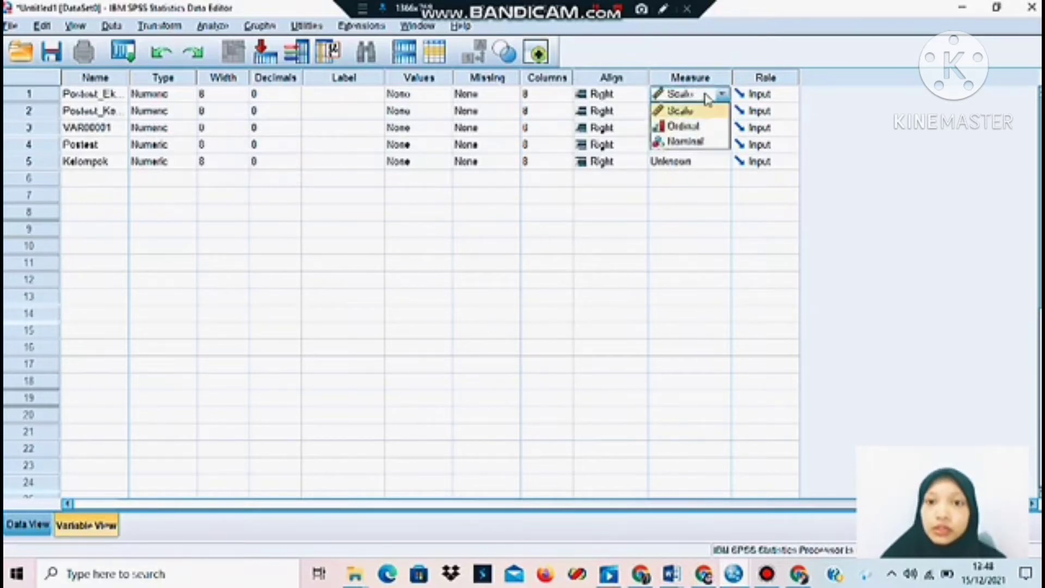
click(700, 144)
click(715, 112)
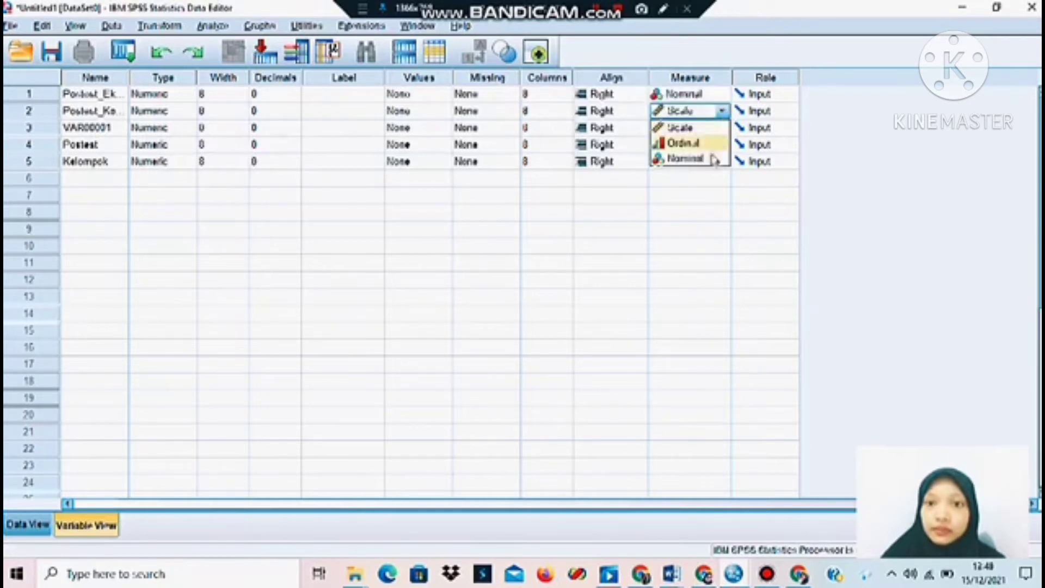
click(717, 156)
click(717, 128)
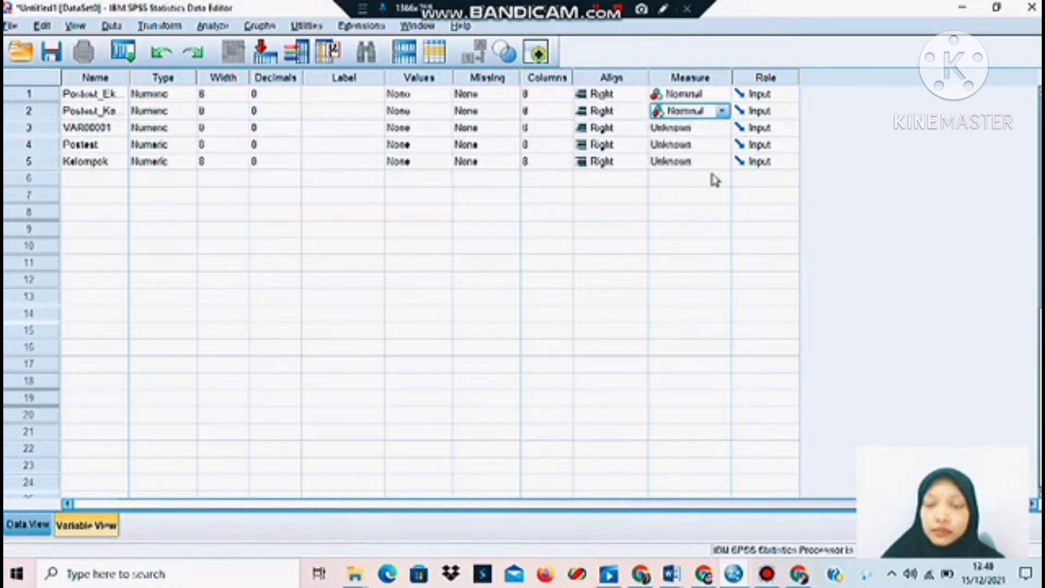
click(713, 174)
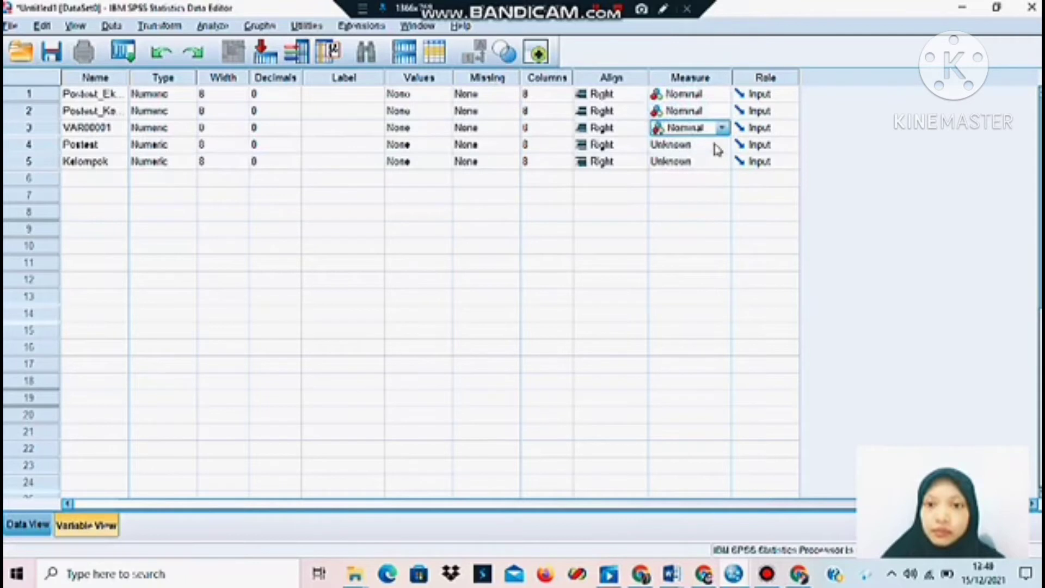
click(715, 145)
click(712, 190)
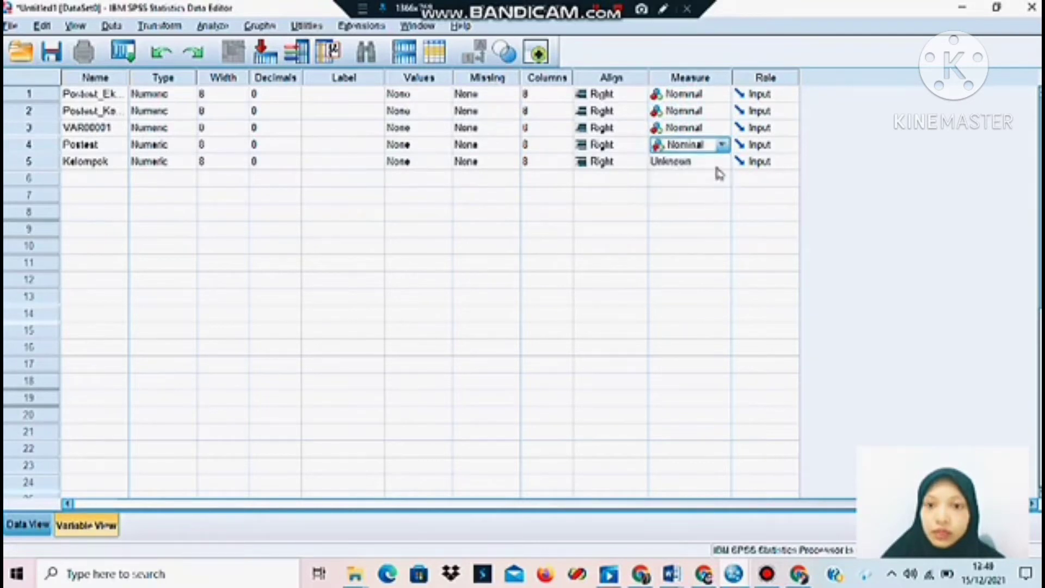
click(716, 166)
click(694, 211)
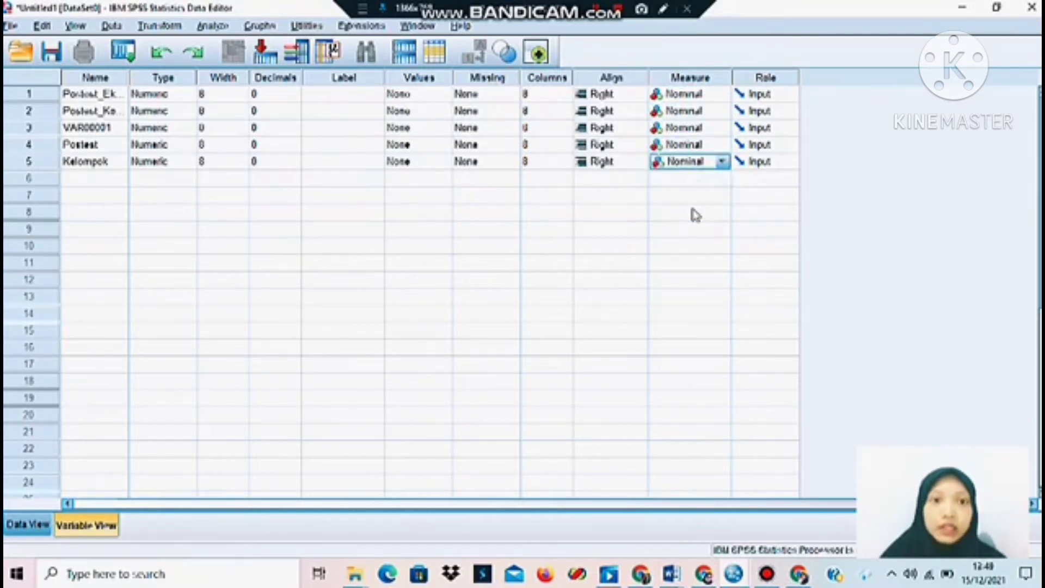
Step: Label the Postest variable "Hasil Belajar Siswa" and the Kelompok variable "Kelompok"
click(347, 145)
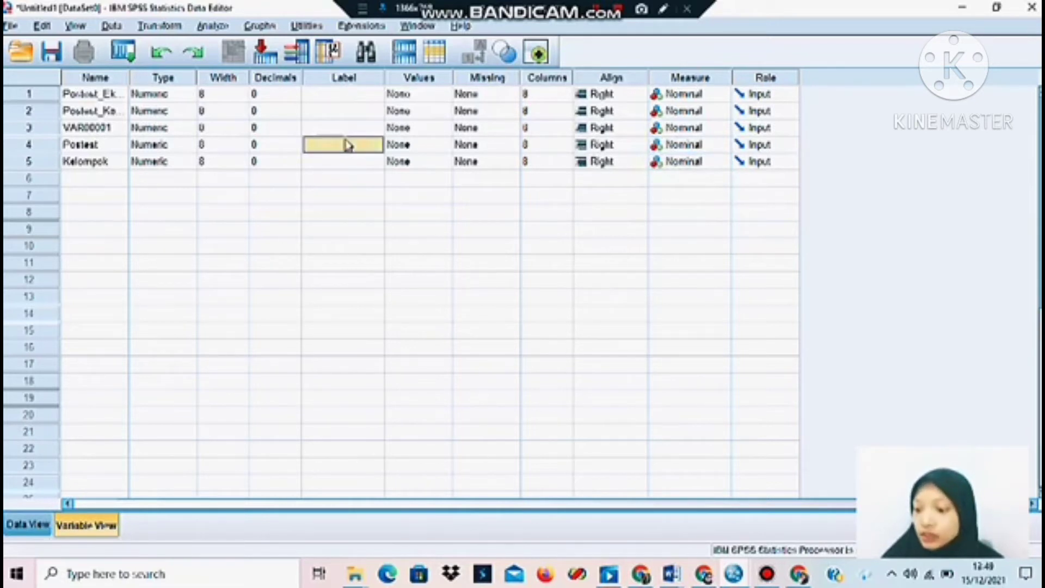
text(Hasil)
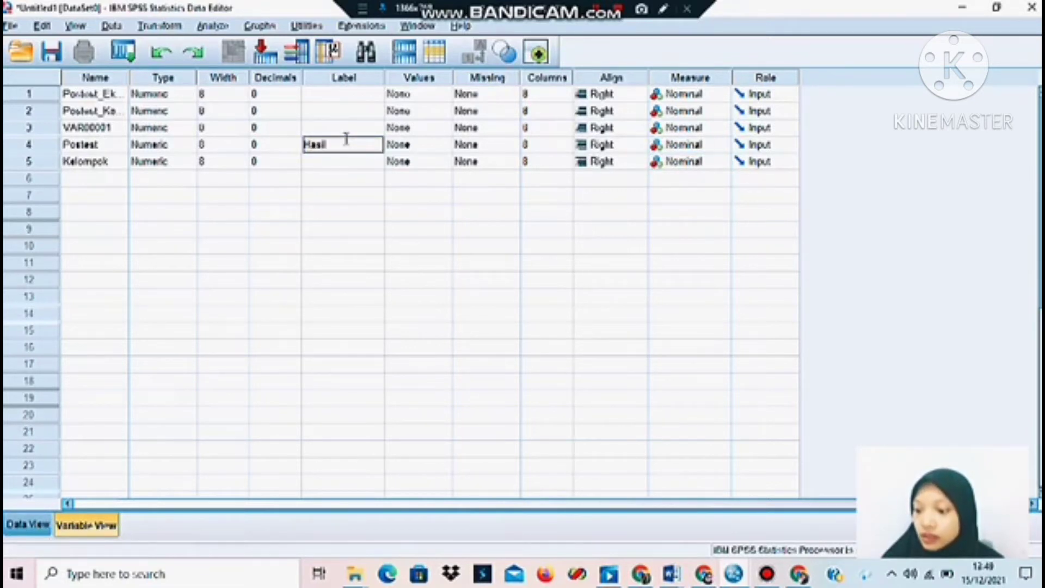
text( Bel)
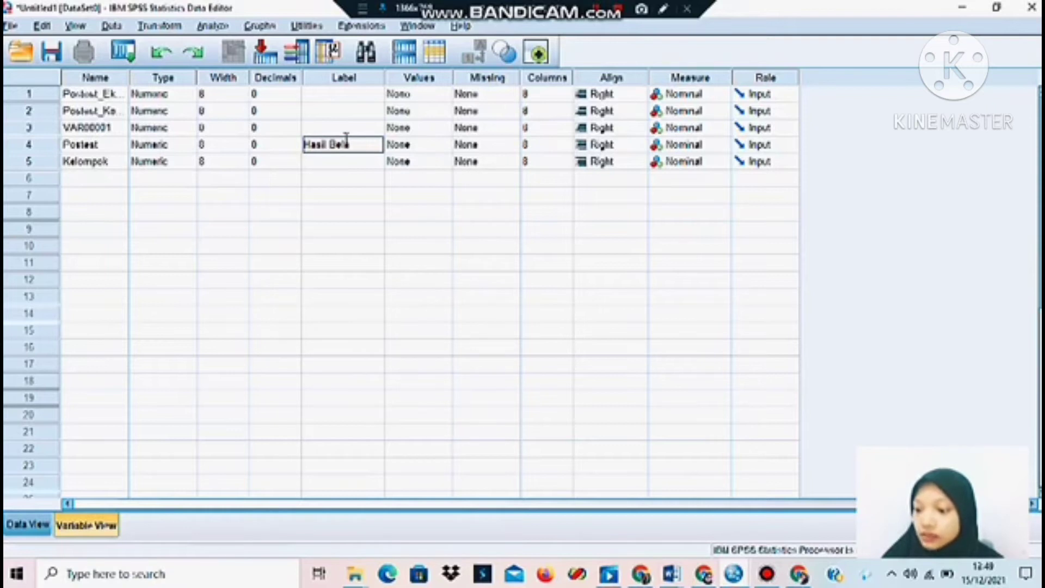
text(ajar)
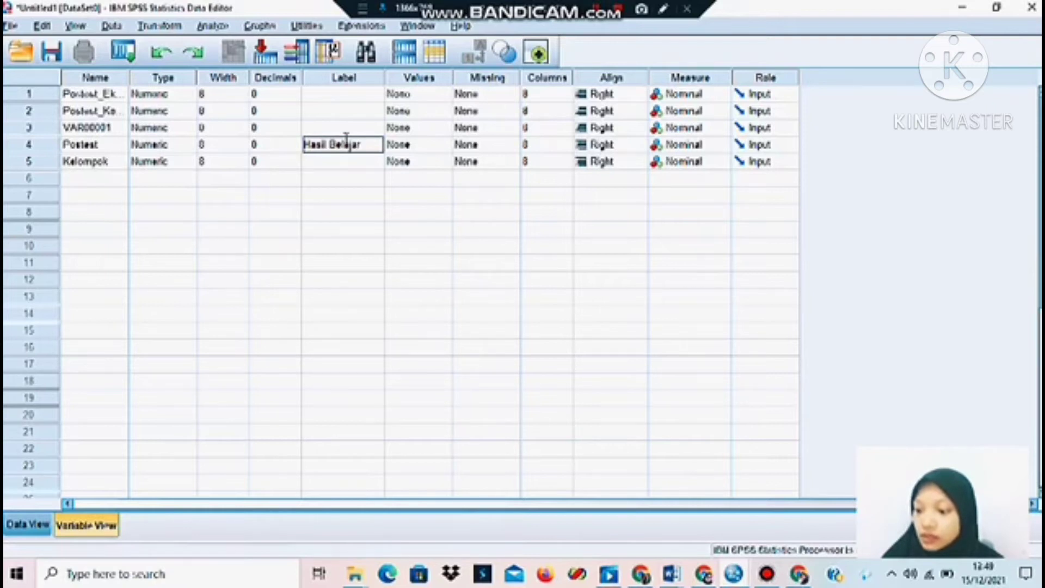
text( Siswa)
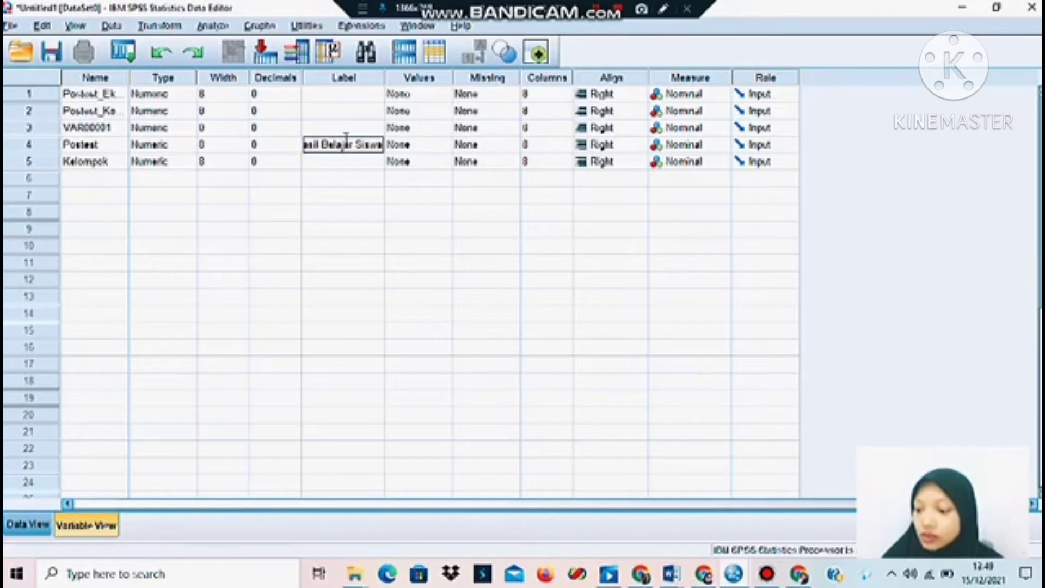
key(Return)
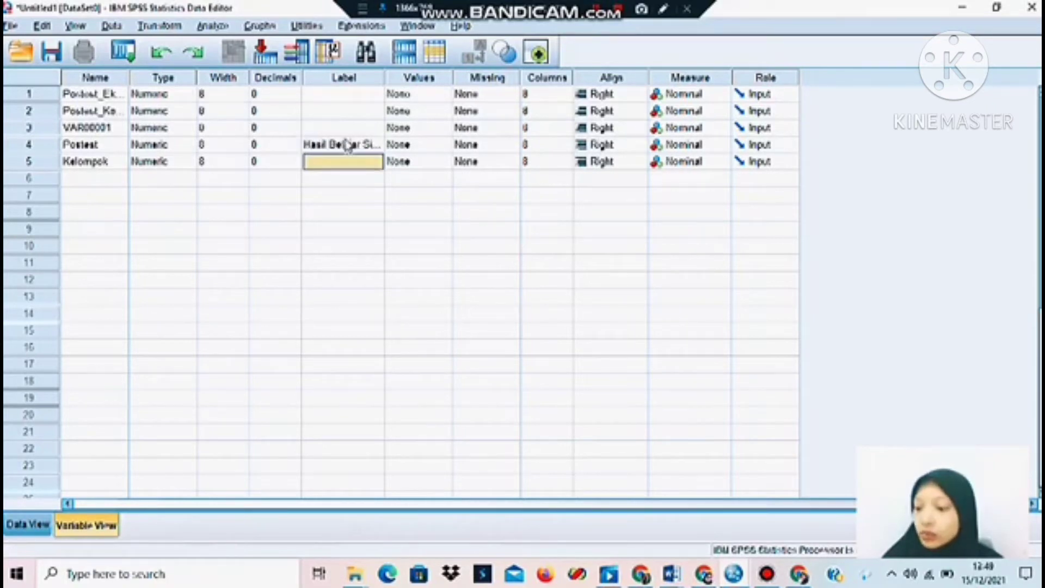
text(Kelo)
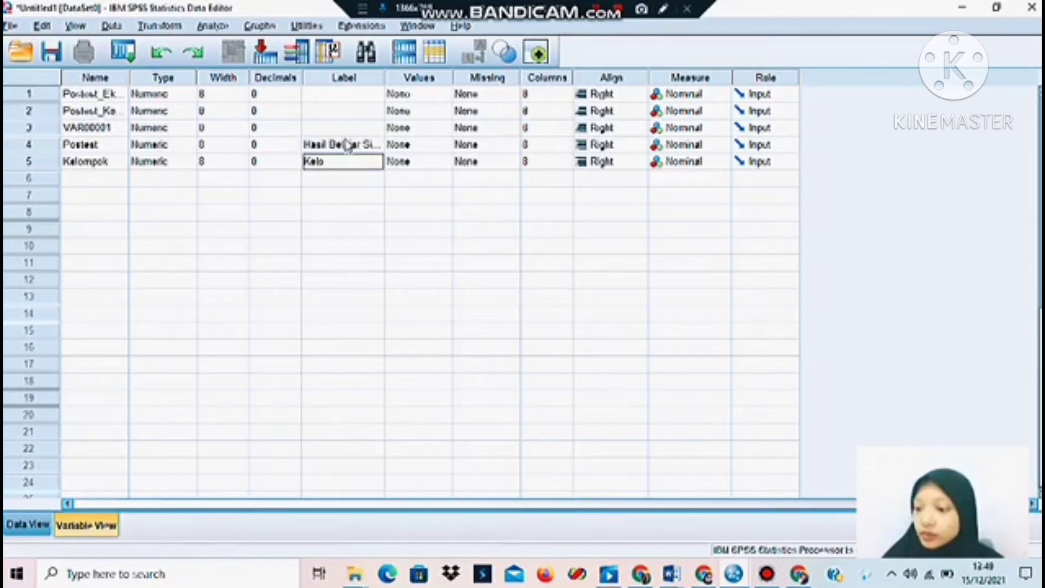
text(mpok)
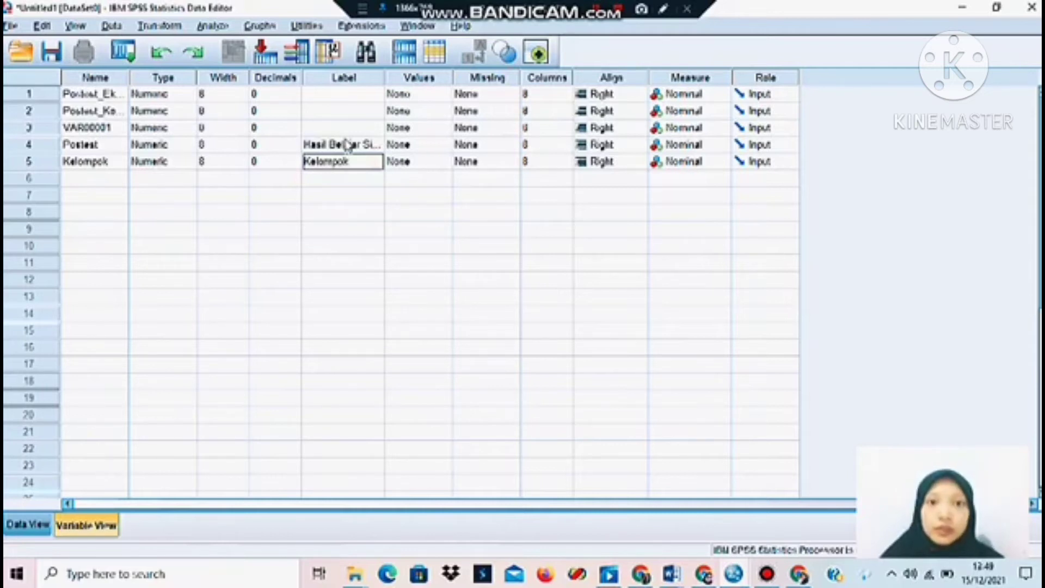
Step: Add a value label to the Kelompok variable assigning value 1 to "Postest Eksperimen"
click(450, 166)
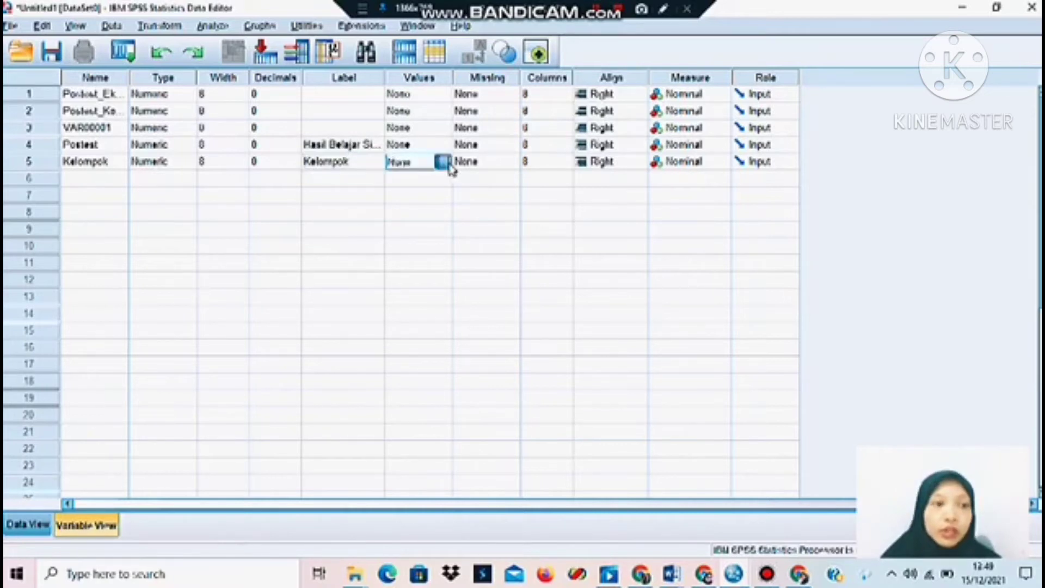
click(448, 163)
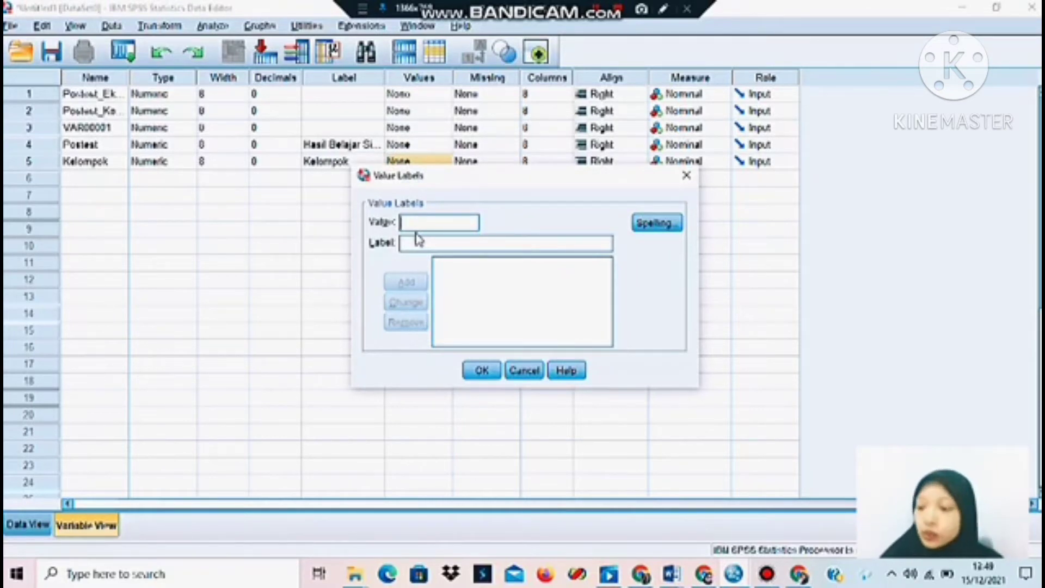
text(1)
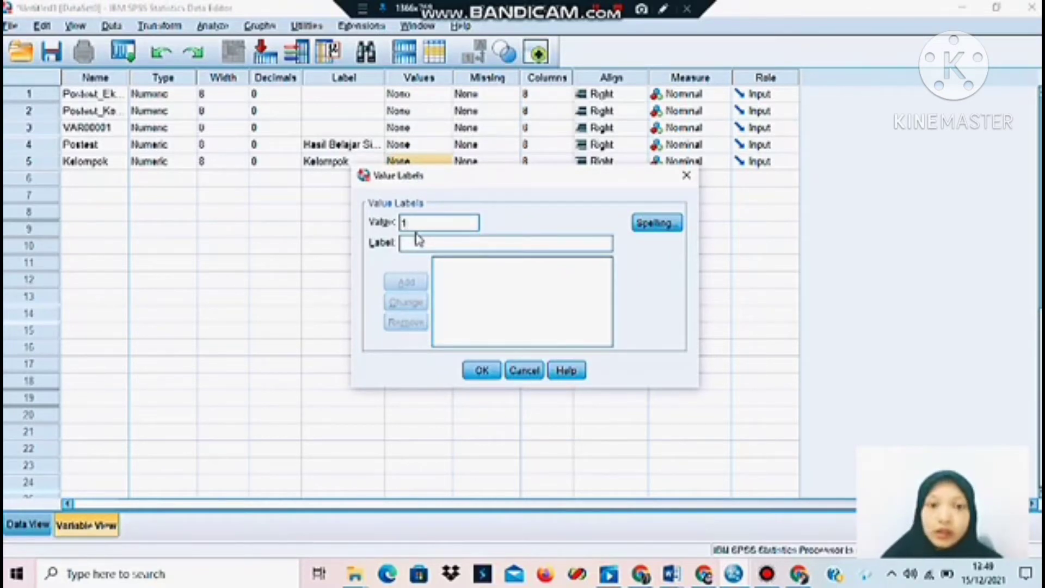
click(424, 243)
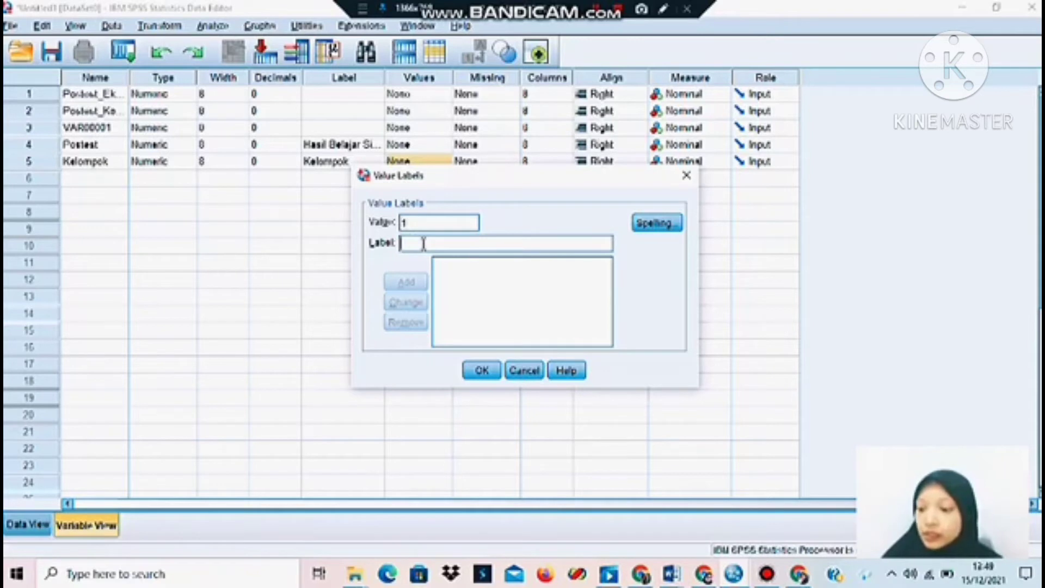
text(Po-s)
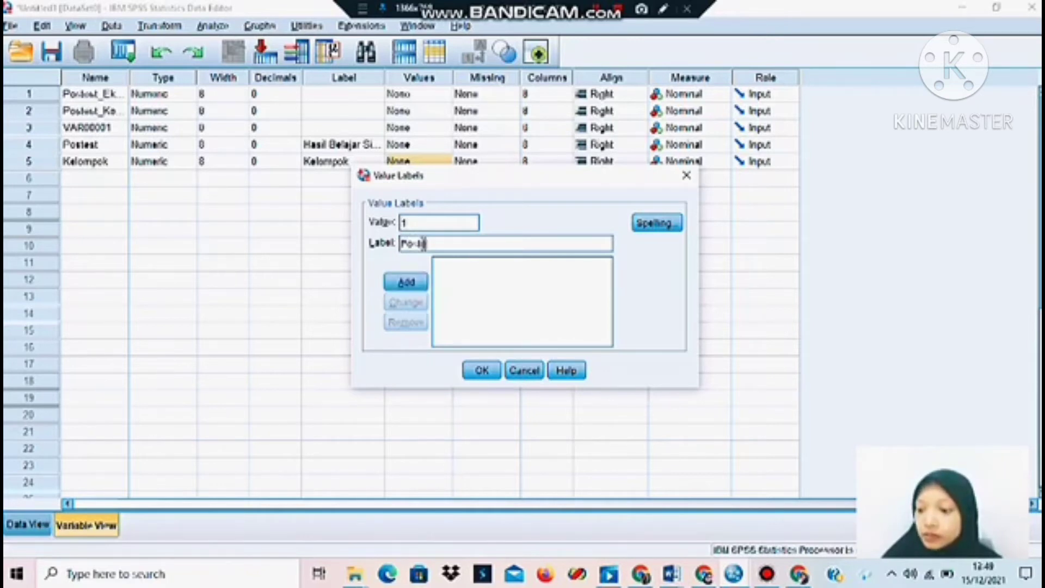
text(te)
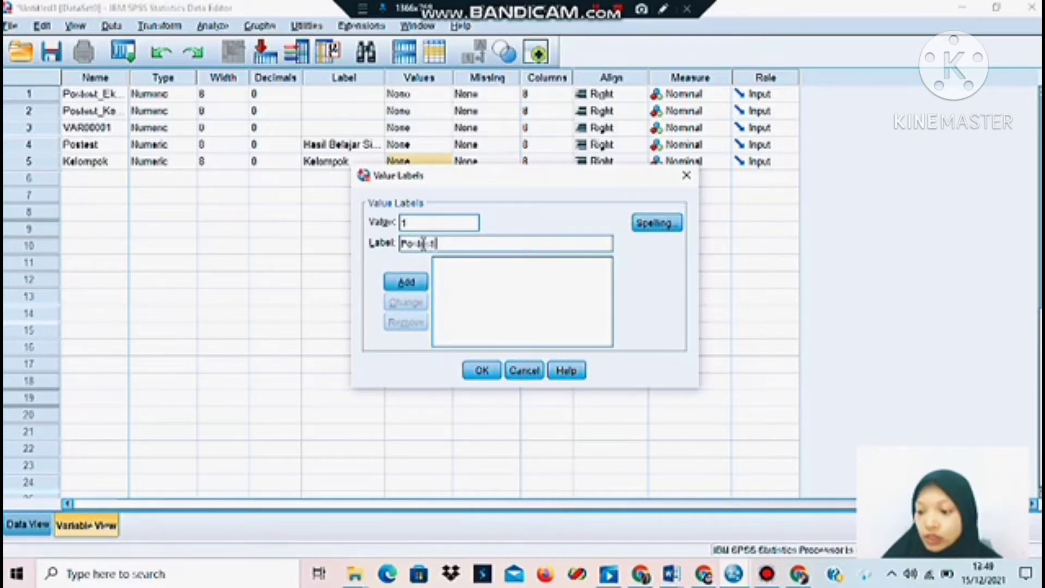
text( E)
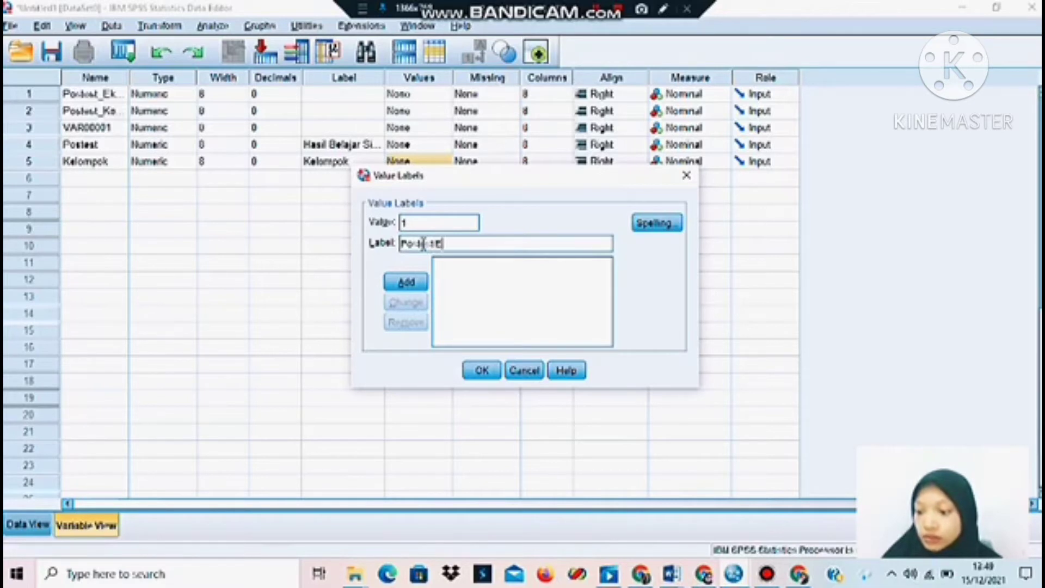
text(ksperimen)
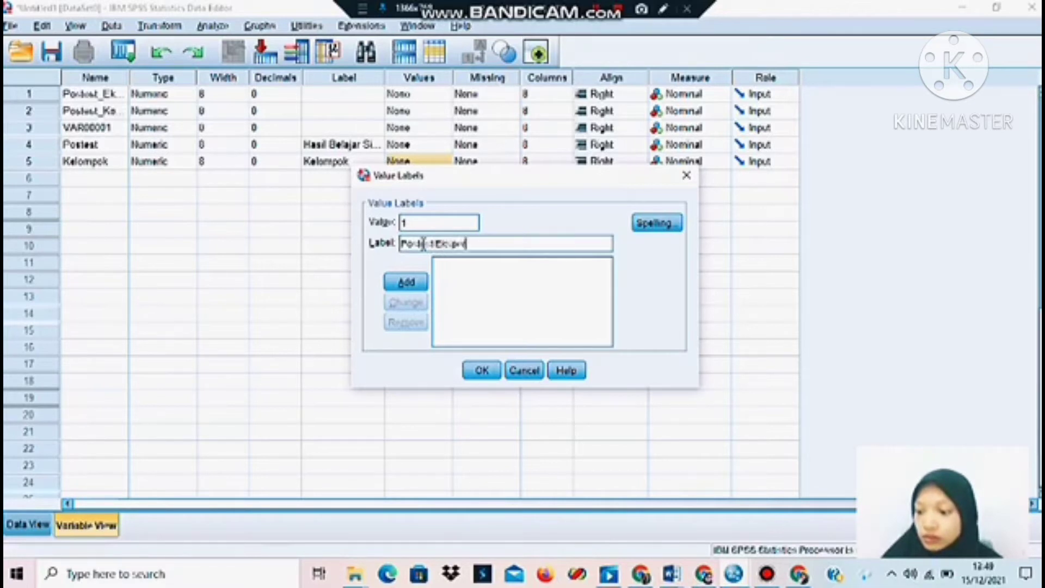
text(n)
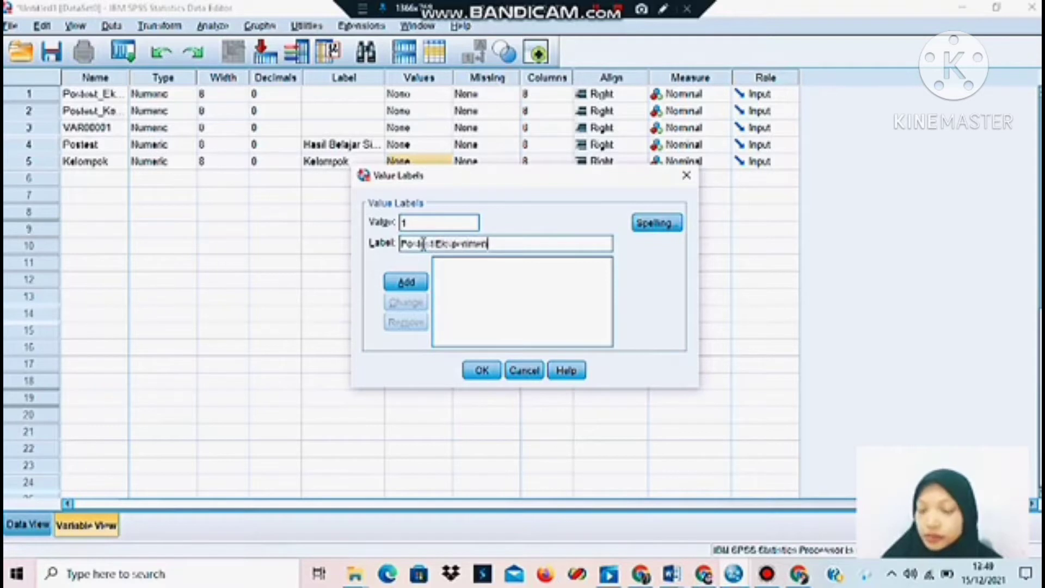
click(406, 283)
Step: Add a second Kelompok value label assigning value 2 to "Postest Kontrol" and apply both labels
text(2)
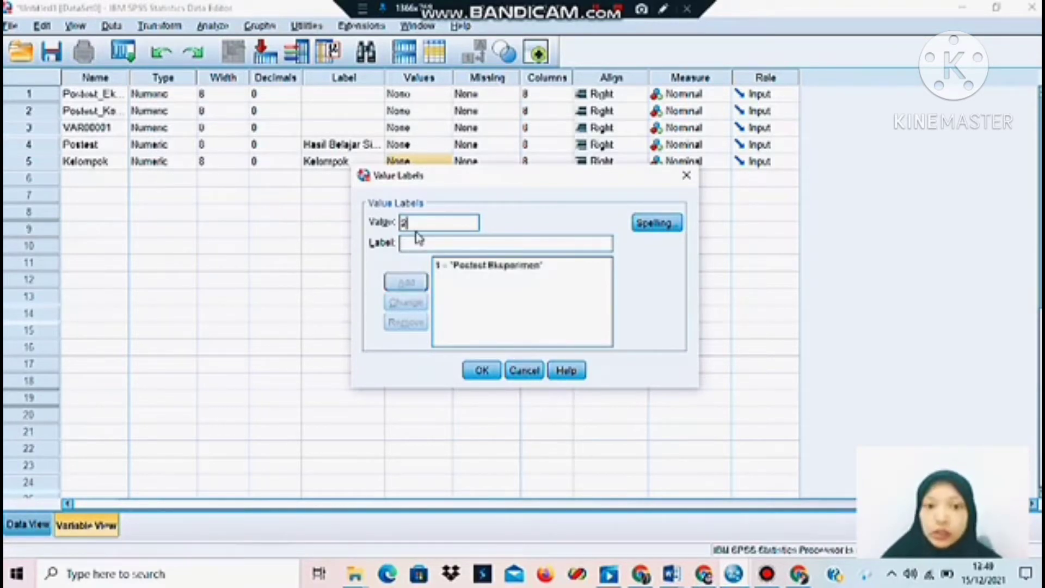
click(421, 242)
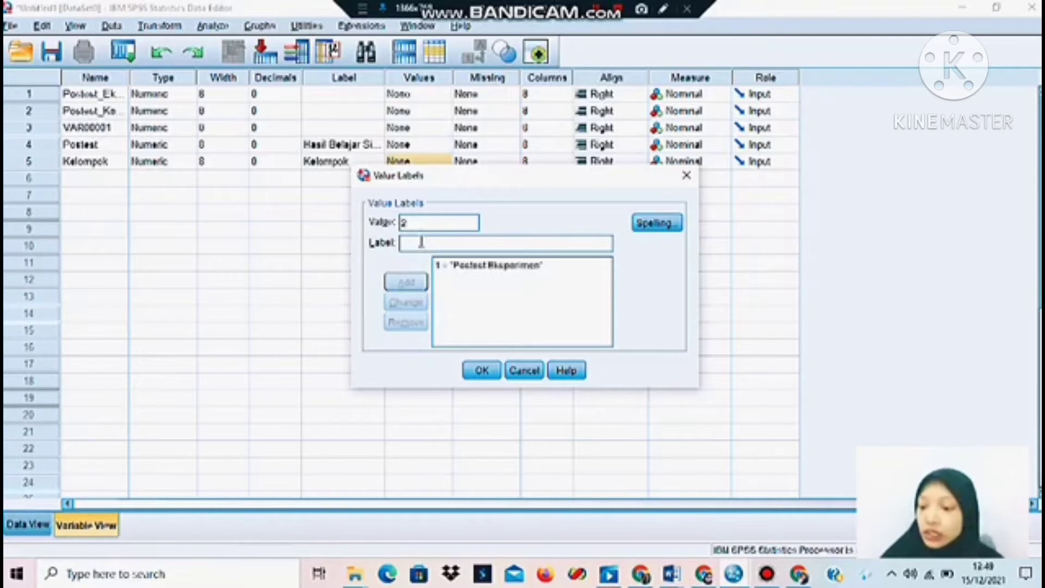
text(Pos)
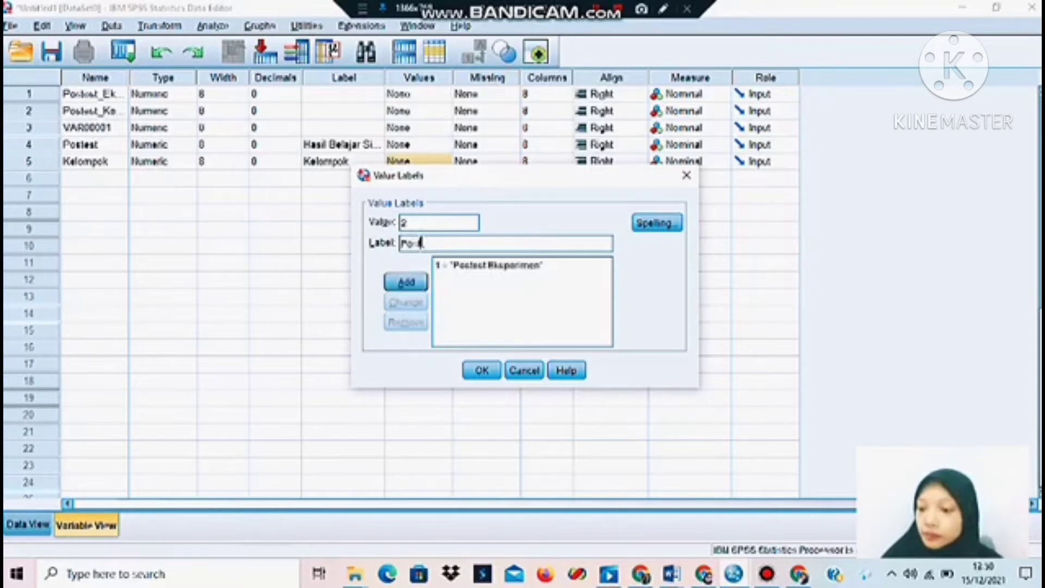
text(test)
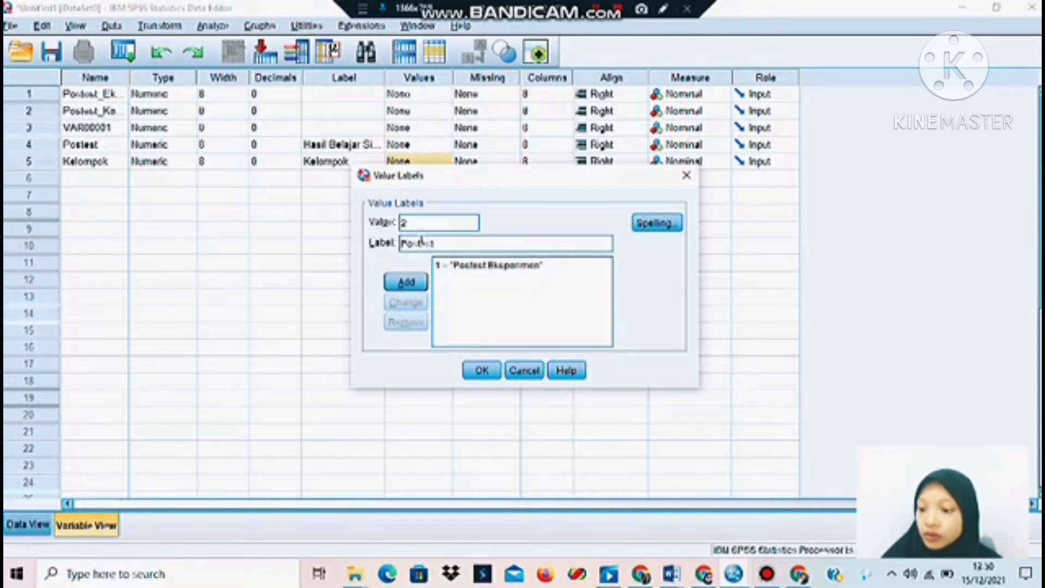
text( Kontrol)
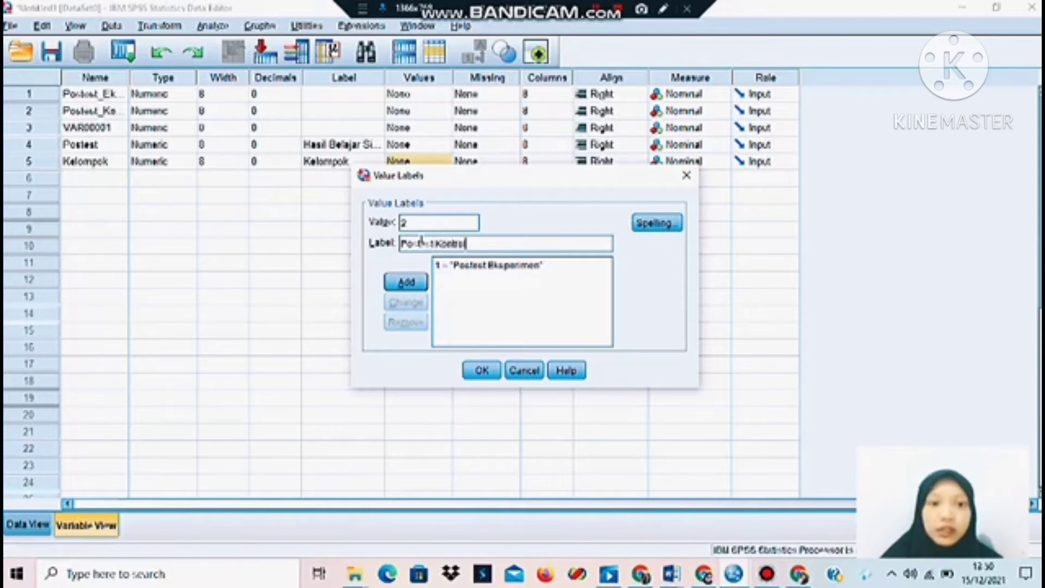
click(417, 282)
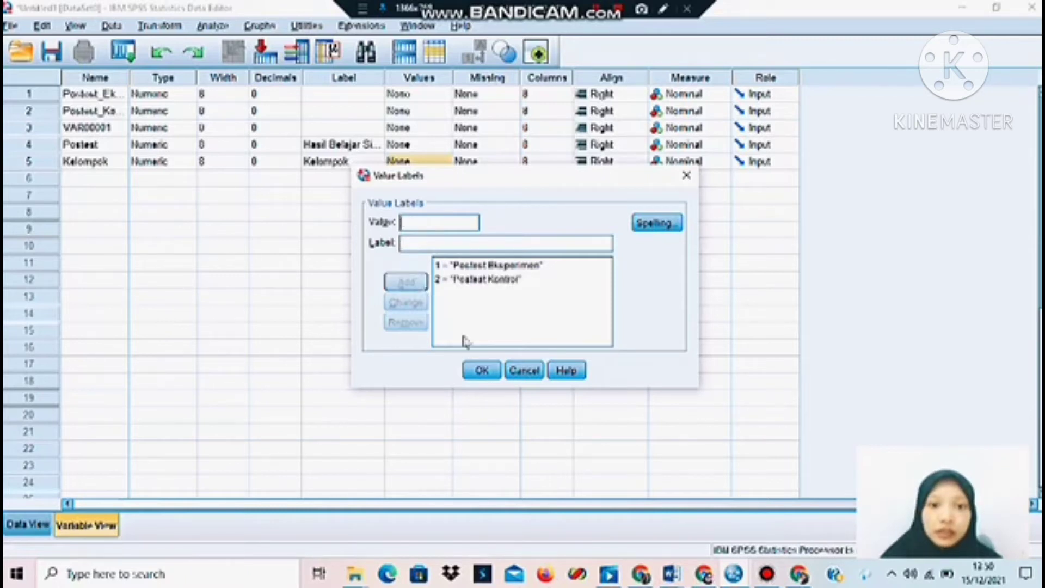
click(482, 372)
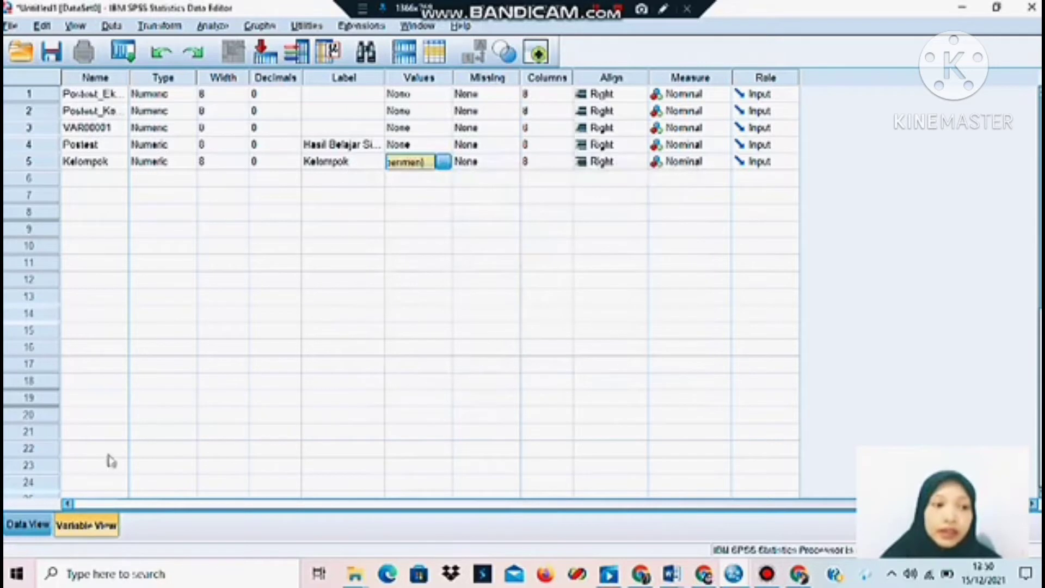
Step: Bring up the data grid, and copy the experimental class's Nilai scores for S1 to S20 from the statistics document in Word
click(17, 531)
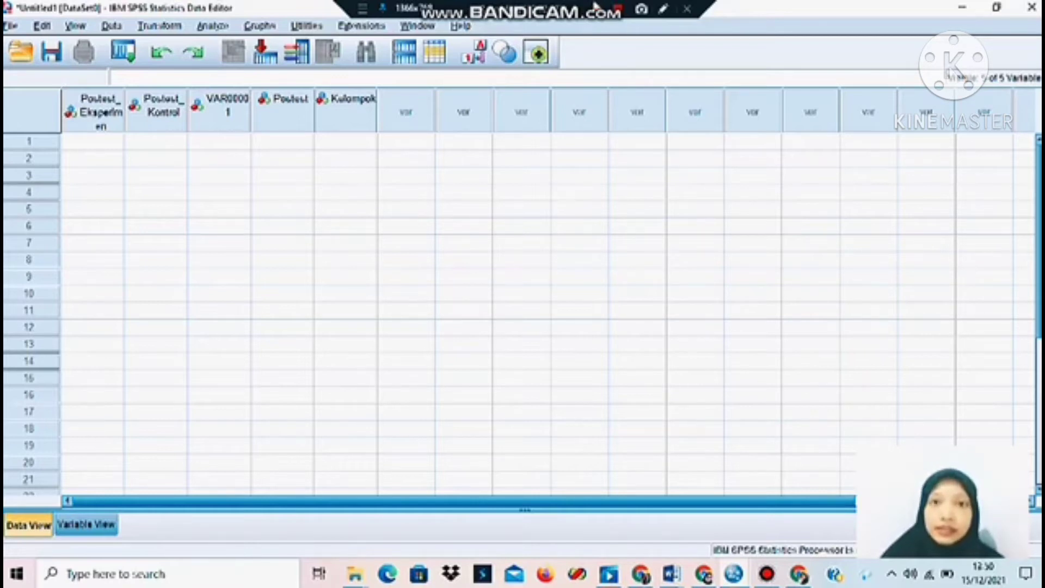
click(615, 12)
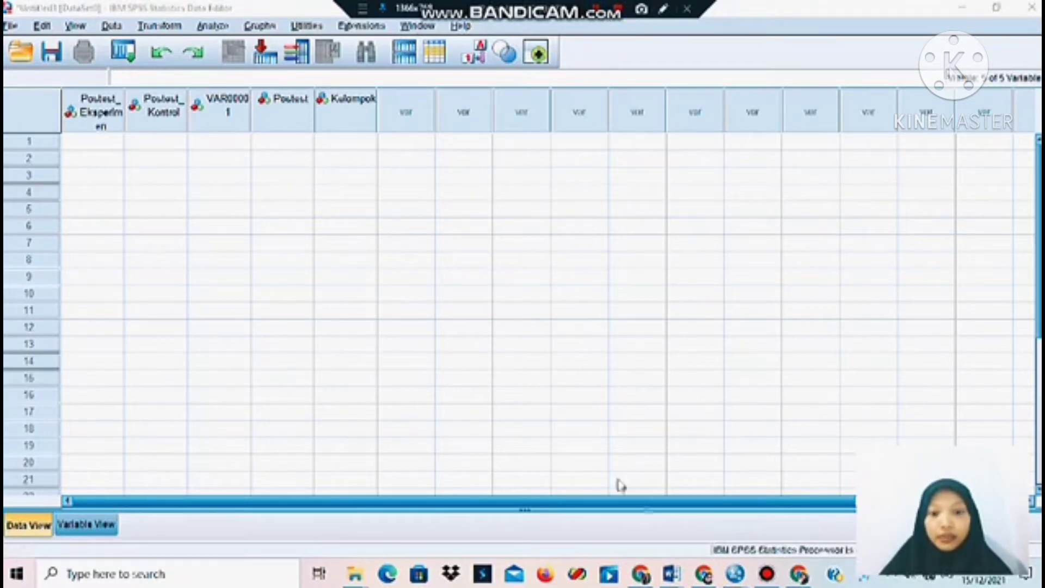
mouse_move(674, 578)
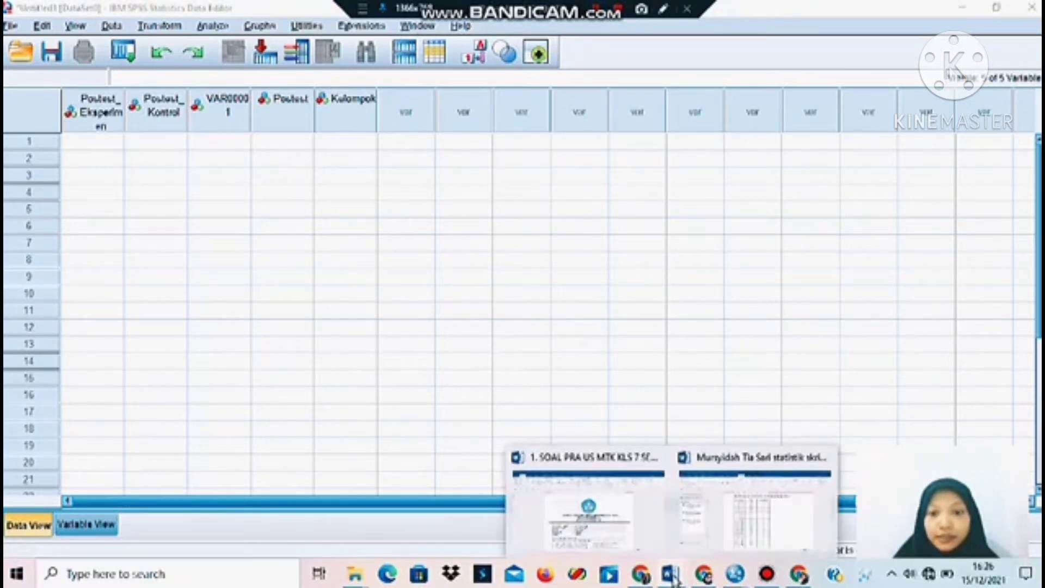
click(737, 512)
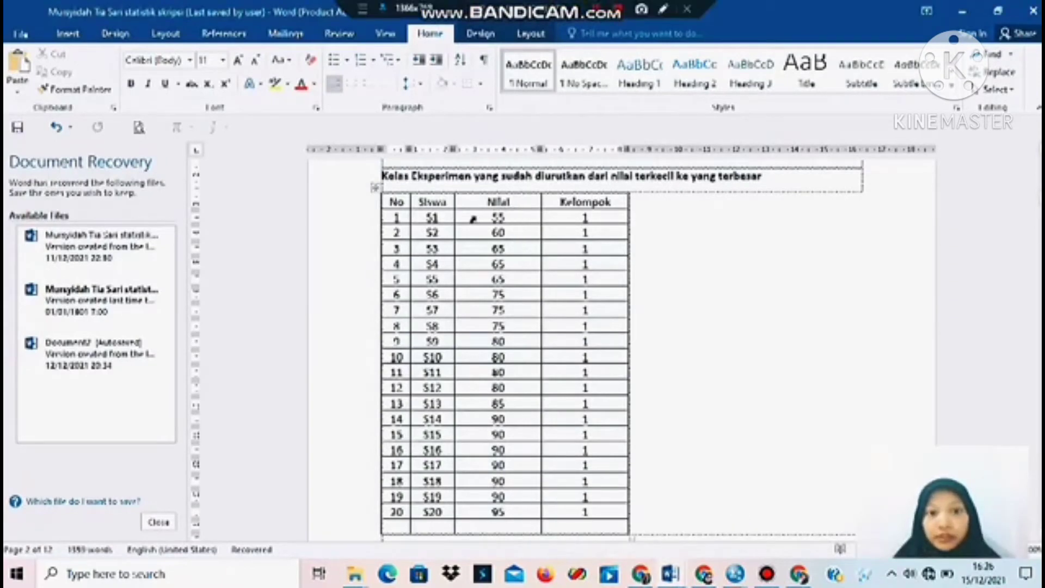
drag(481, 325, 472, 511)
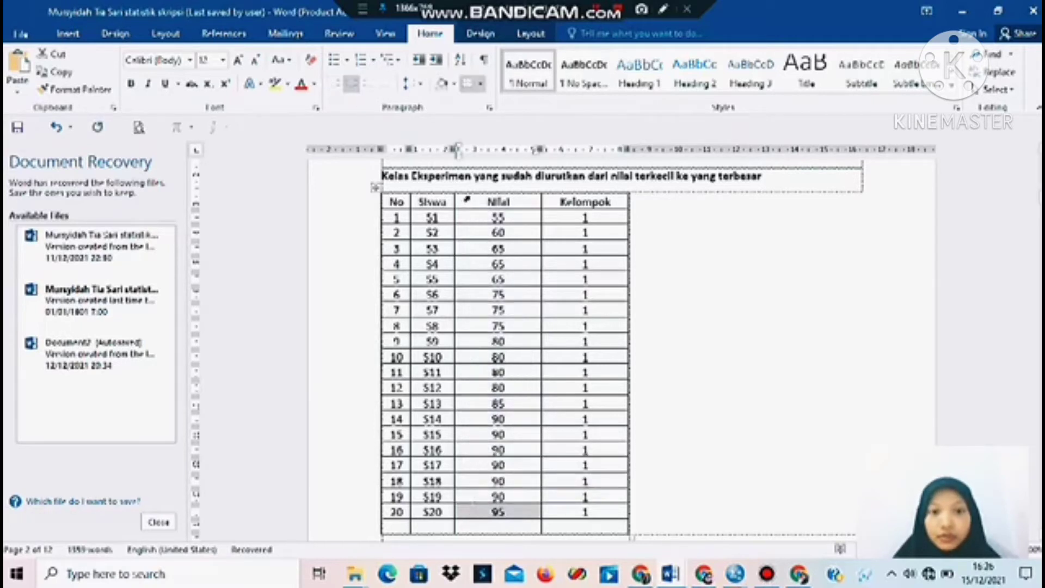
drag(471, 217, 479, 510)
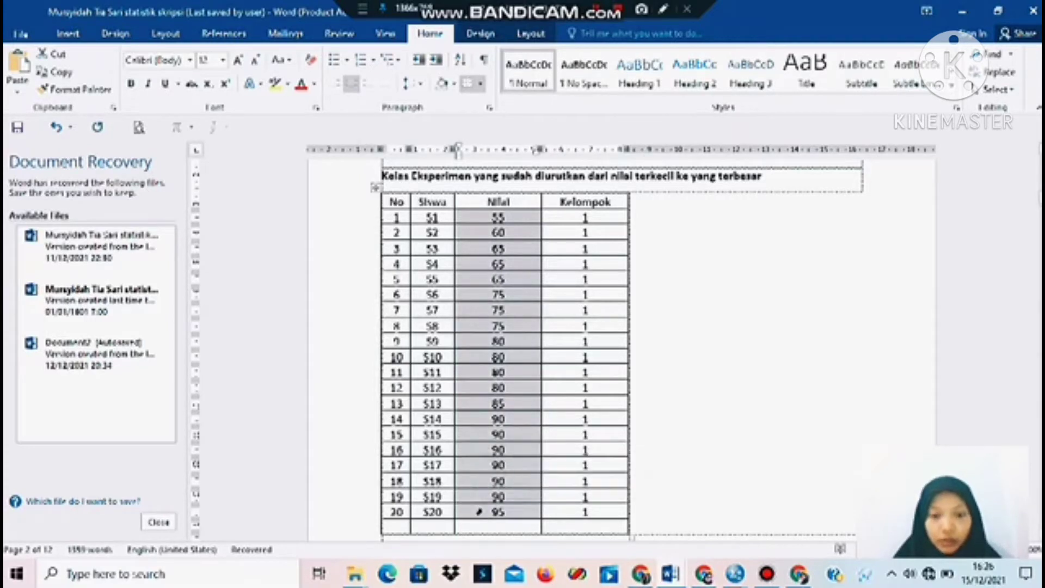
right_click(479, 511)
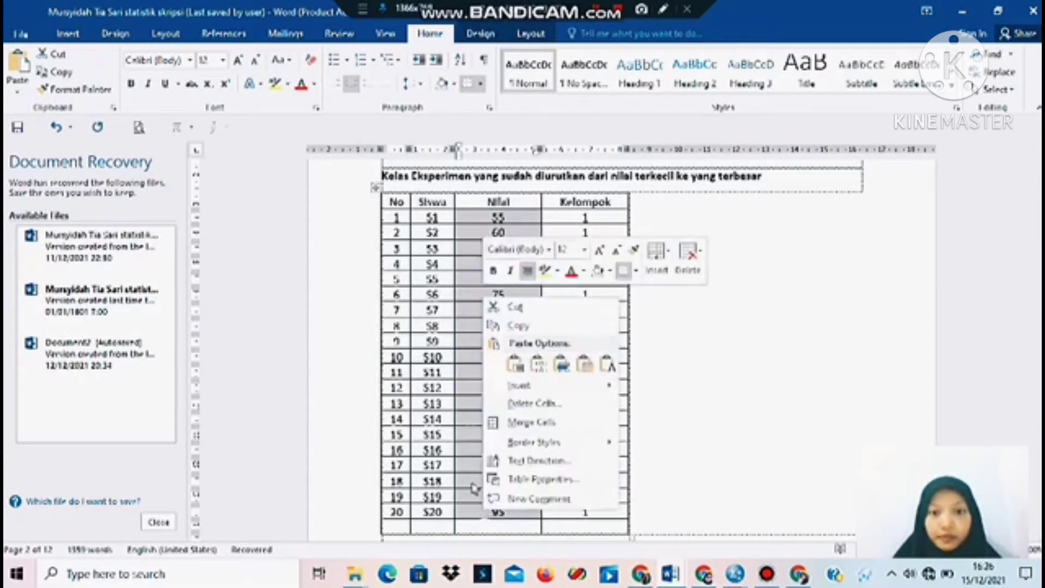
click(522, 325)
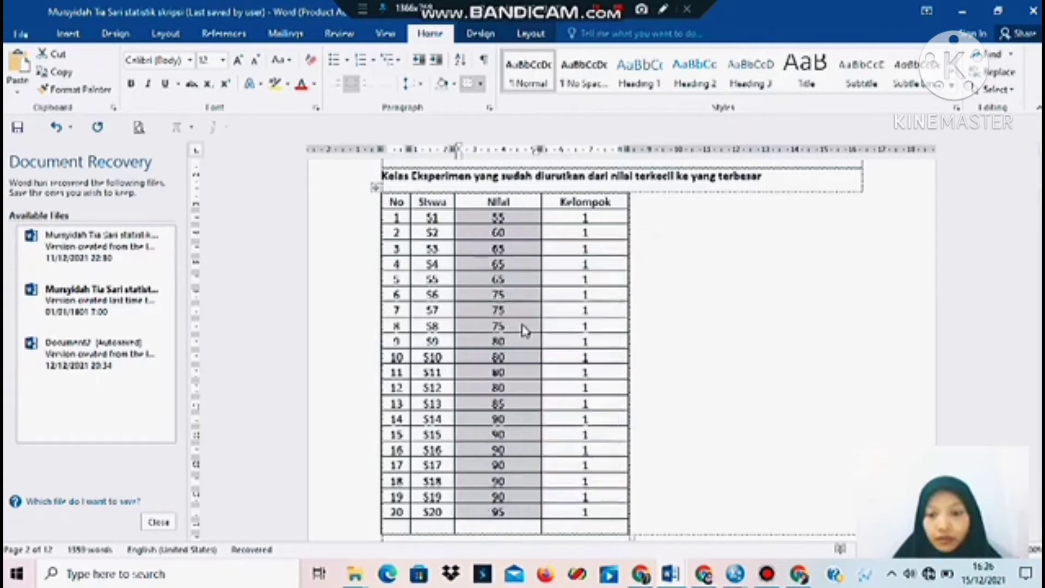
Step: Switch to the new SPSS dataset and paste the copied scores into the Postest_Eksperimen column from row 1
mouse_move(704, 576)
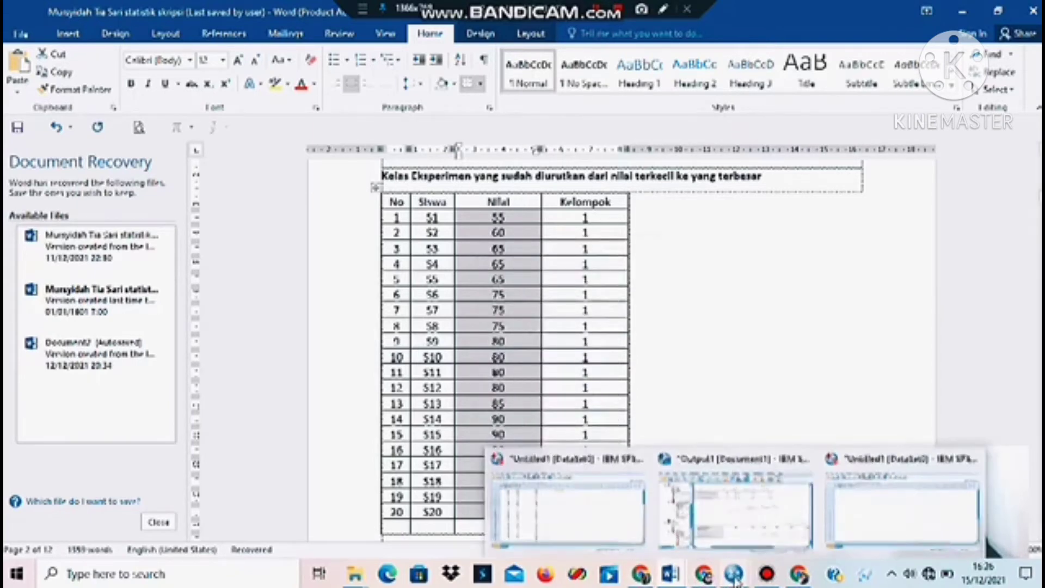
click(862, 509)
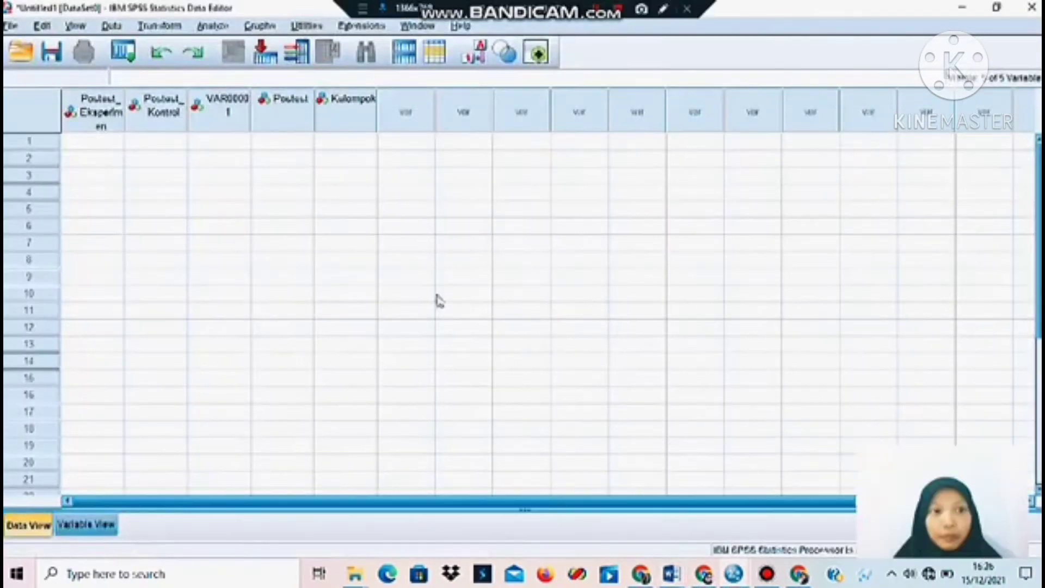
click(85, 144)
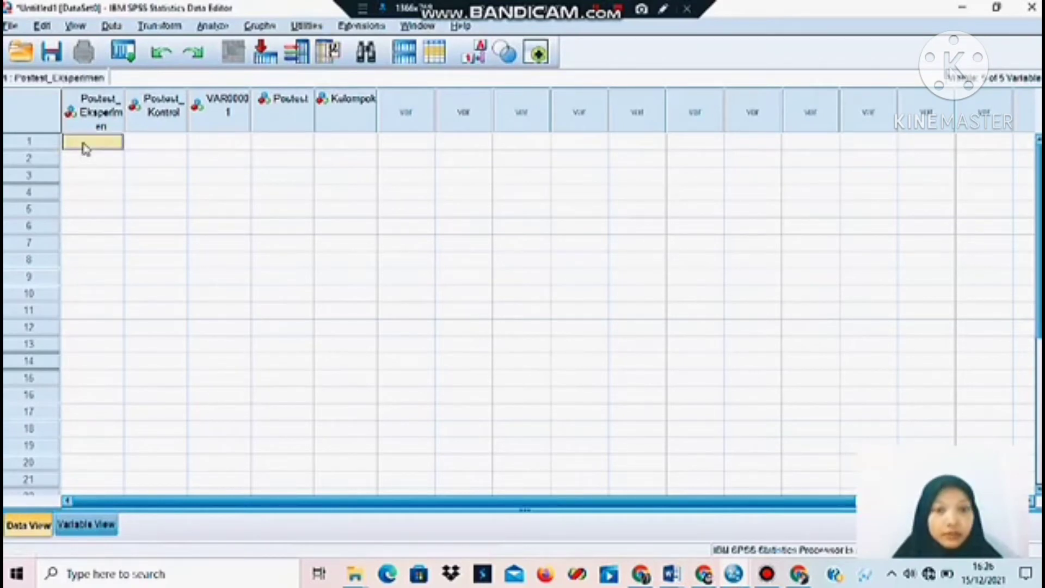
right_click(85, 148)
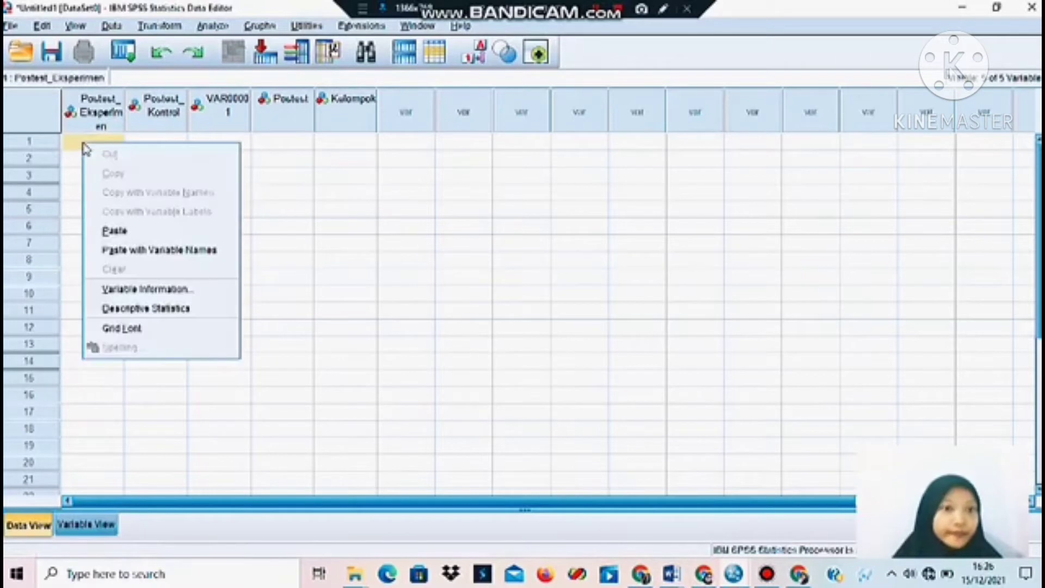
click(130, 233)
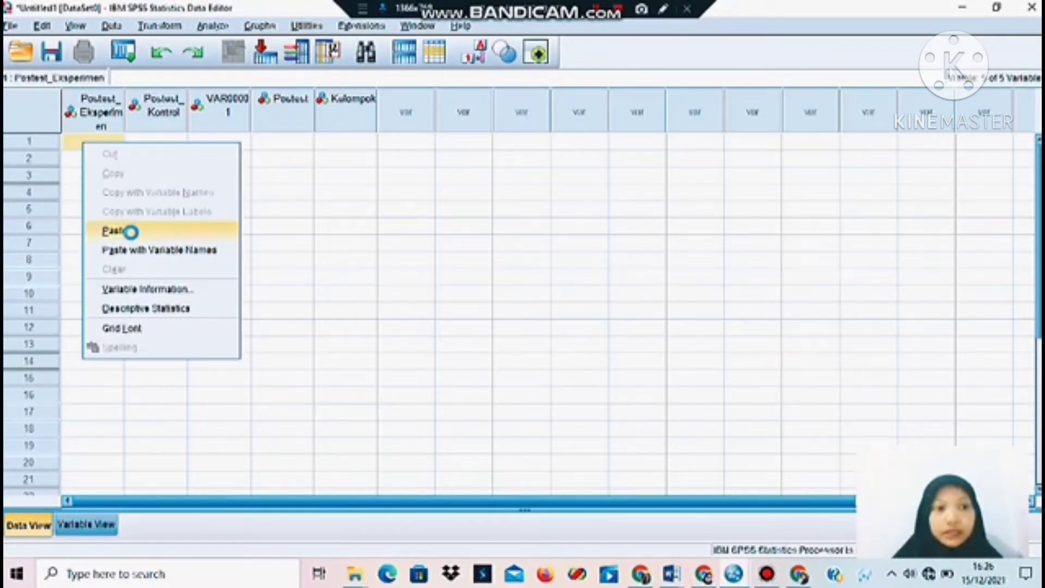
Step: Paste the same experimental scores into the Postest column from row 1
click(289, 146)
right_click(289, 144)
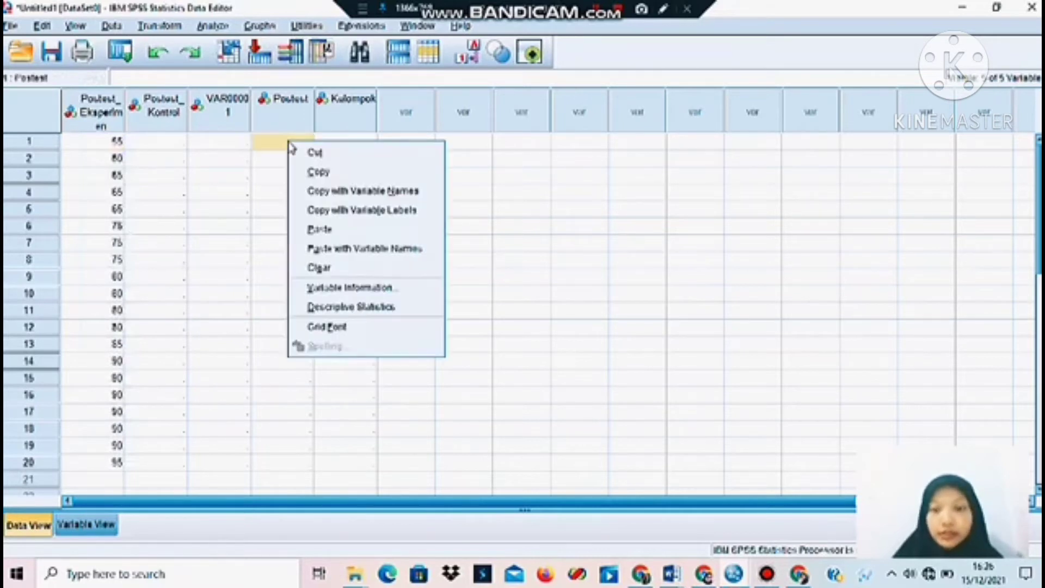
click(321, 232)
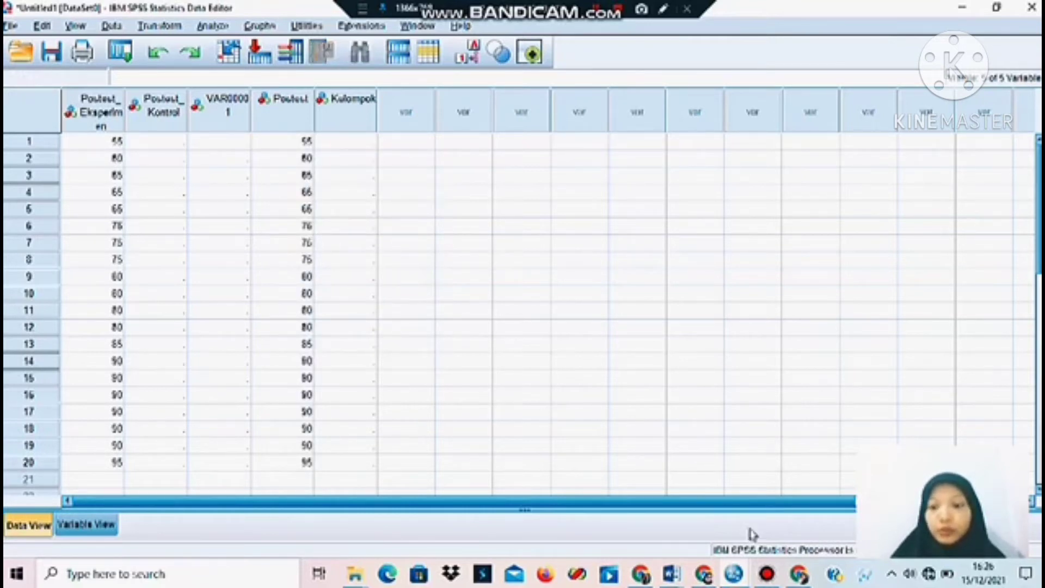
Step: Switch to the statistics document in Word and copy the control class's Nilai scores for S1 to S20
mouse_move(735, 579)
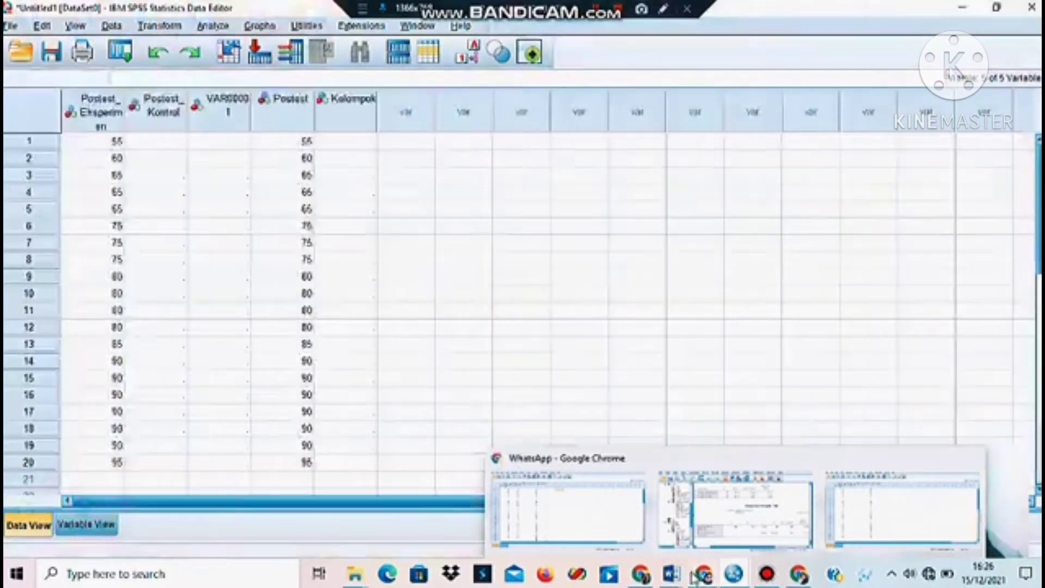
mouse_move(672, 574)
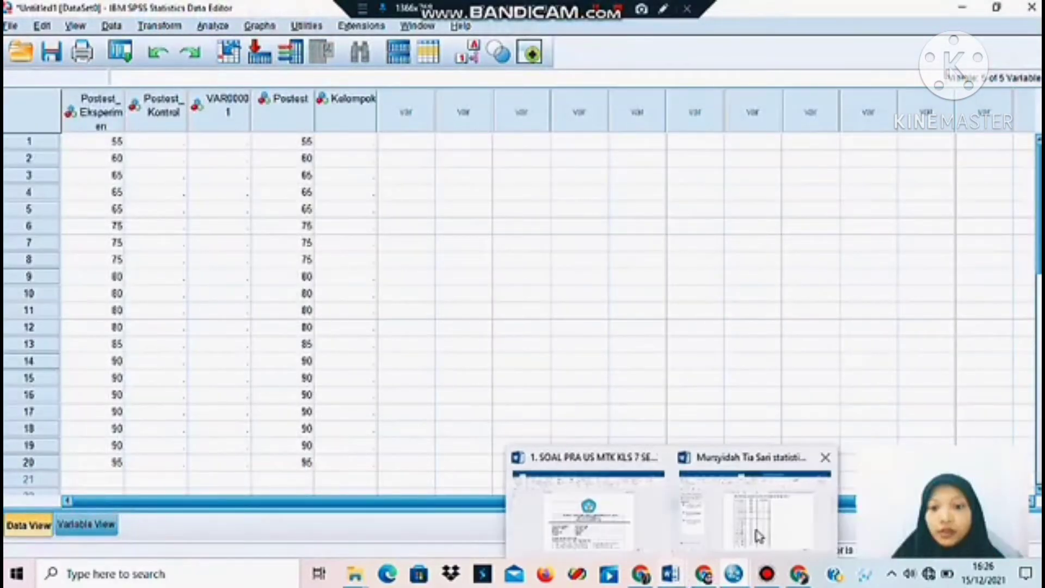
click(759, 537)
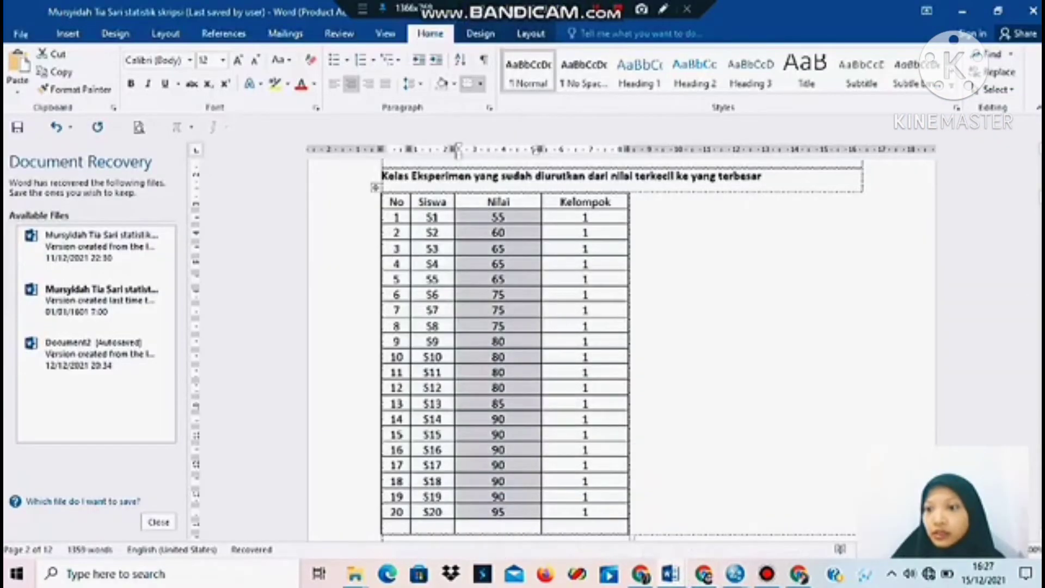
scroll(622, 351, down, 15)
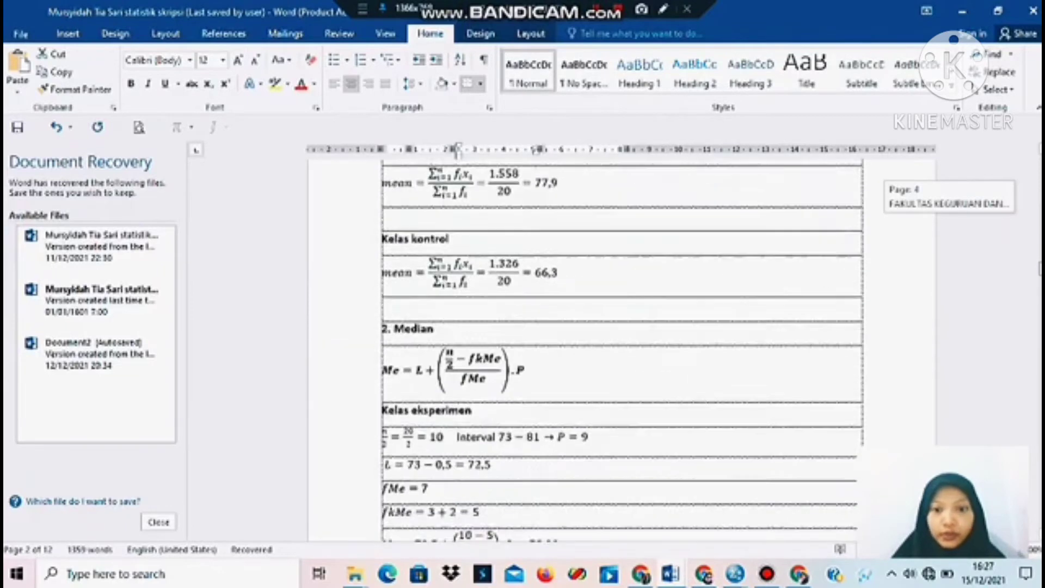
scroll(622, 351, down, 2)
scroll(622, 351, up, 12)
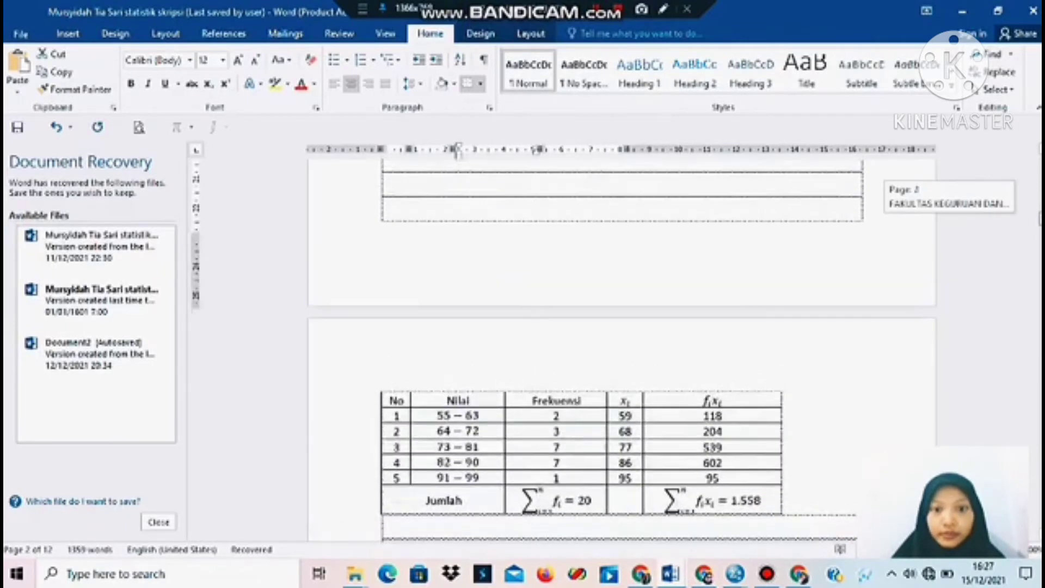
scroll(622, 351, down, 6)
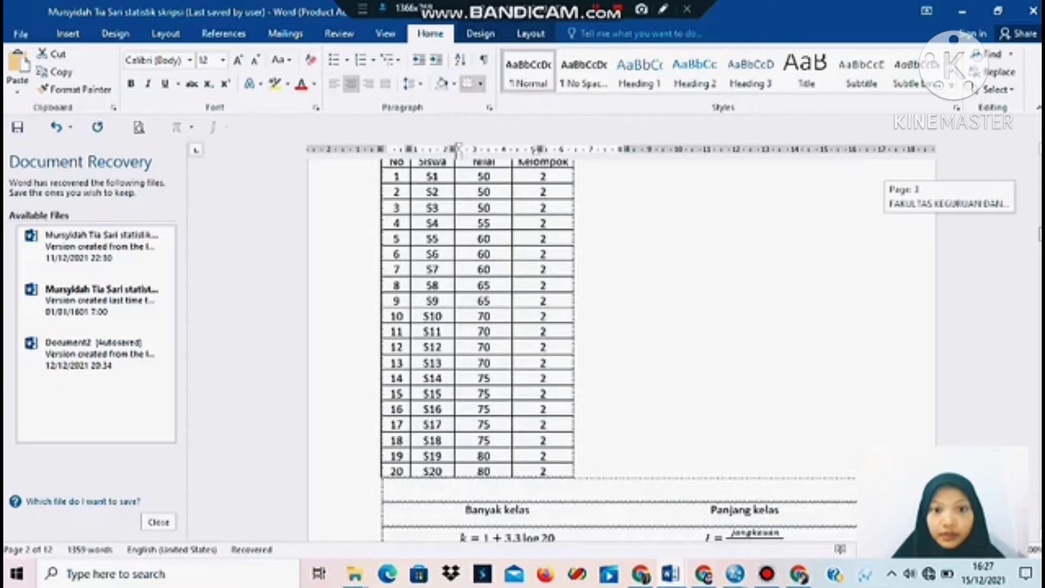
scroll(478, 455, down, 1)
drag(478, 456, 432, 143)
scroll(462, 241, up, 3)
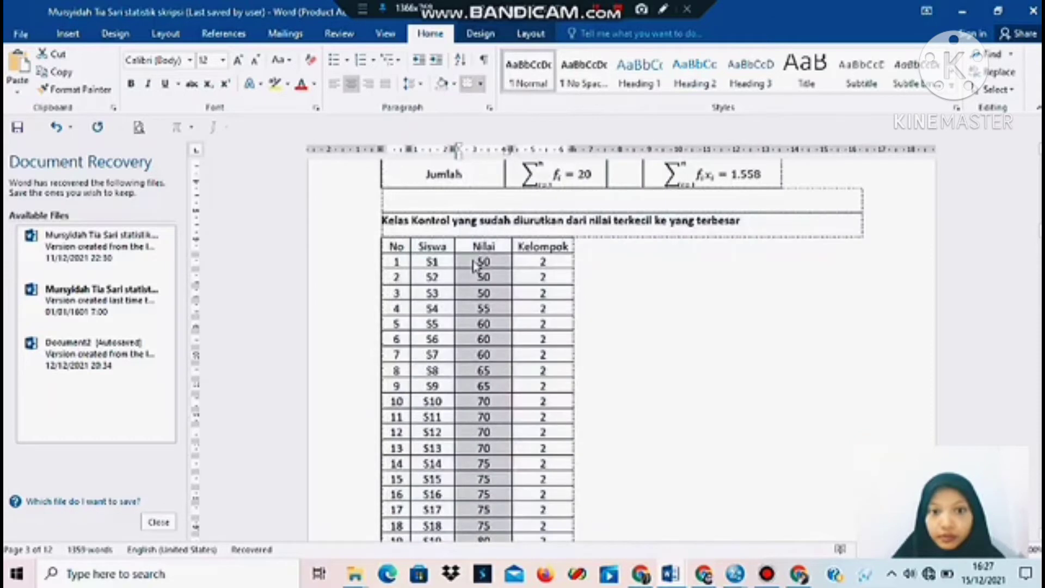
right_click(471, 263)
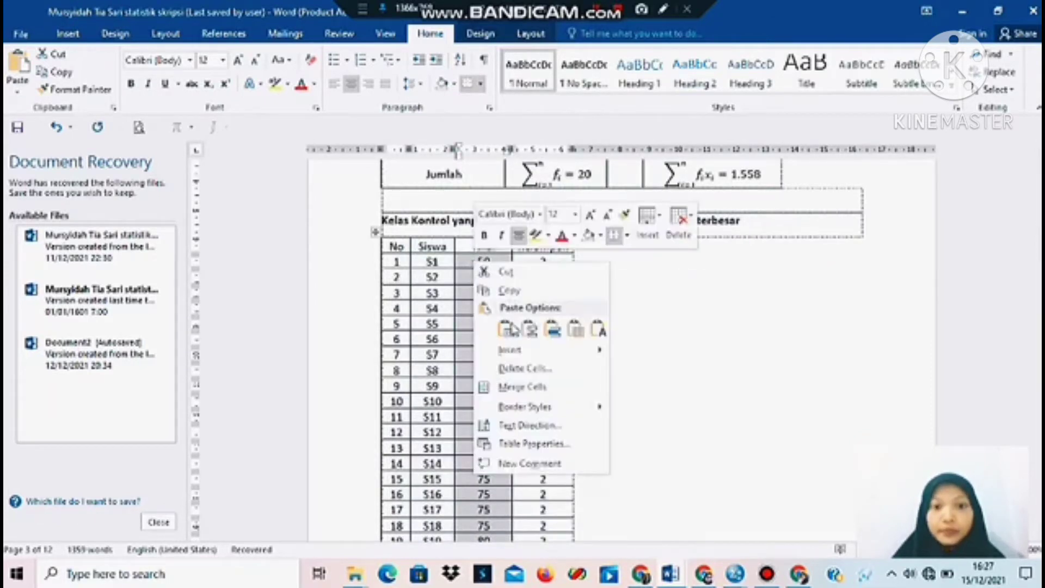
click(513, 292)
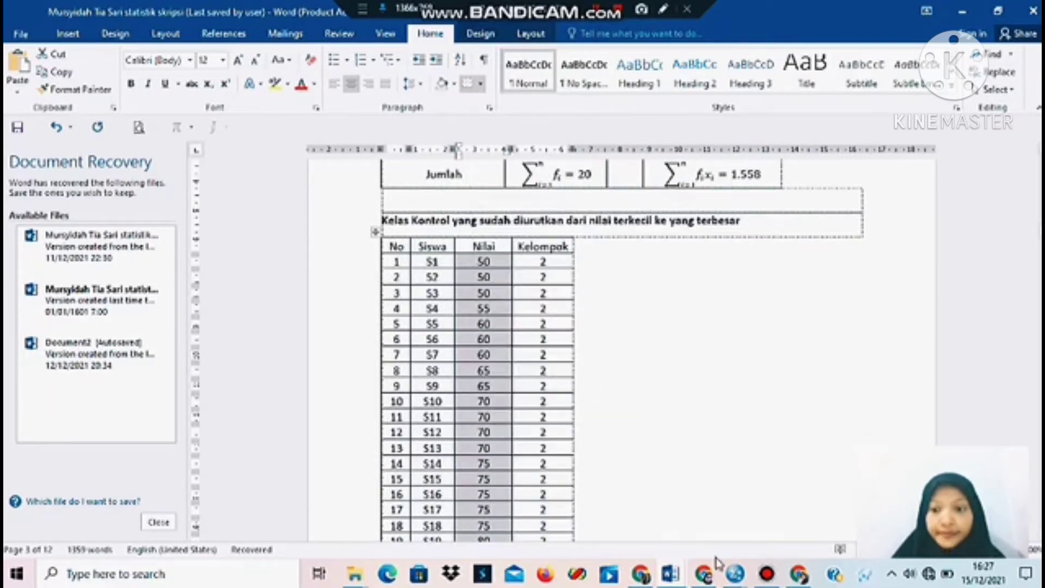
Step: Return to the SPSS dataset and paste the copied control scores into the Postest_Kontrol column from row 1
mouse_move(743, 581)
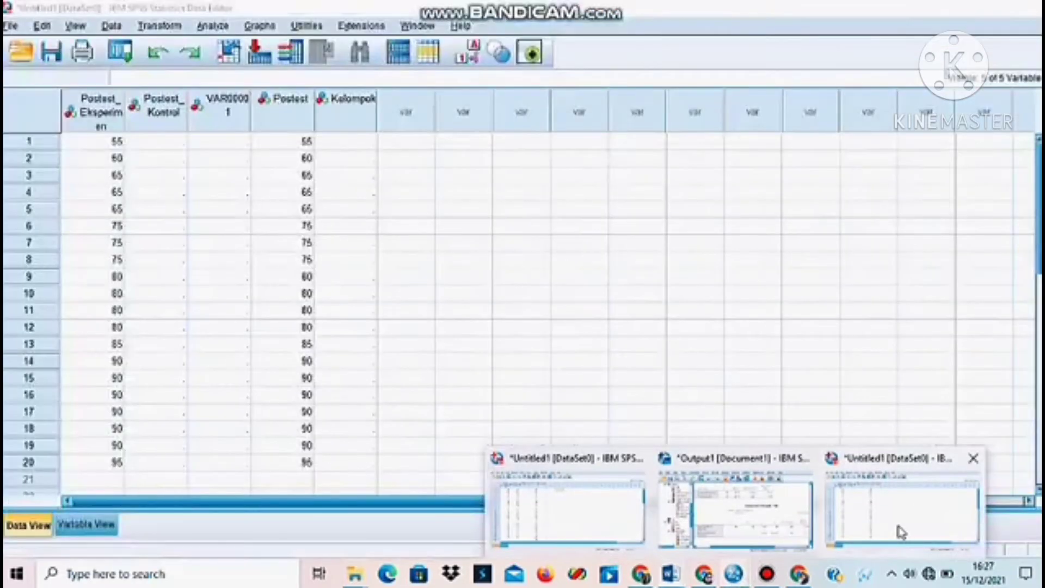
click(901, 531)
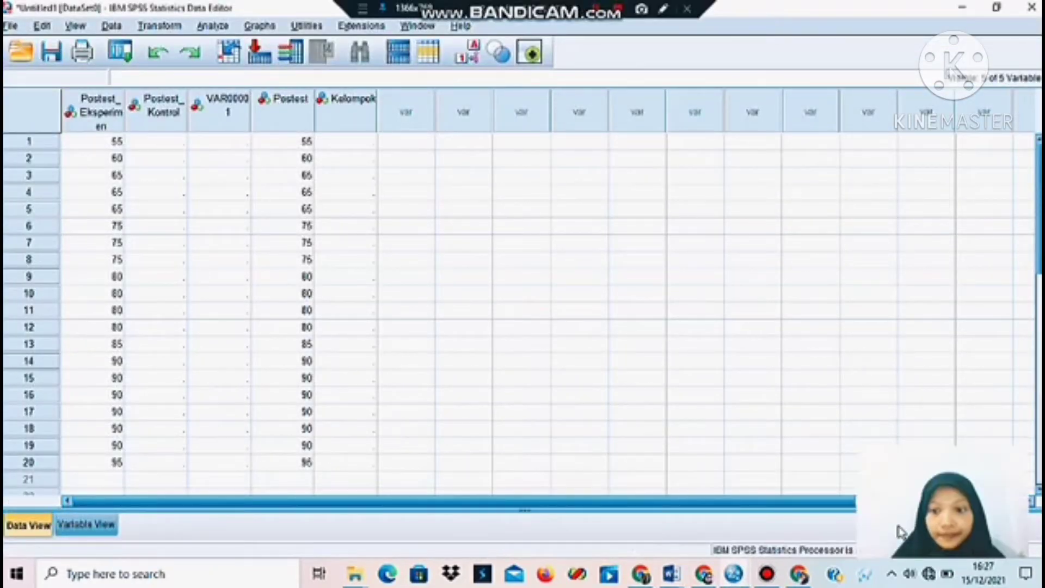
click(169, 147)
right_click(169, 147)
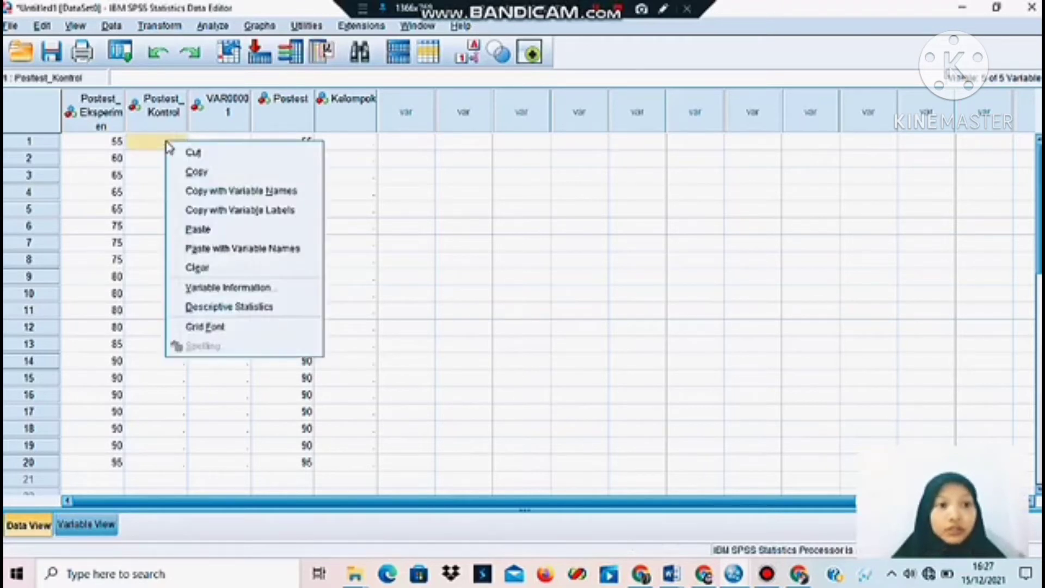
click(229, 234)
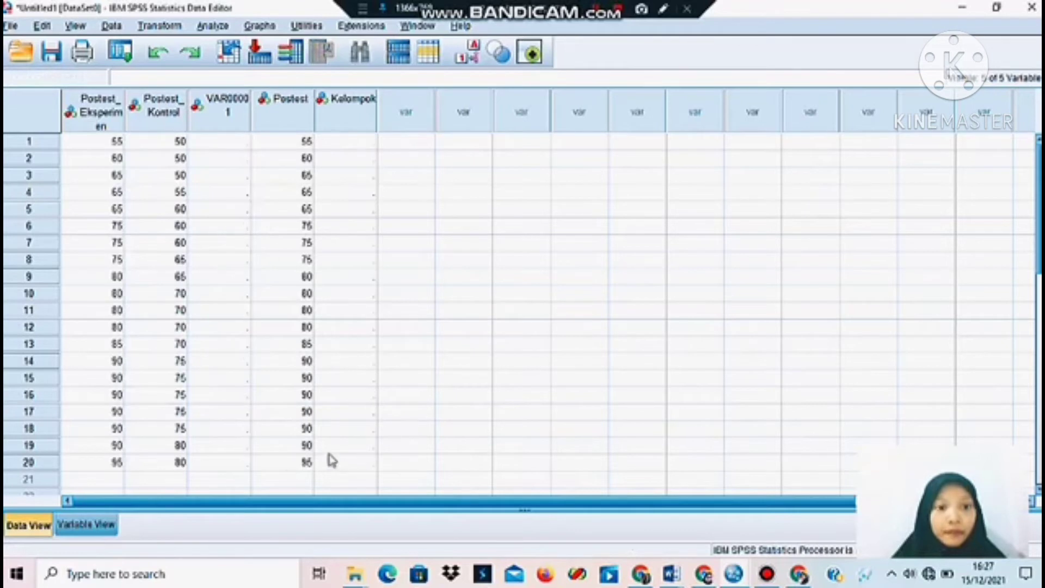
Step: Paste the same control scores into the Postest column from row 21, below the experimental scores
click(290, 482)
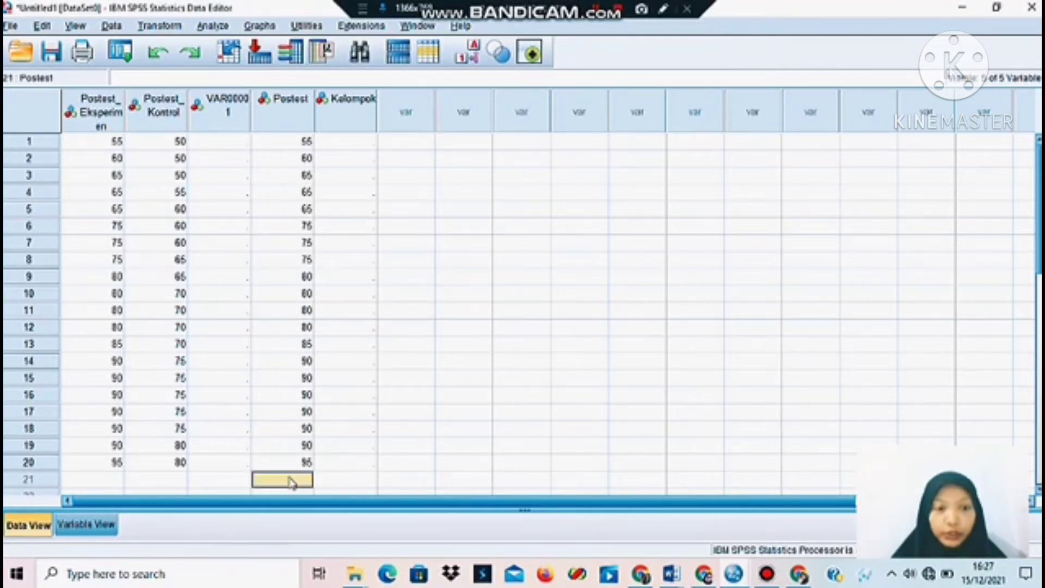
right_click(290, 481)
click(342, 462)
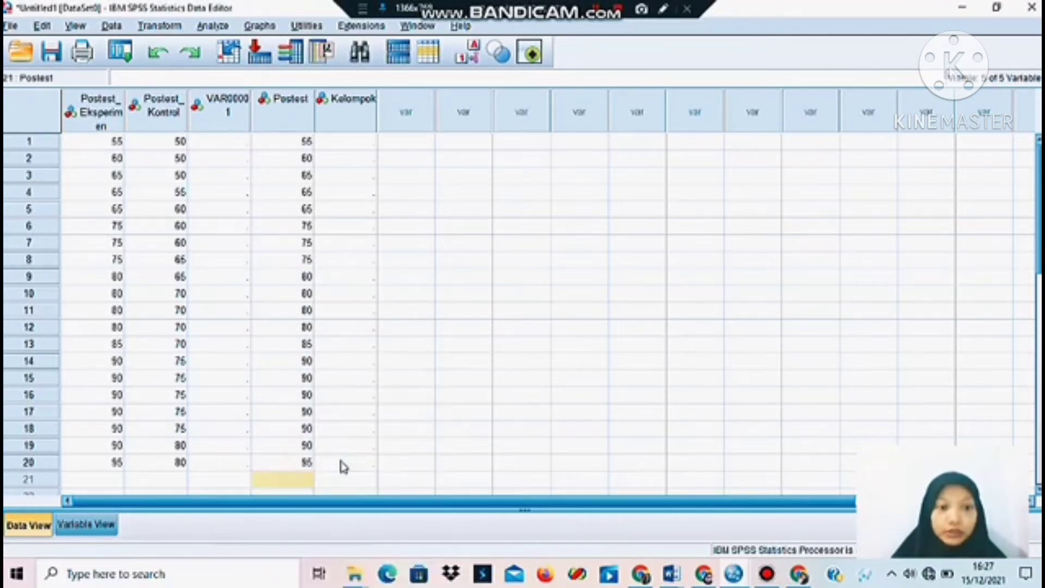
Step: Select the first Kelompok cell, and copy the experimental class's Kelompok values for S1 to S20 from the statistics document in Word
click(339, 149)
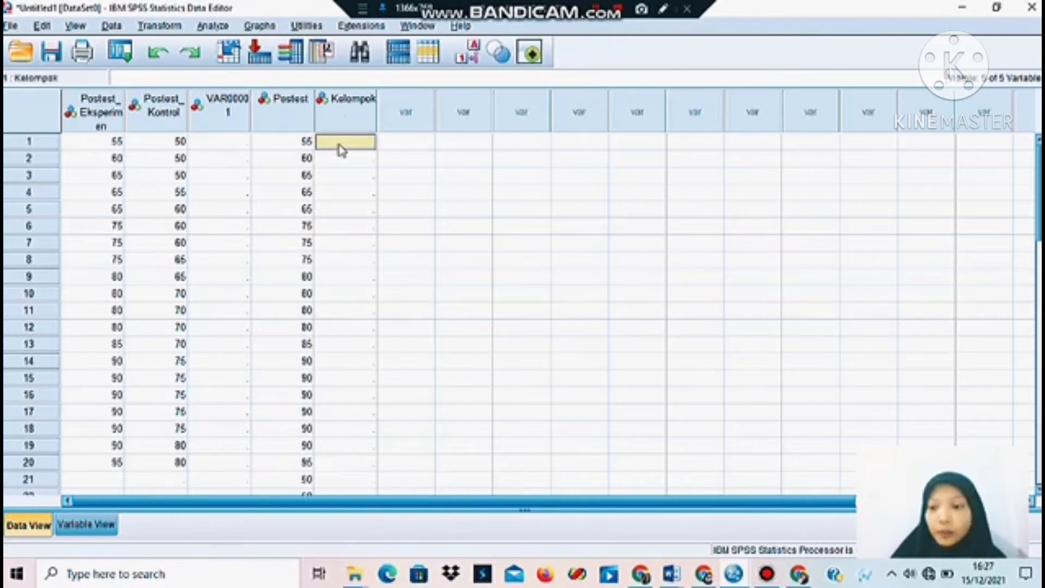
mouse_move(670, 573)
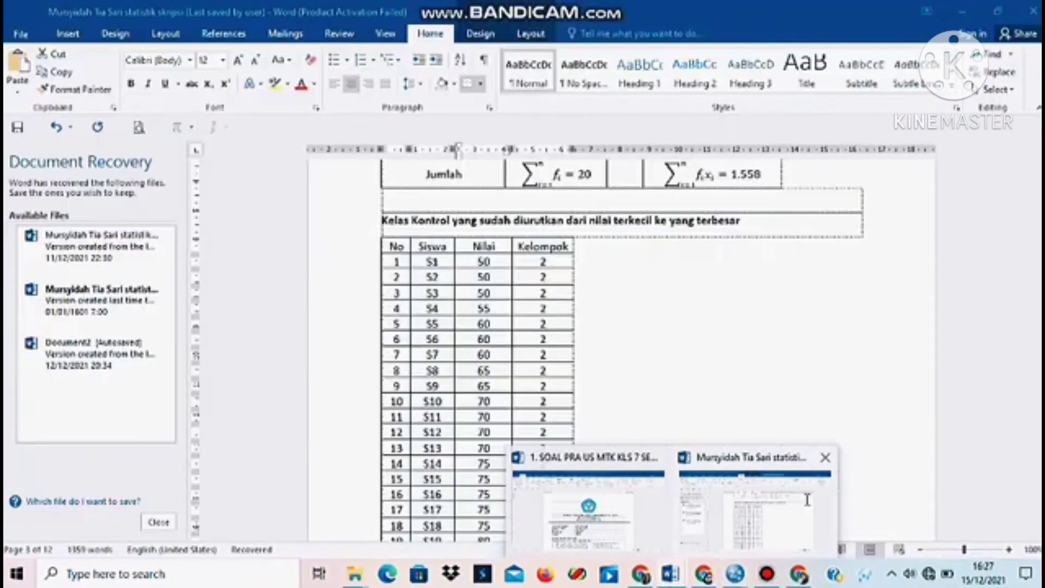
click(807, 499)
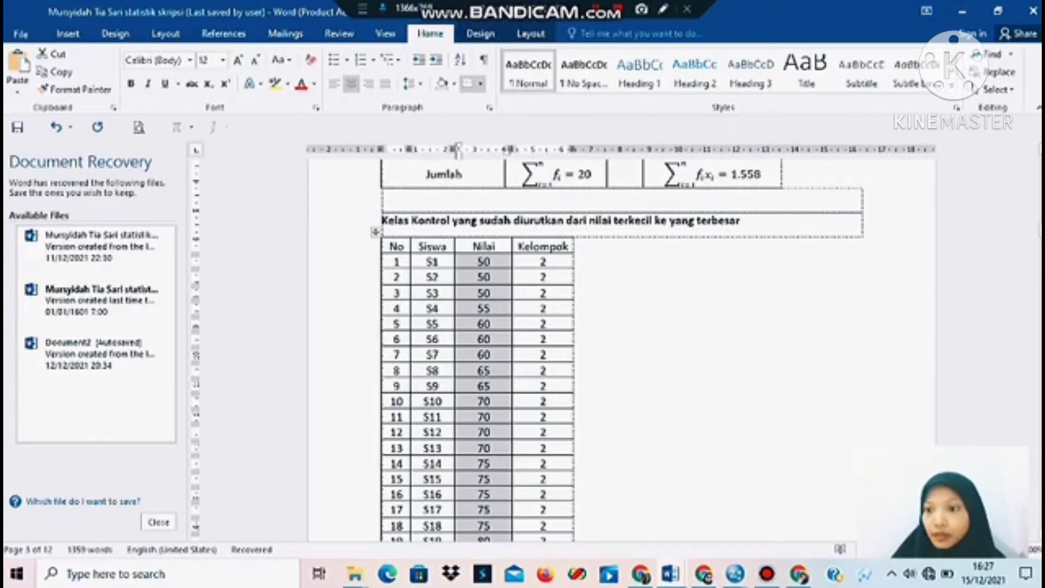
drag(1040, 228, 1039, 199)
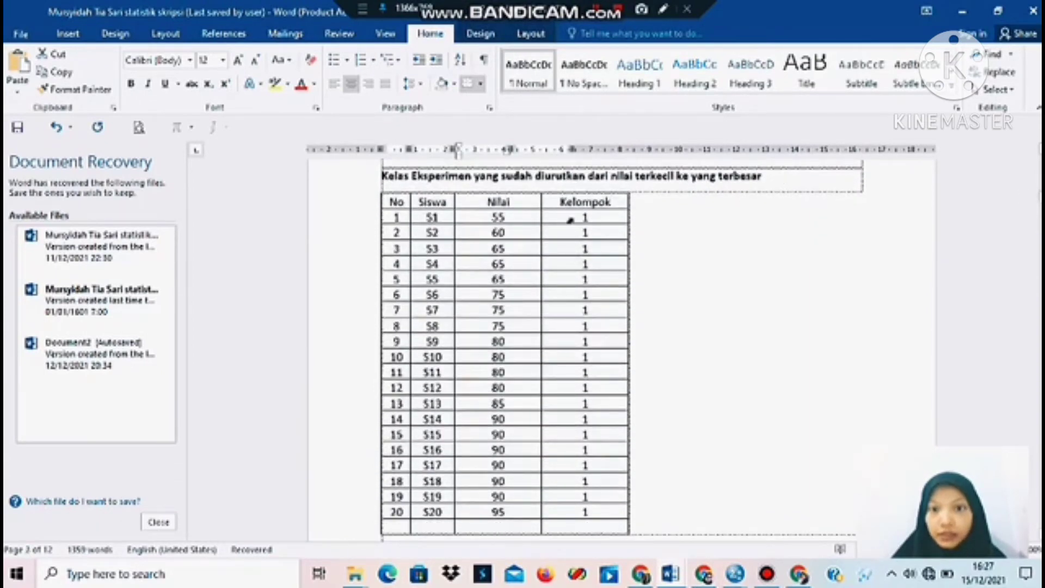
mouse_move(570, 219)
mouse_down()
mouse_move(568, 522)
mouse_move(567, 513)
mouse_up()
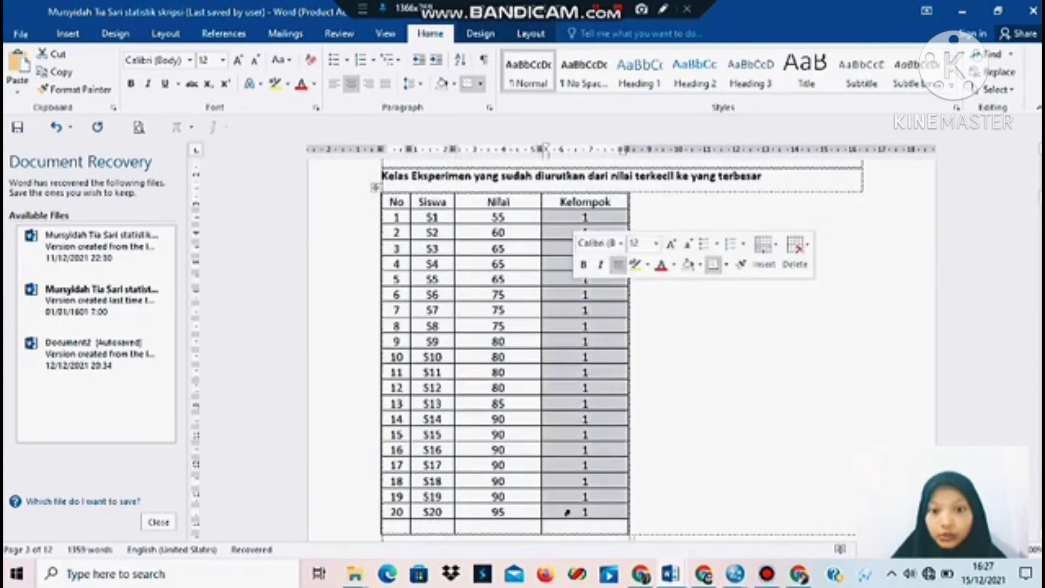
right_click(567, 513)
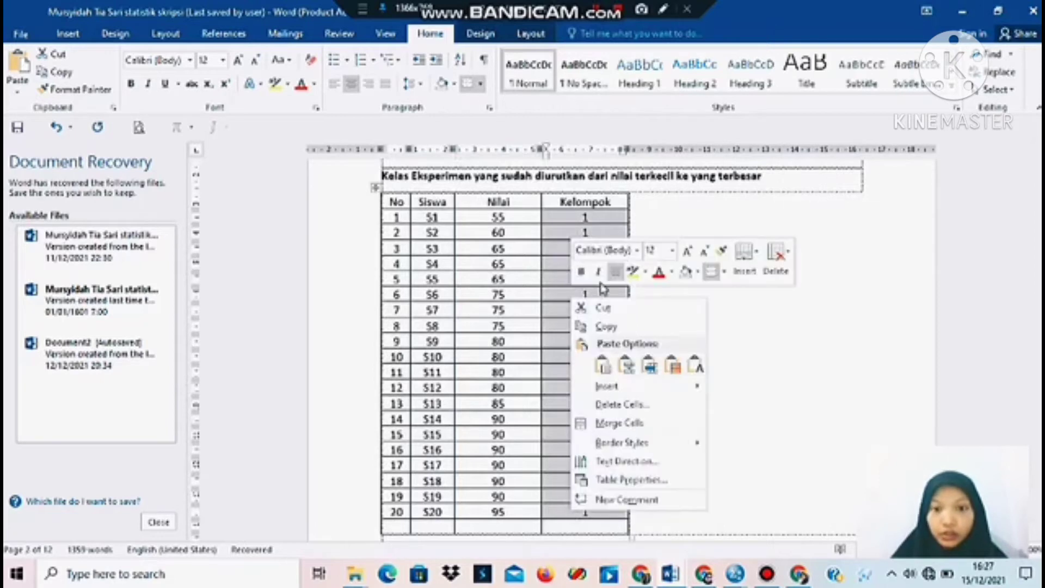
click(615, 328)
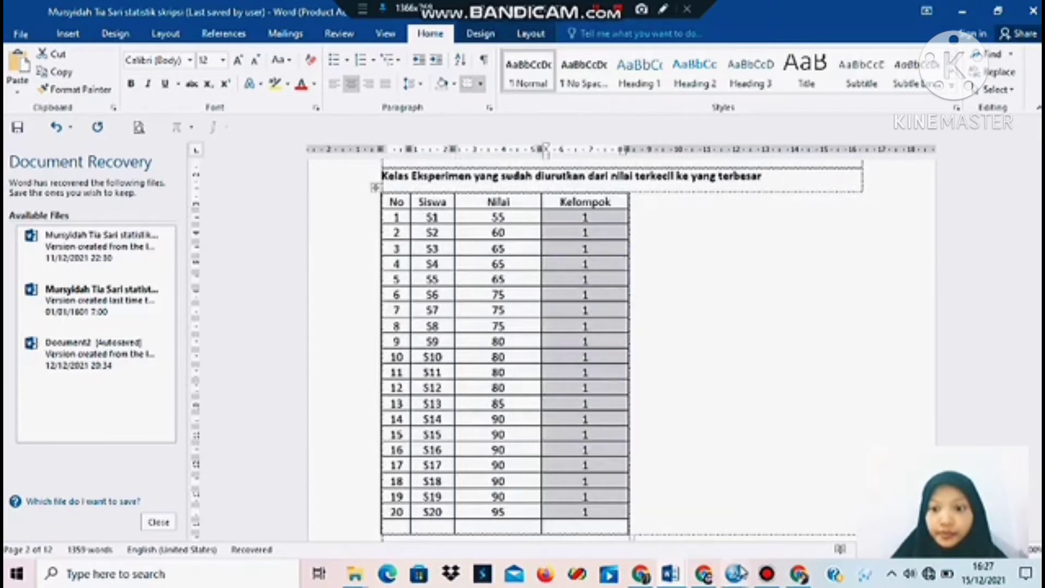
Step: Switch back to the SPSS dataset and paste the experimental group codes into the Kelompok column from row 1
mouse_move(738, 572)
click(897, 525)
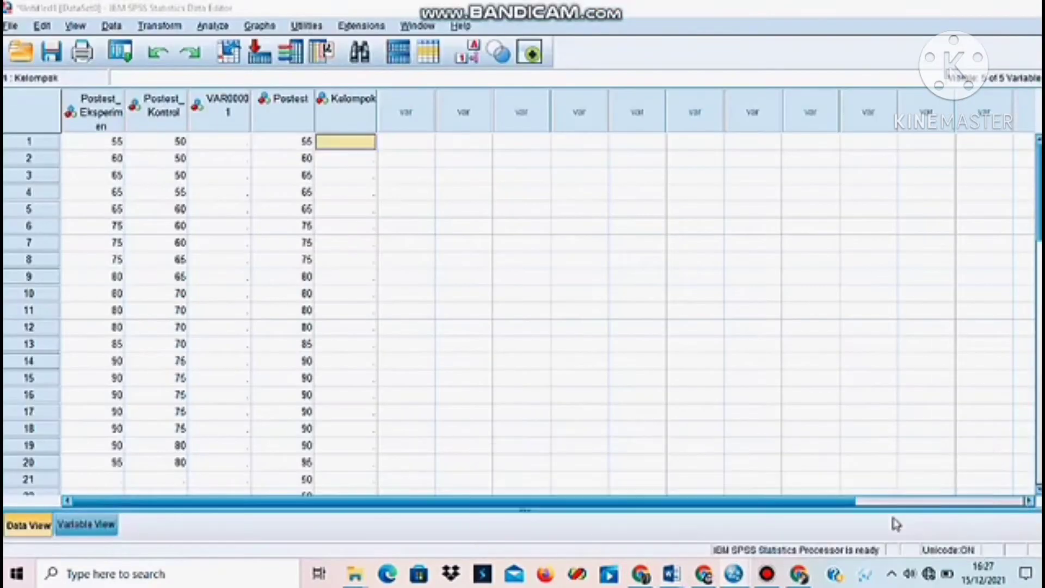
right_click(359, 147)
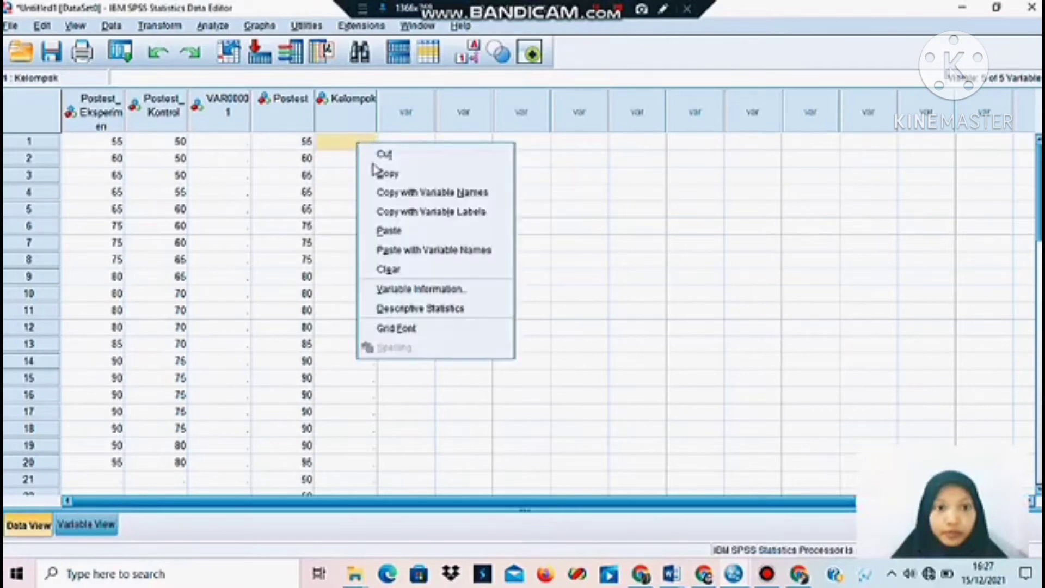
click(390, 231)
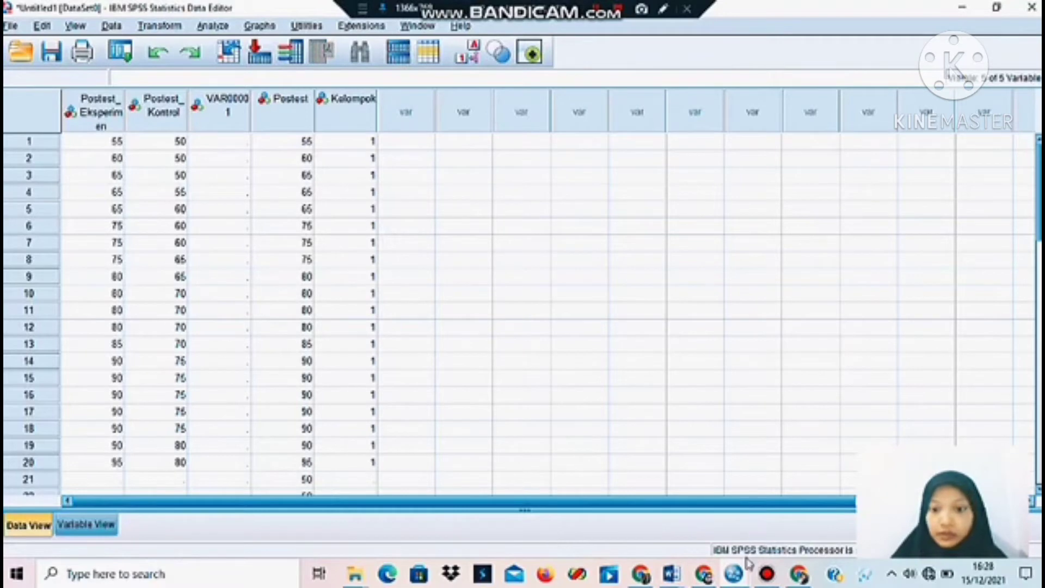
Step: In the Word statistics document, copy the control class's Kelompok values for S1 to S20
mouse_move(673, 577)
click(746, 504)
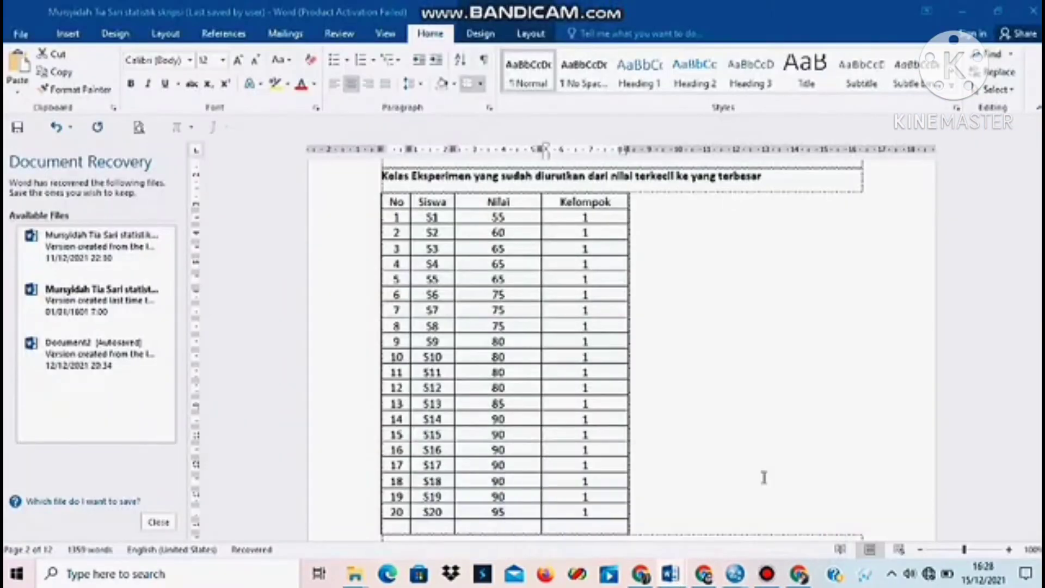
drag(1041, 197, 1041, 236)
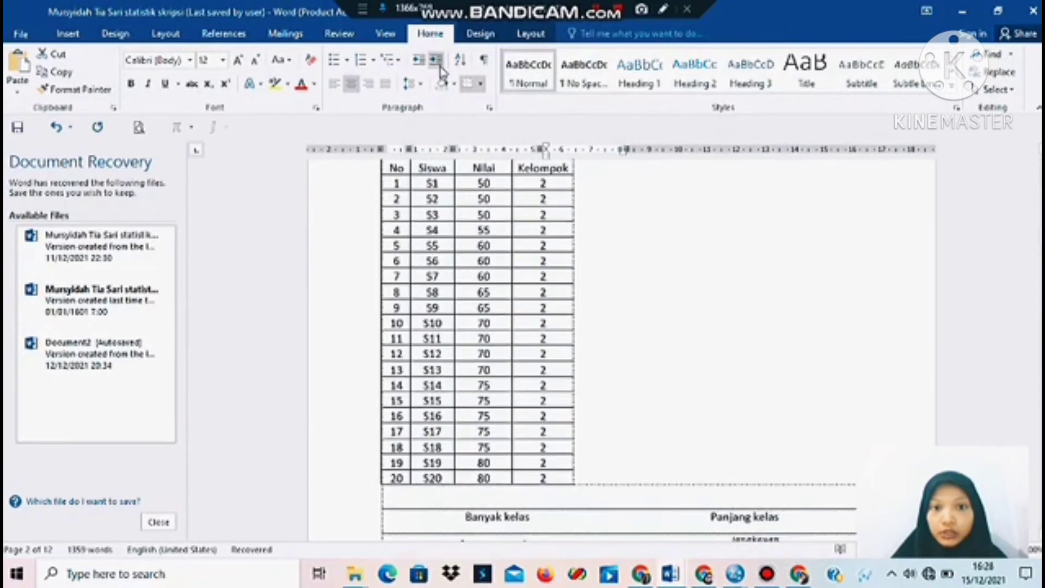
drag(529, 183, 522, 235)
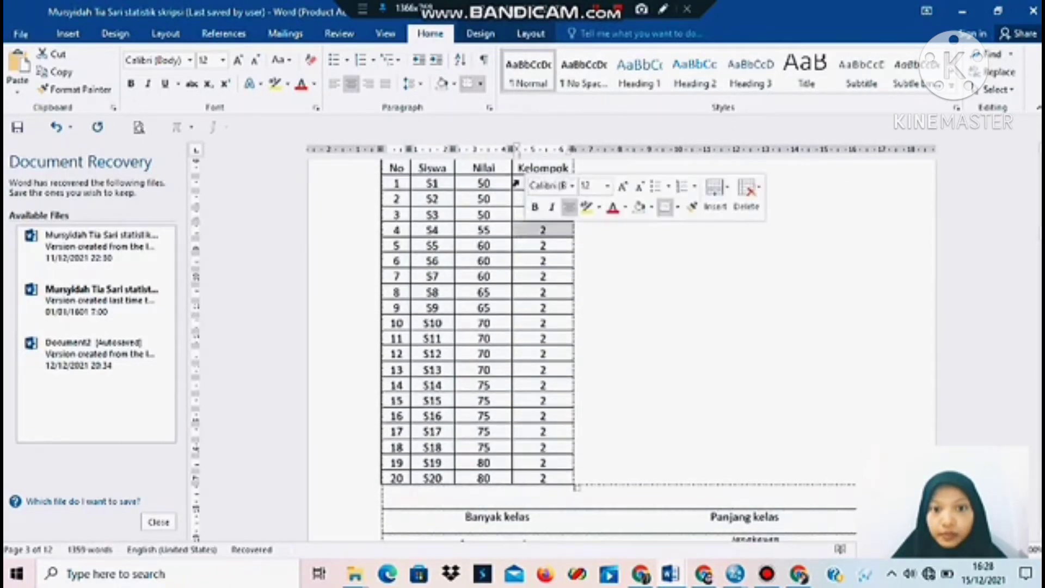
drag(517, 184, 537, 481)
right_click(537, 481)
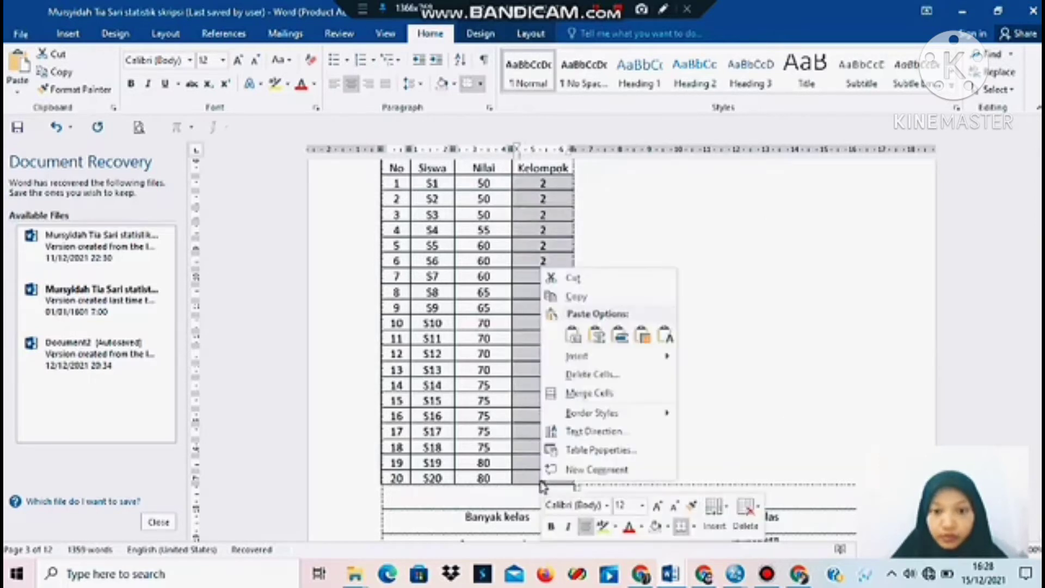
click(568, 299)
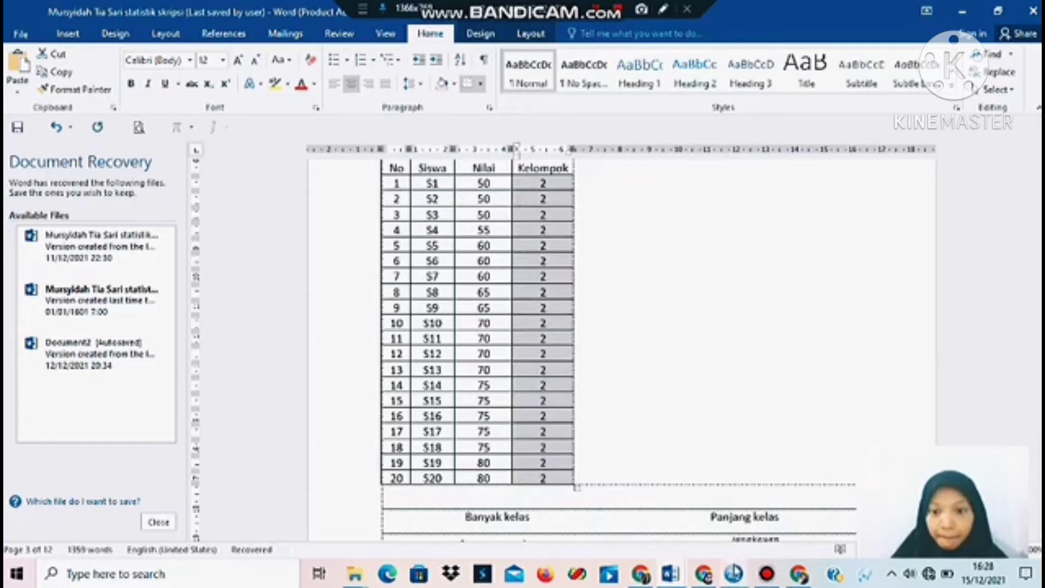
Step: Go back to the SPSS dataset, paste the control group codes into the Kelompok column from row 21, and review the filled rows
mouse_move(734, 574)
click(873, 493)
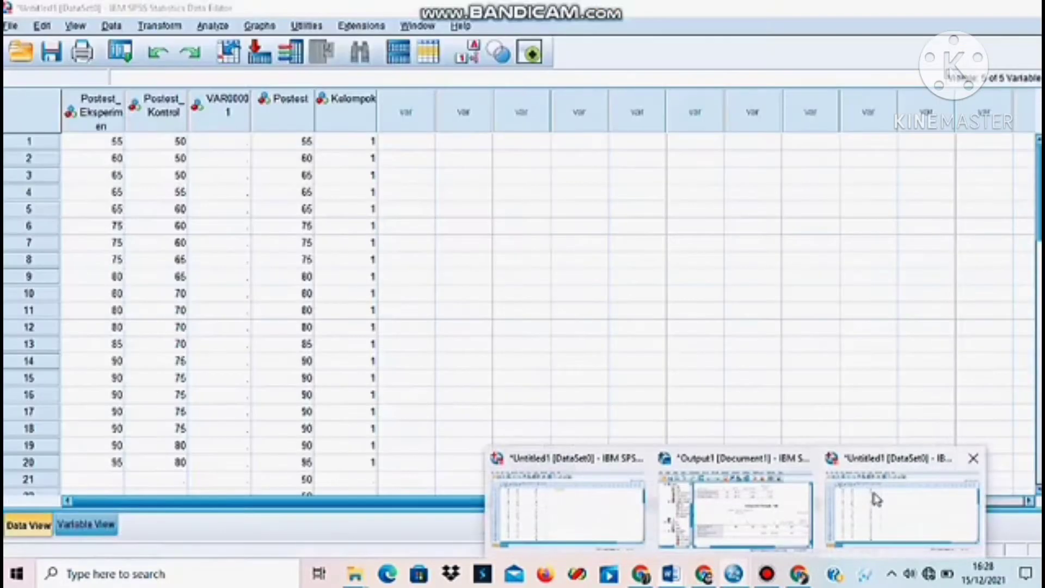
click(341, 486)
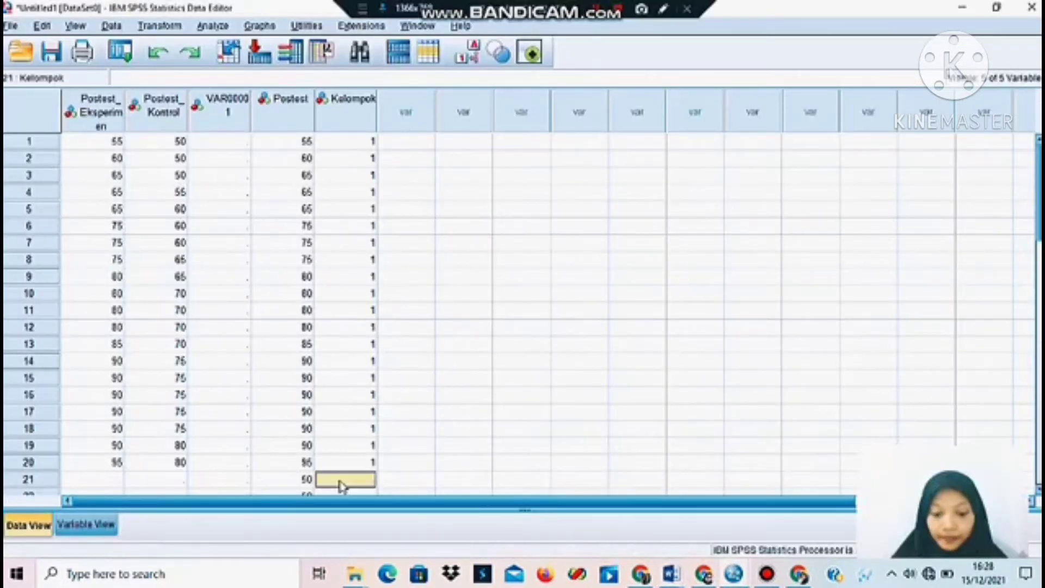
right_click(341, 486)
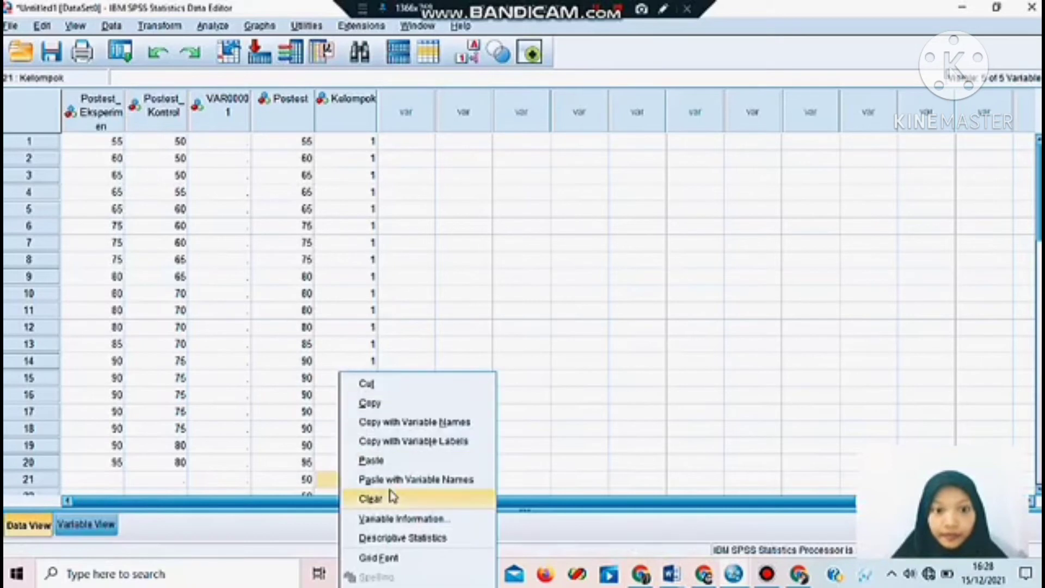
click(379, 463)
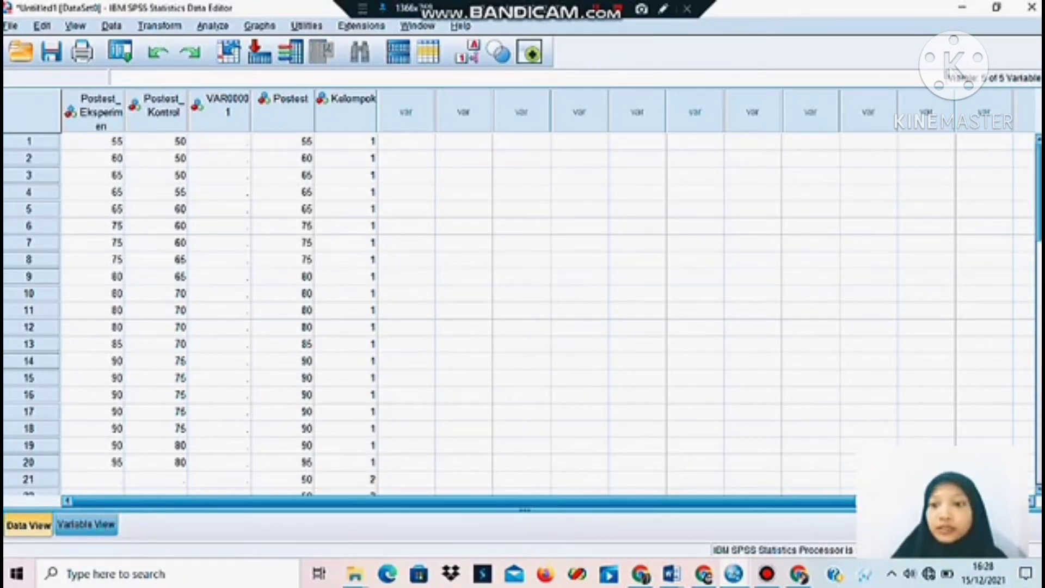
scroll(522, 313, down, 10)
scroll(306, 277, up, 10)
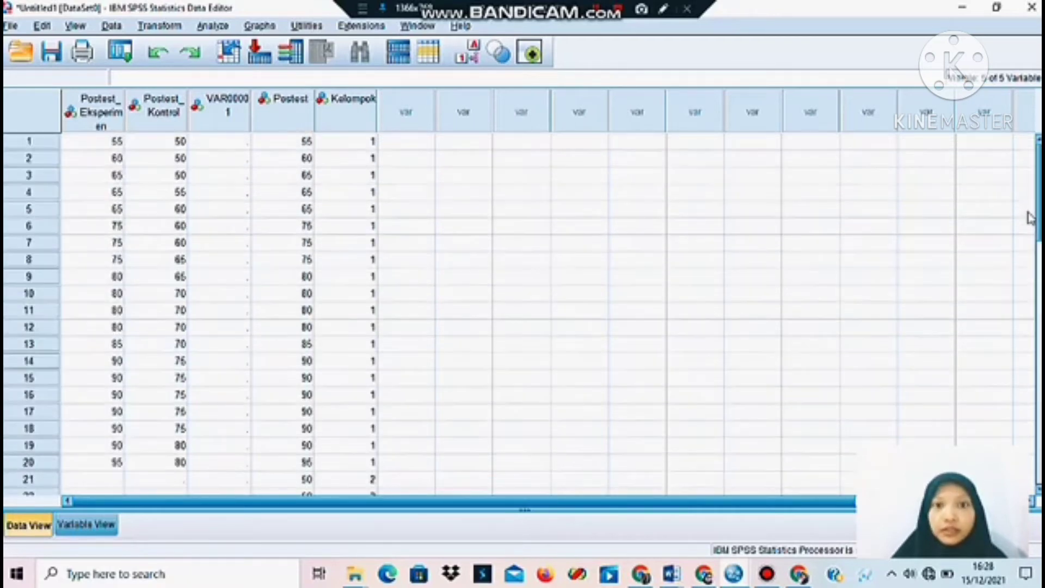
Step: Start an Explore analysis and add Postest_Eksperimen to the dependent list
click(467, 243)
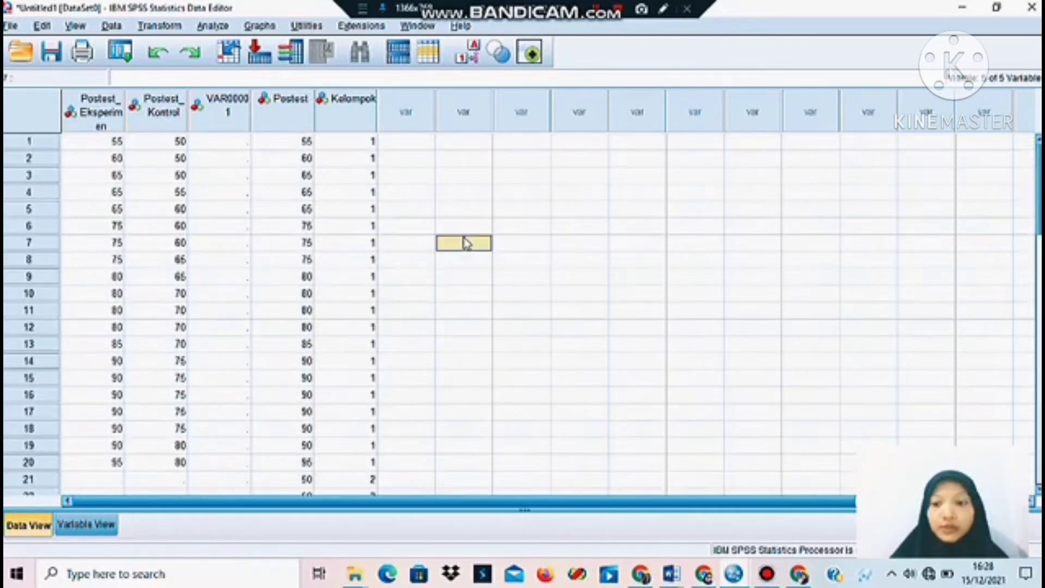
click(417, 144)
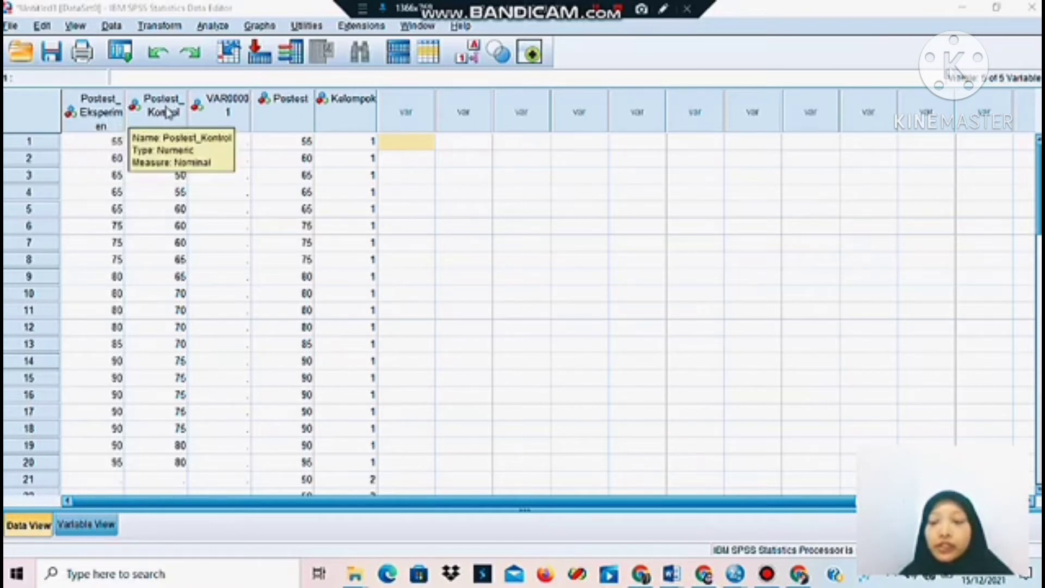
click(209, 30)
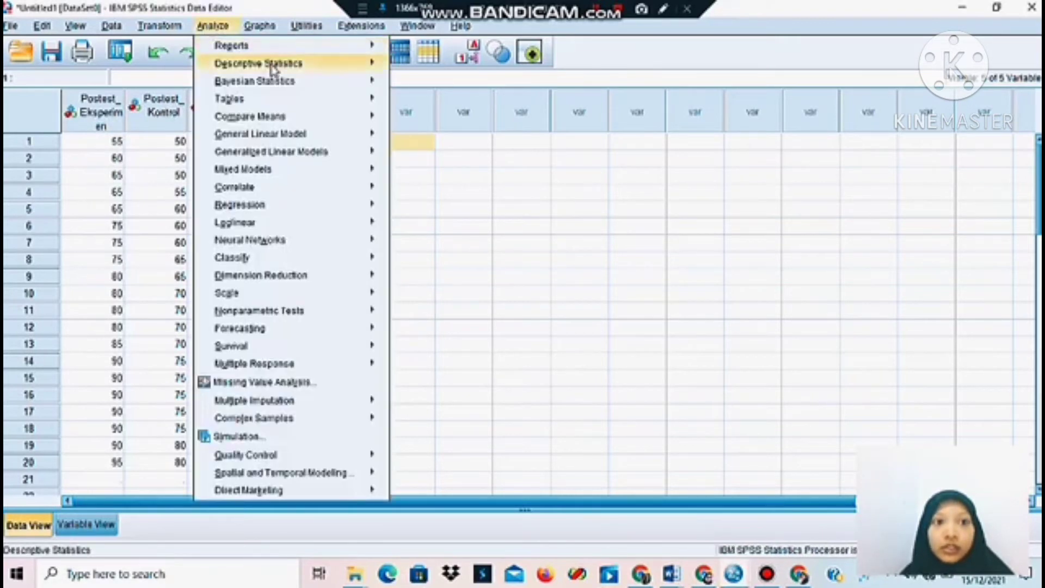
mouse_move(272, 68)
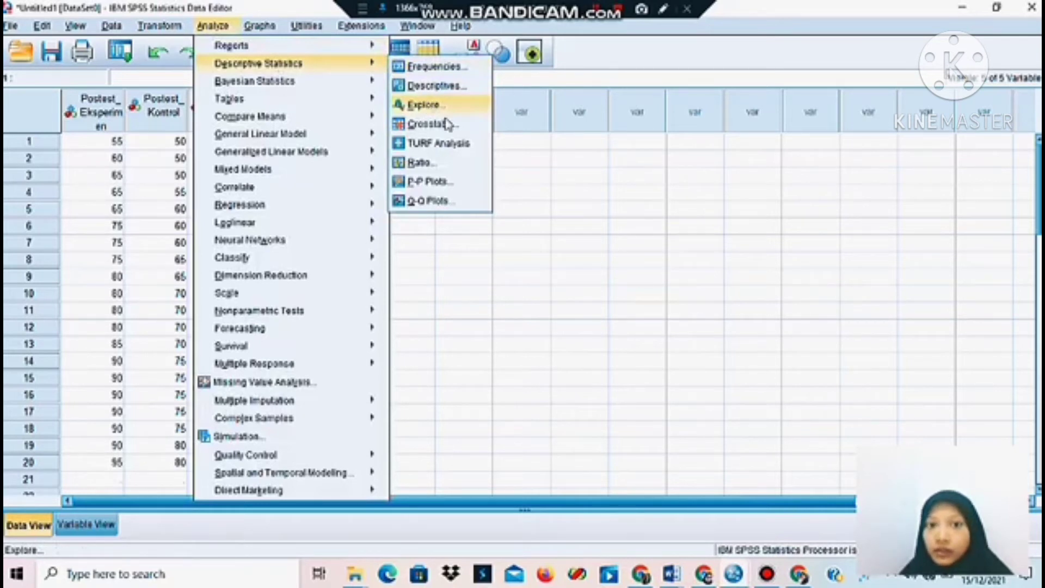
click(433, 107)
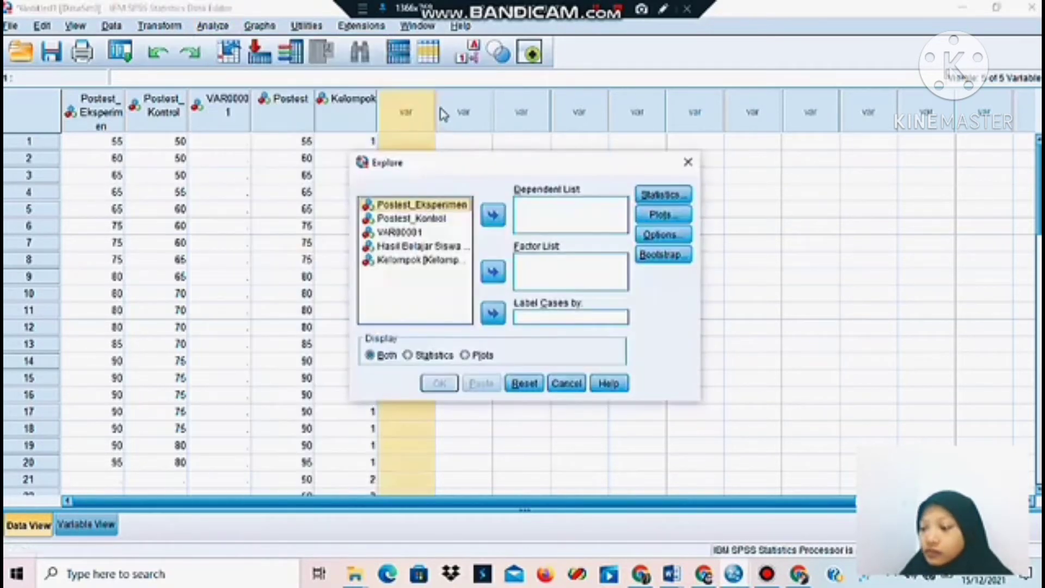
click(493, 216)
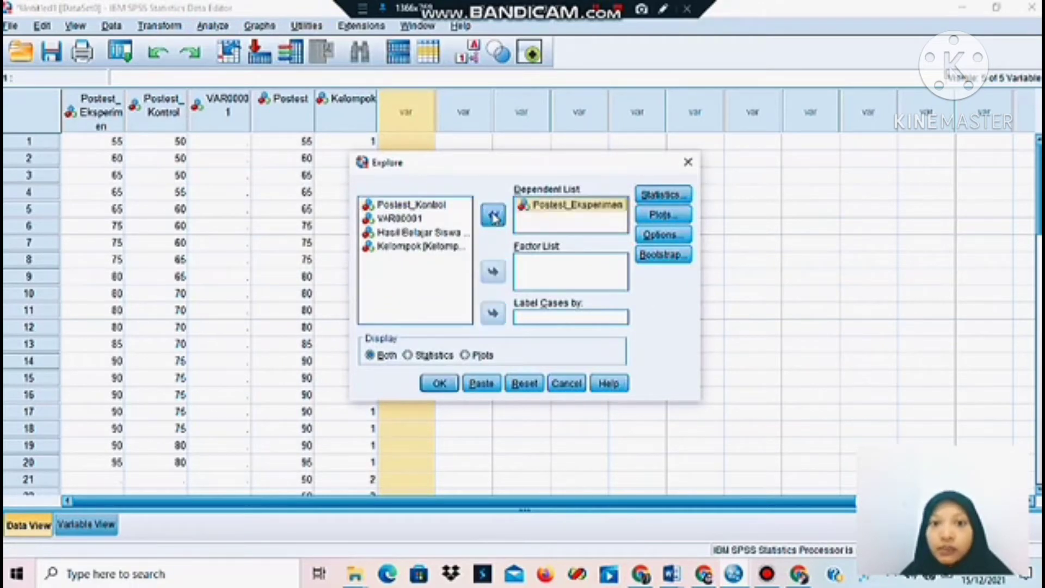
Step: Enable normality plots with tests in the Explore plot options and run the analysis for Postest_Eksperimen
click(662, 215)
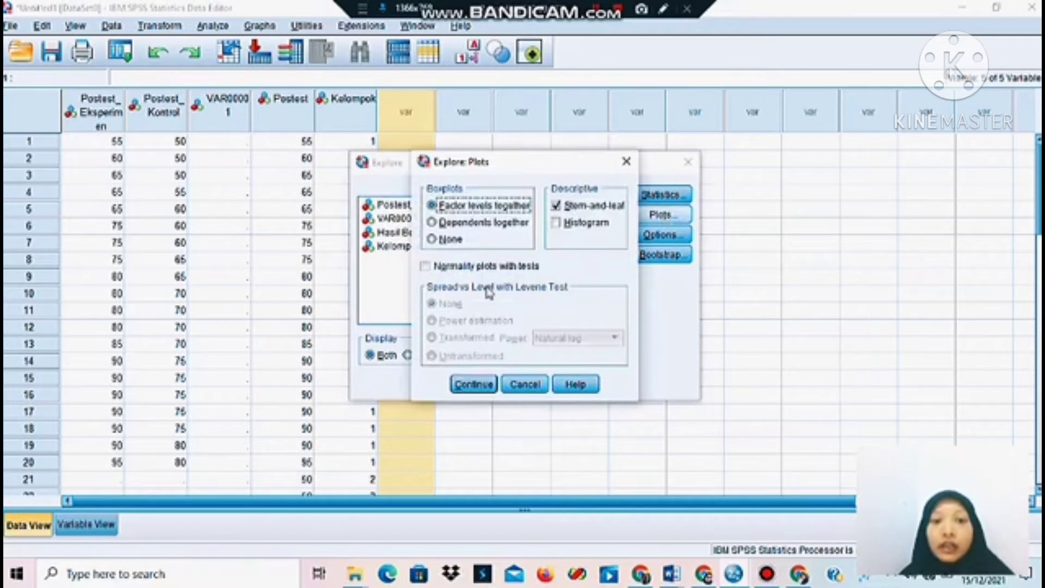
click(426, 267)
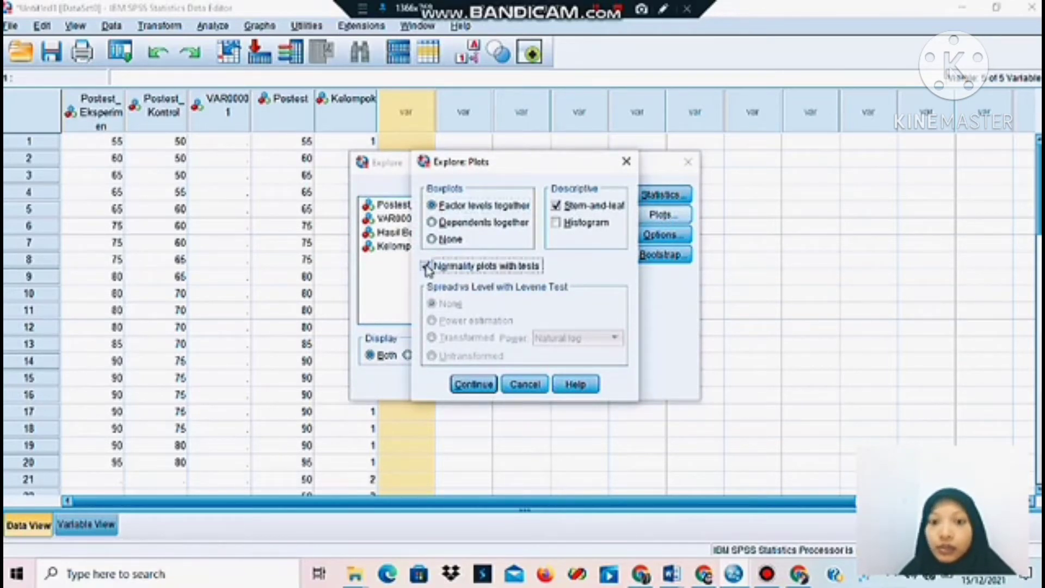
click(474, 385)
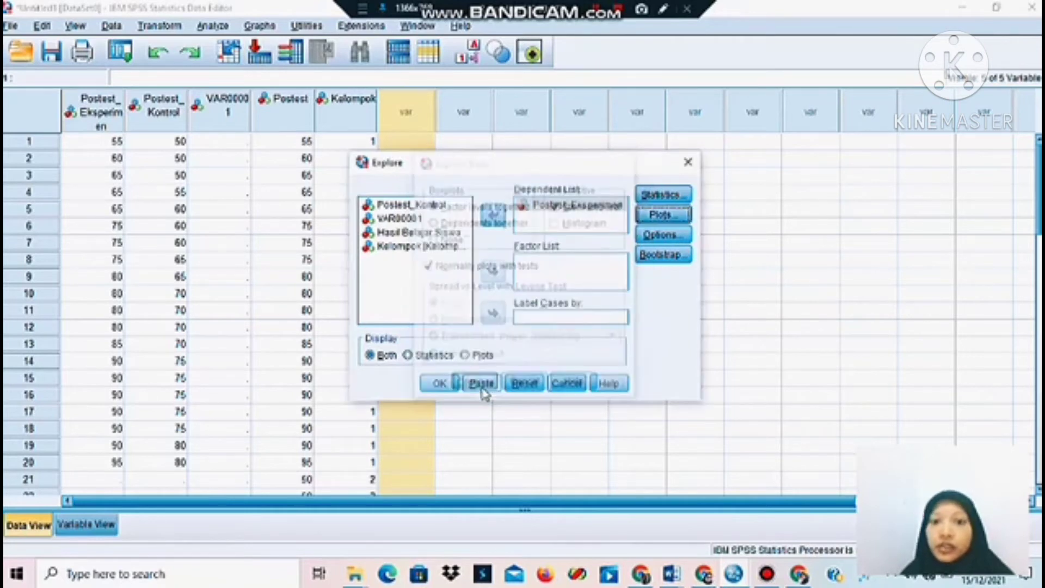
click(441, 384)
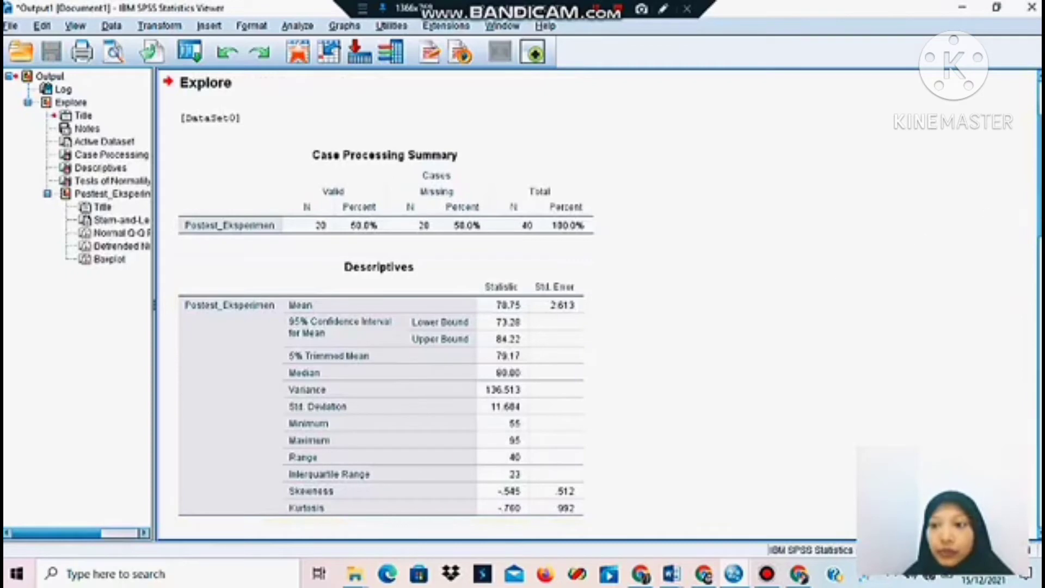
Step: Review the Explore output for Postest_Eksperimen and select its Tests of Normality table
scroll(598, 305, up, 3)
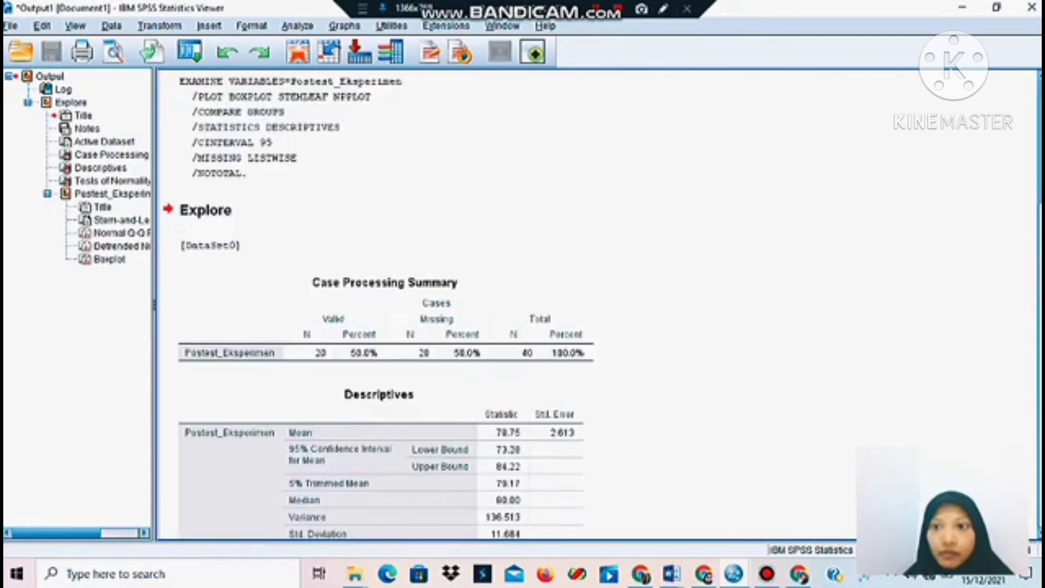
scroll(387, 305, down, 7)
scroll(941, 223, down, 3)
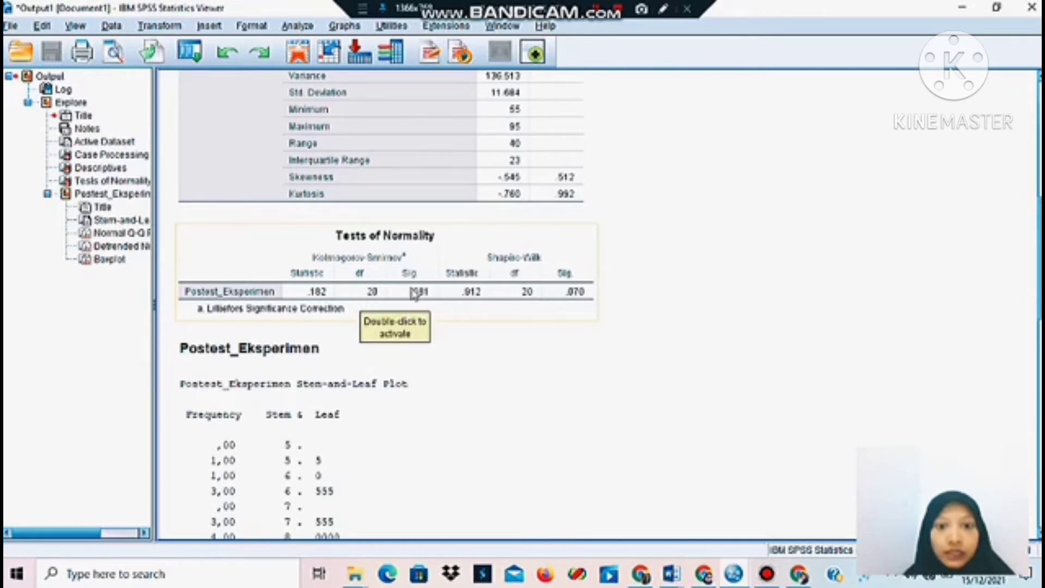
click(352, 267)
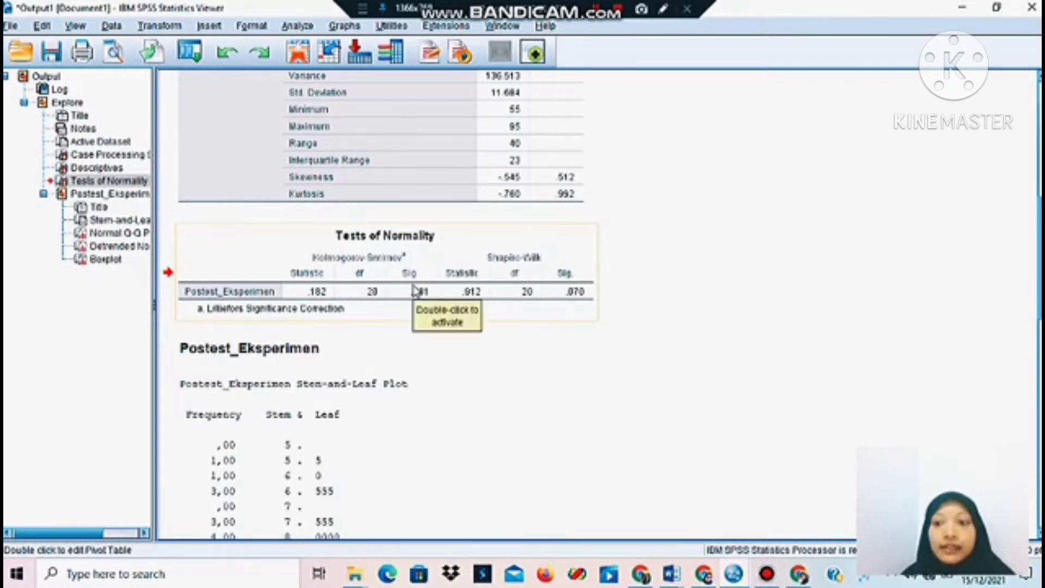
Step: Switch to the Word statistics document, consult the decision criteria for the normality test, and return to the SPSS output
mouse_move(671, 574)
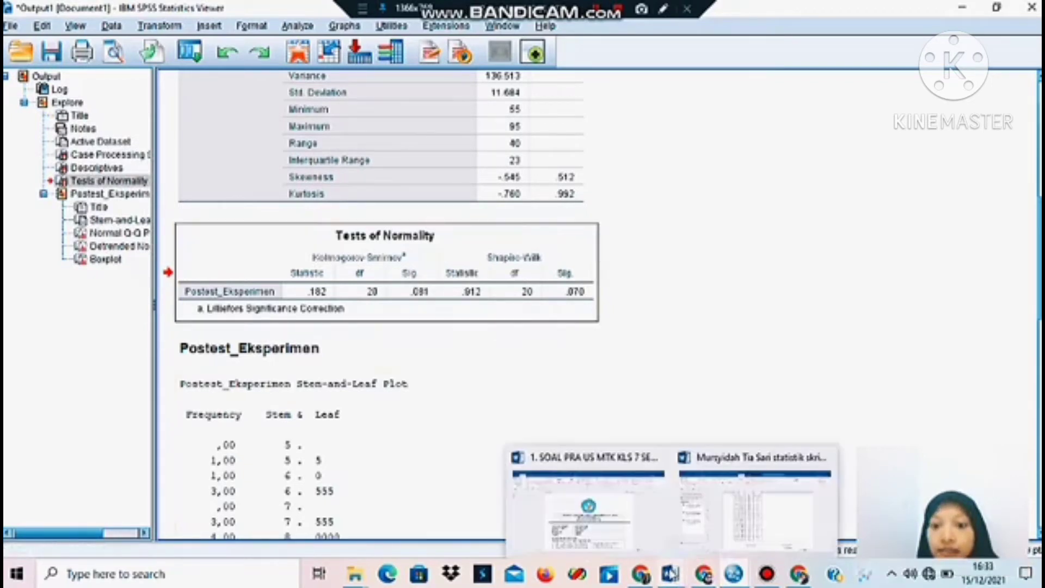
click(743, 516)
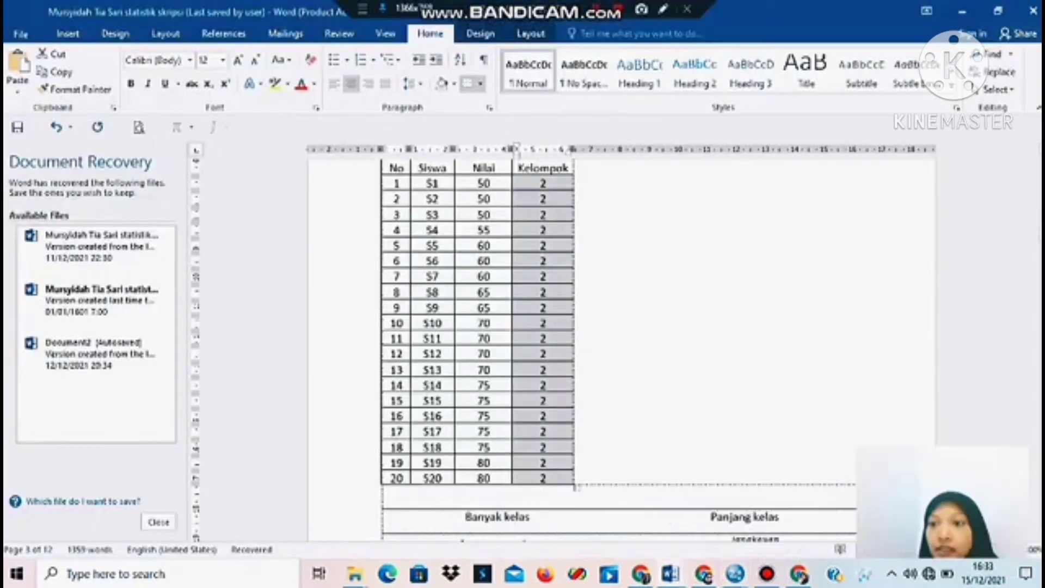
drag(1040, 234, 1040, 501)
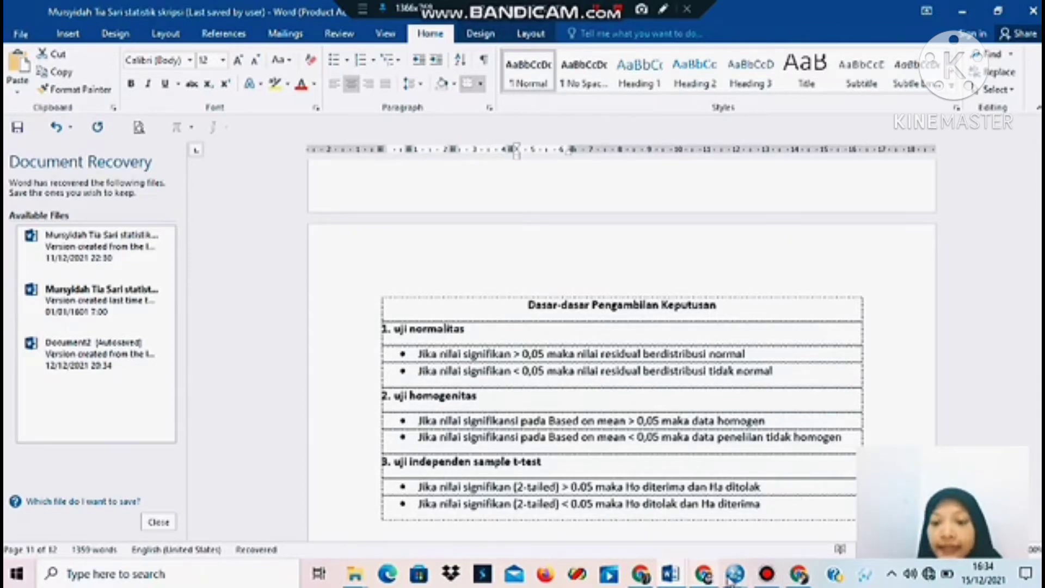
mouse_move(732, 581)
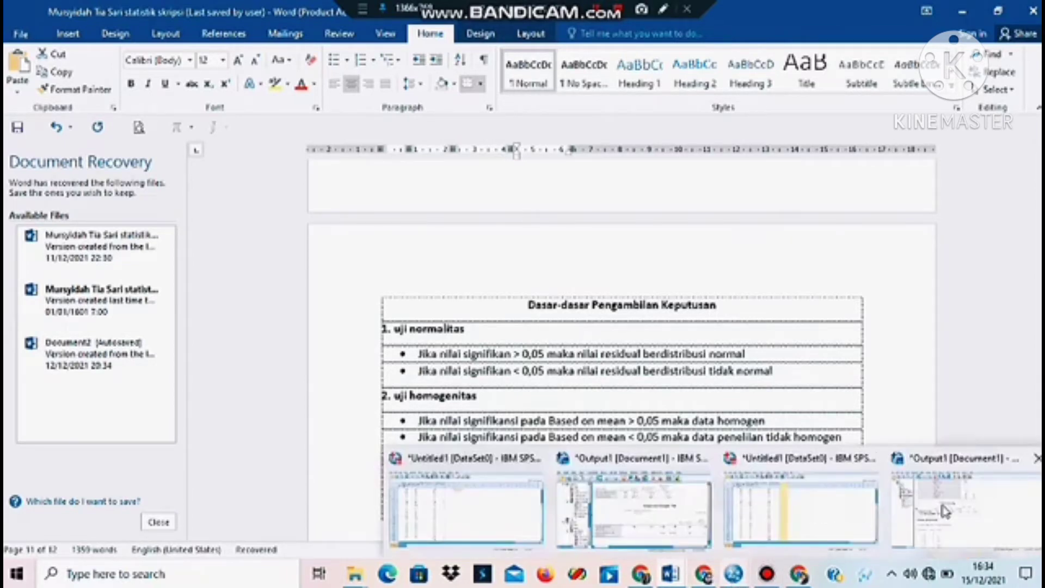
mouse_move(933, 501)
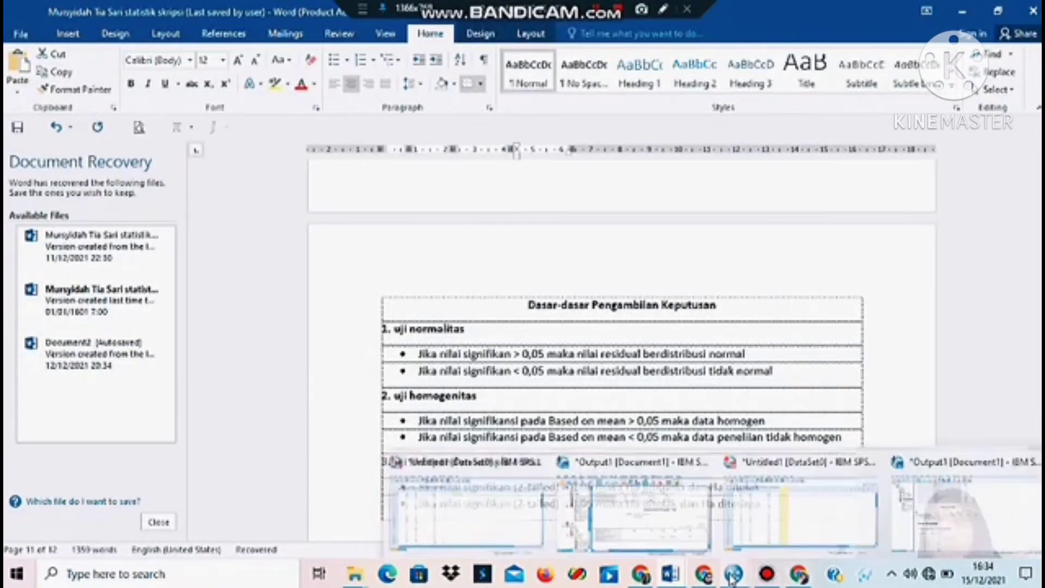
click(952, 496)
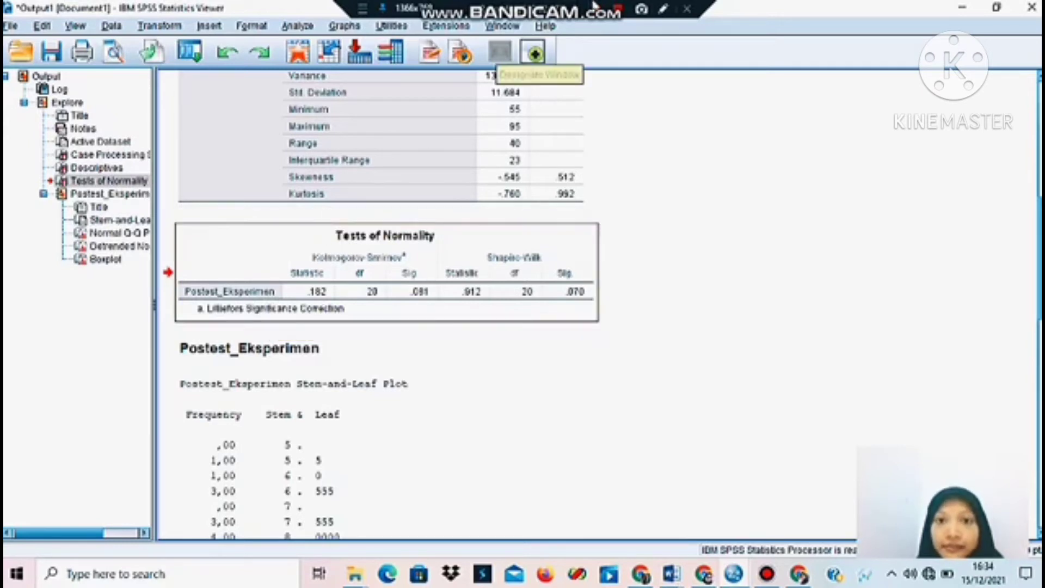
Step: Return to the dataset, reopen Explore, and replace Postest_Eksperimen with Postest_Kontrol in the dependent list
click(534, 53)
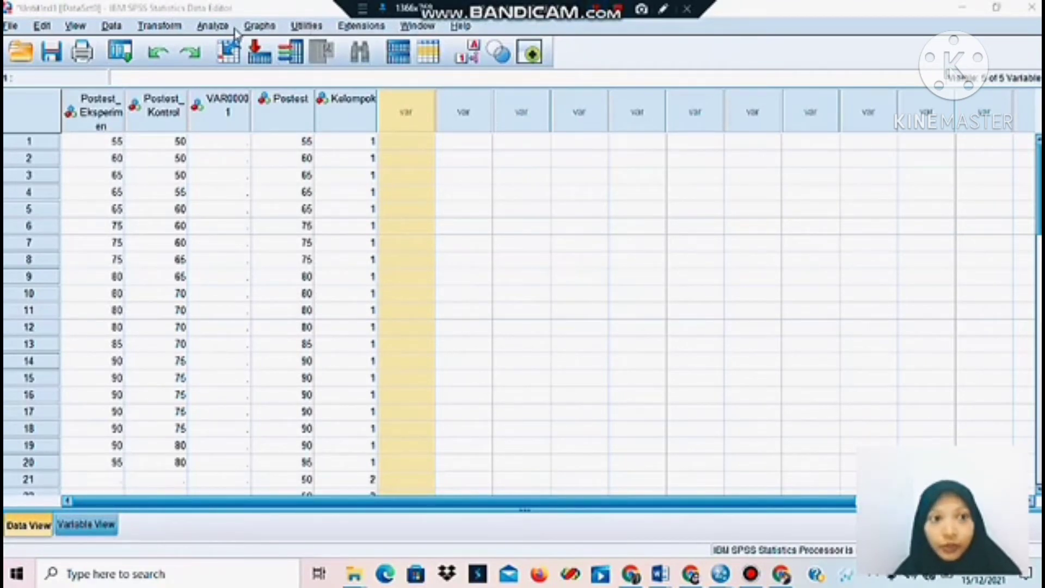
click(213, 26)
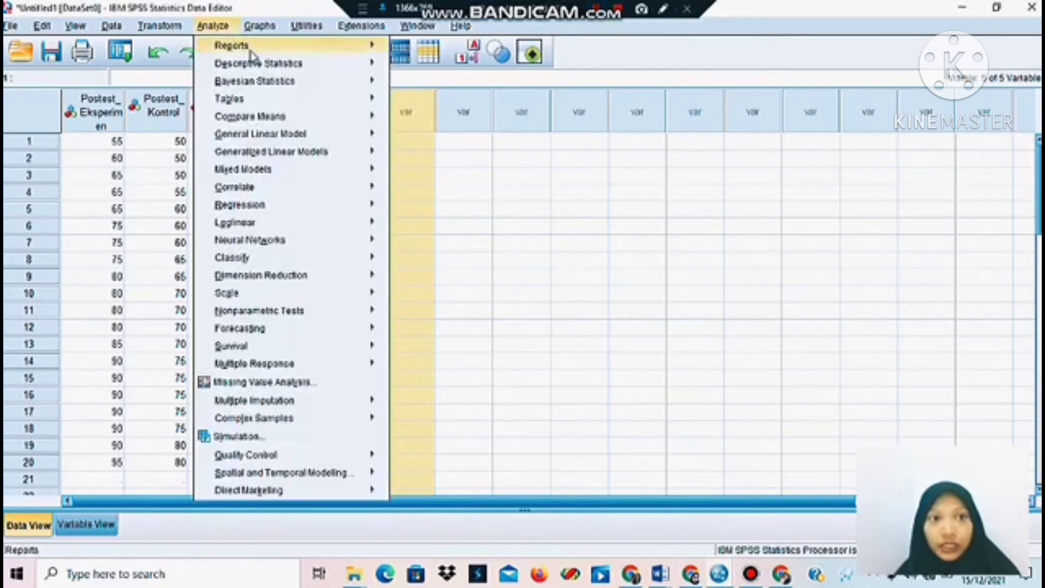
mouse_move(263, 66)
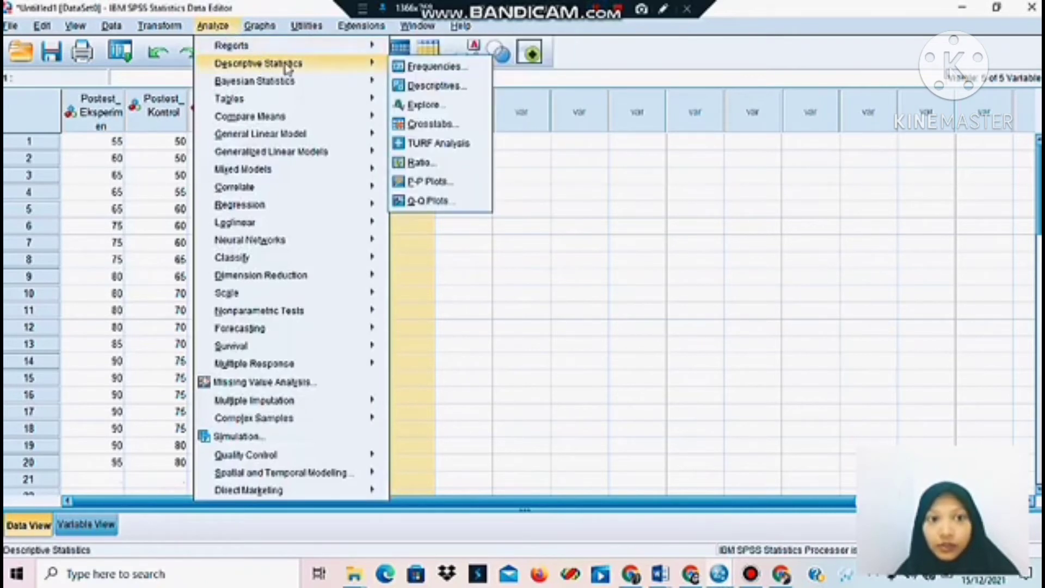
click(426, 107)
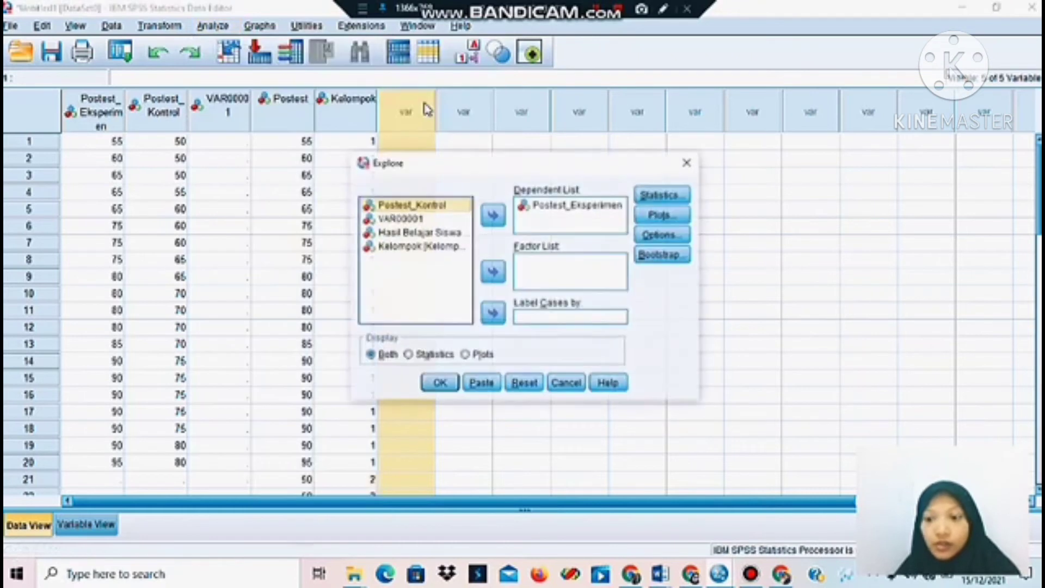
click(532, 206)
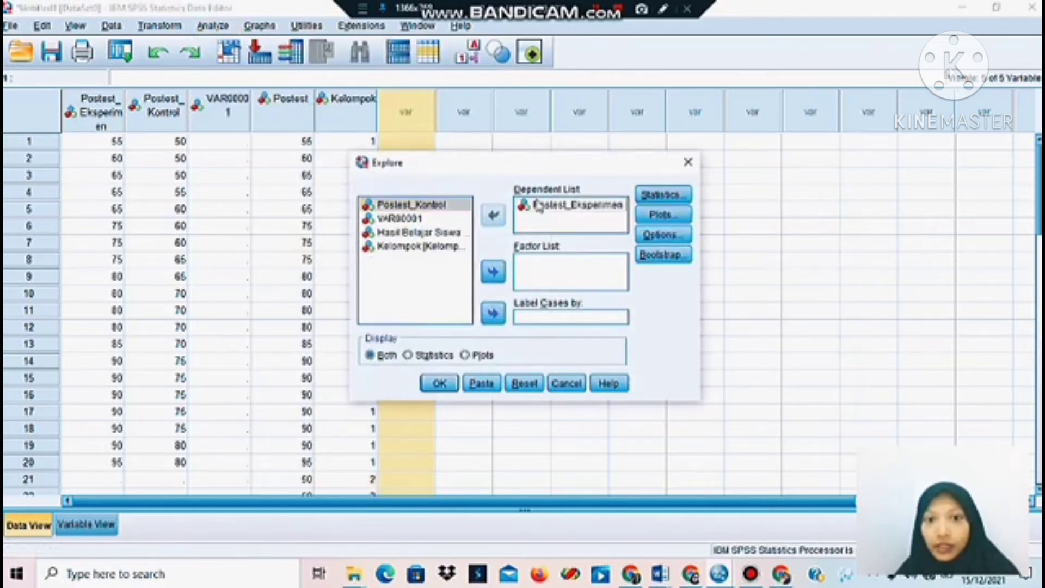
click(493, 216)
click(435, 218)
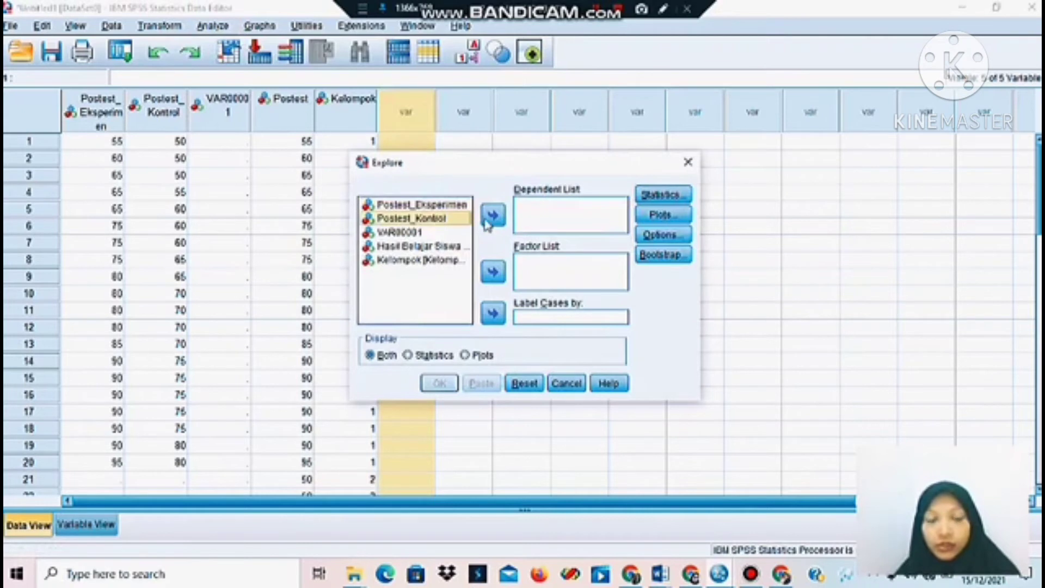
click(493, 218)
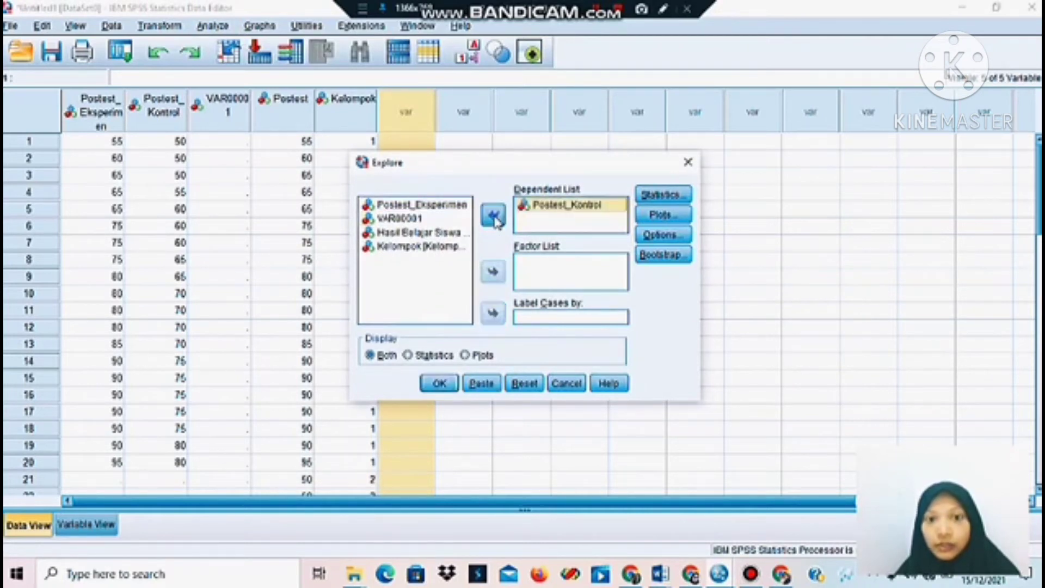
Step: Run Explore for Postest_Kontrol with normality plots and tests kept on, check its Tests of Normality table, and minimise the output
click(662, 217)
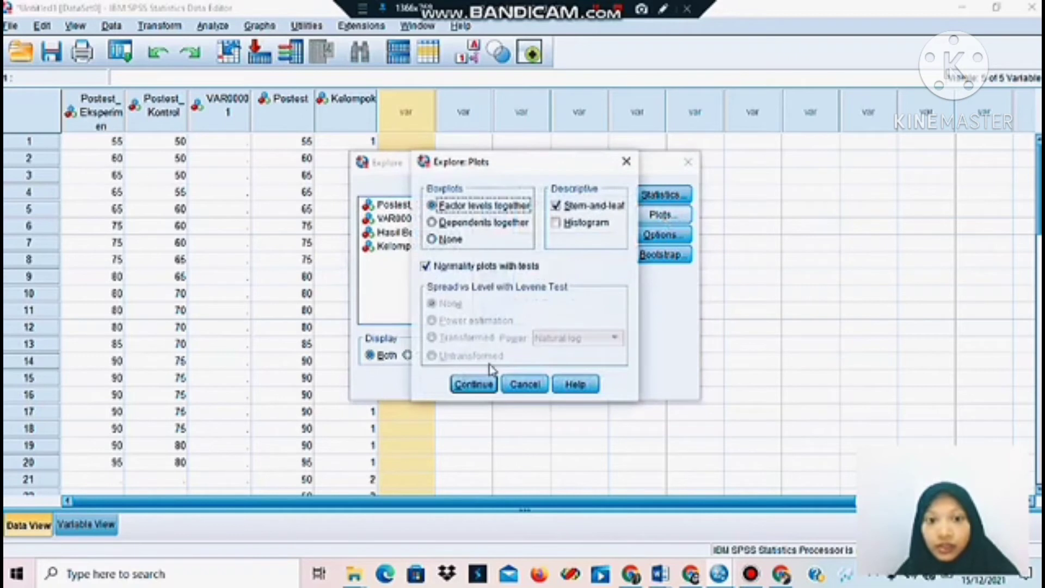
click(478, 384)
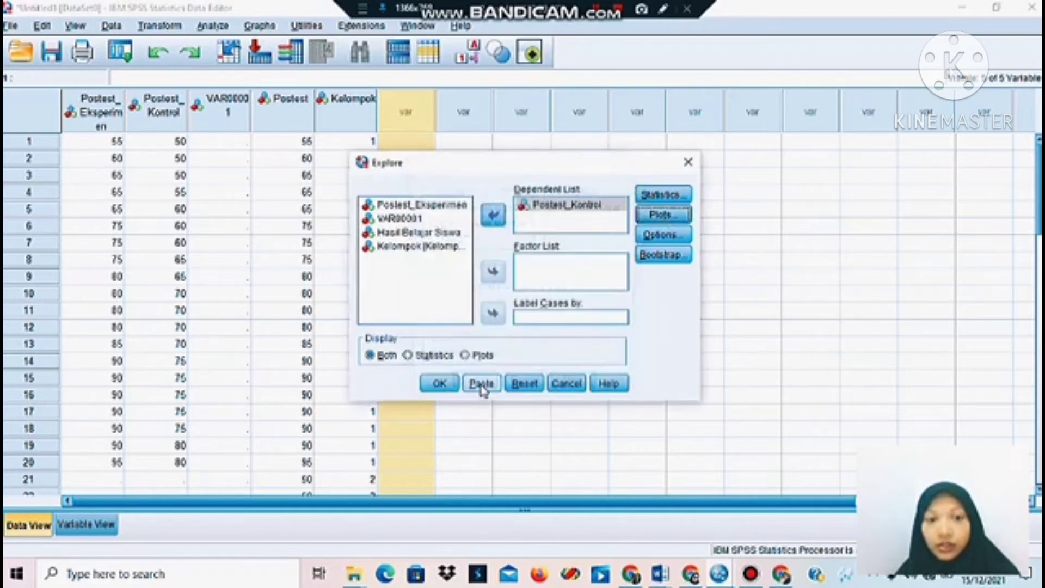
click(438, 384)
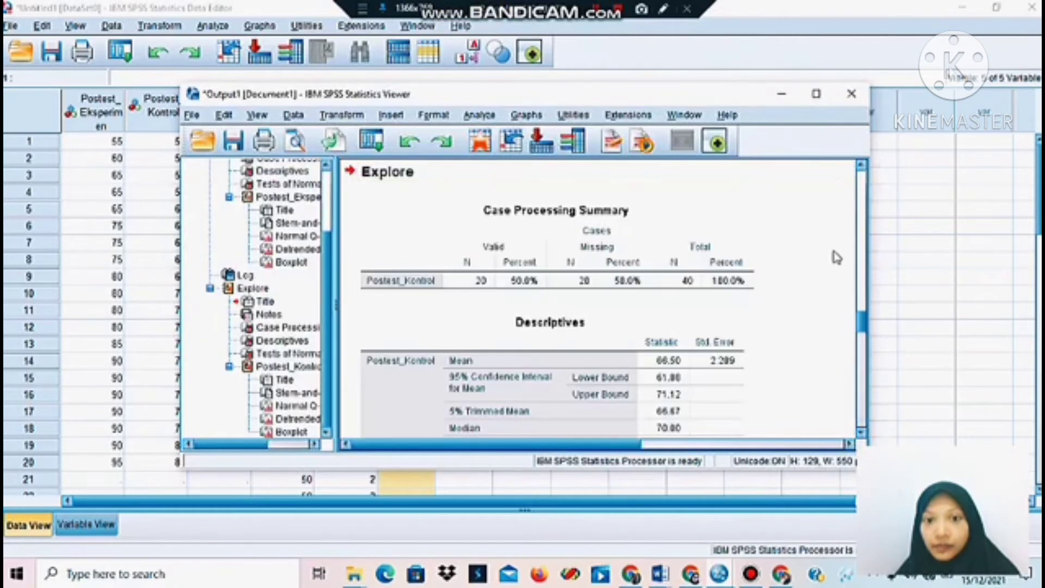
drag(862, 329, 866, 355)
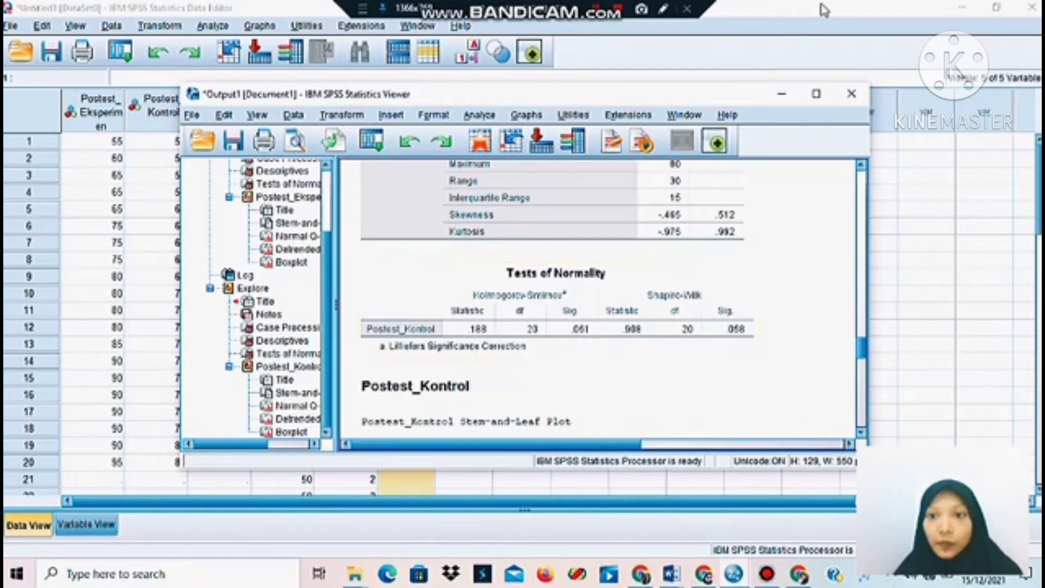
click(784, 98)
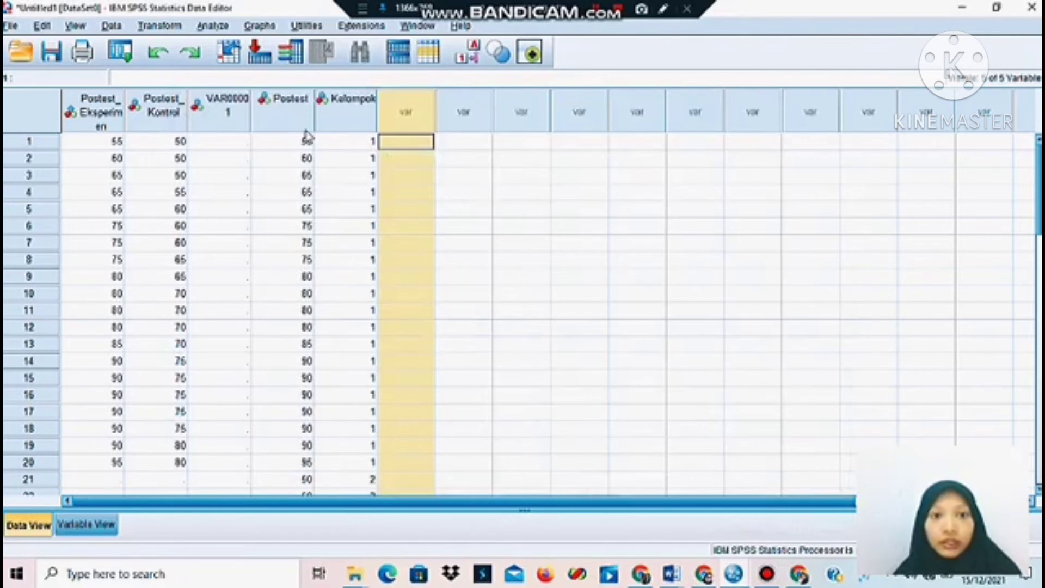
Step: Reopen Explore and replace Postest_Kontrol with Hasil Belajar Siswa as the dependent variable, with Kelompok as the factor
mouse_move(307, 135)
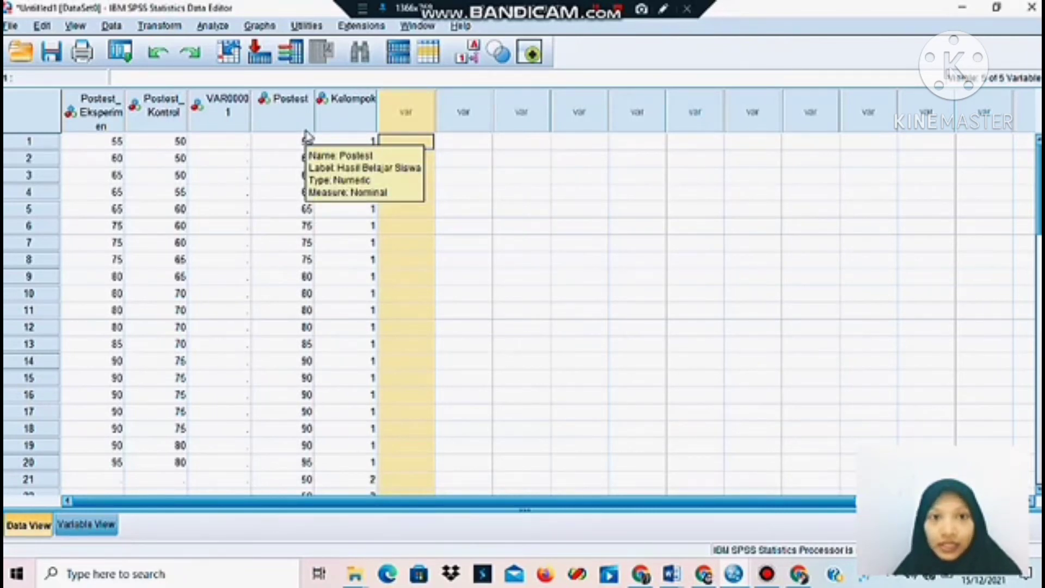
click(212, 26)
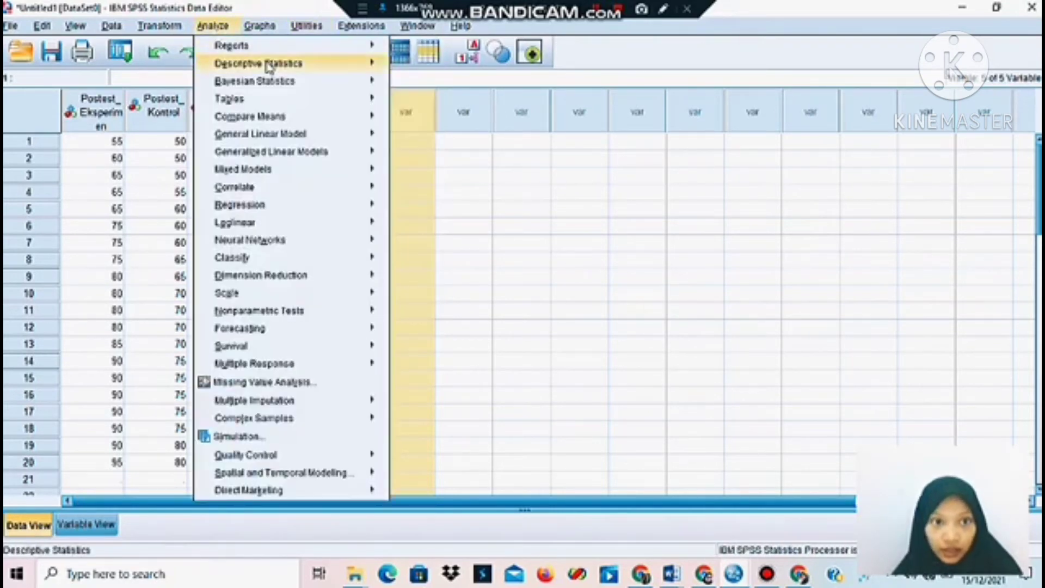
mouse_move(266, 64)
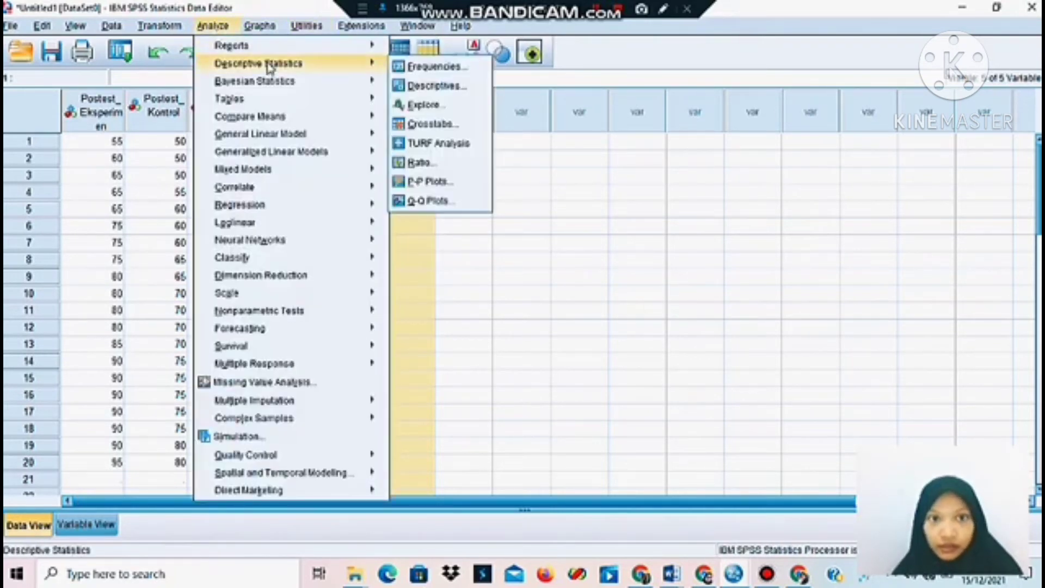
click(423, 104)
click(562, 207)
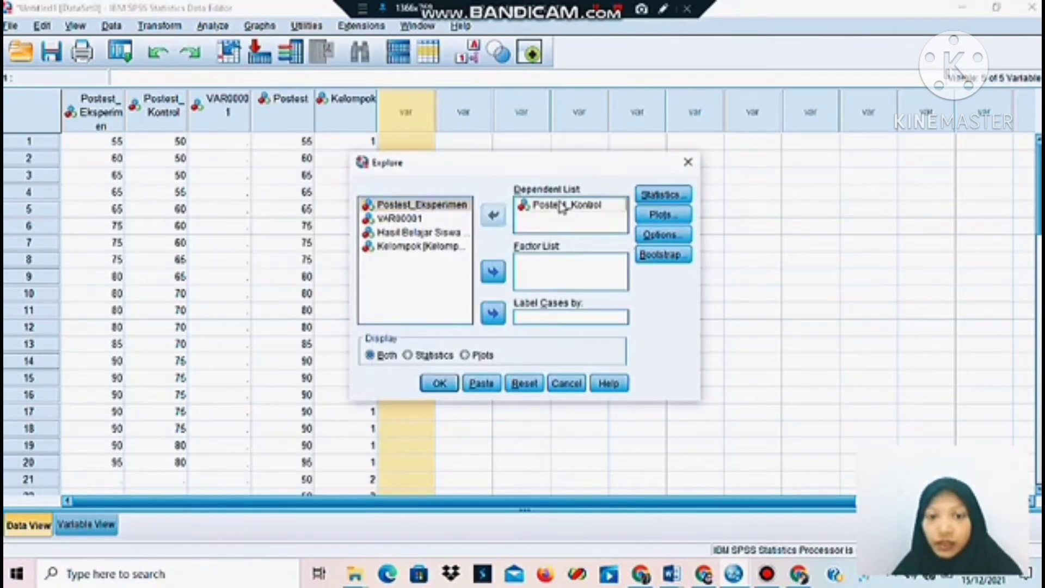
click(493, 217)
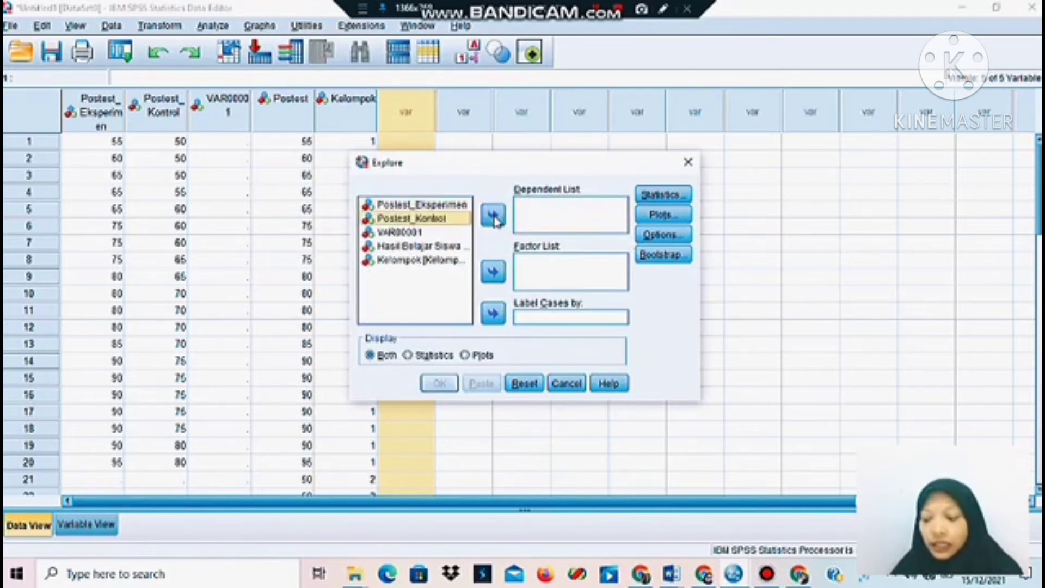
click(402, 248)
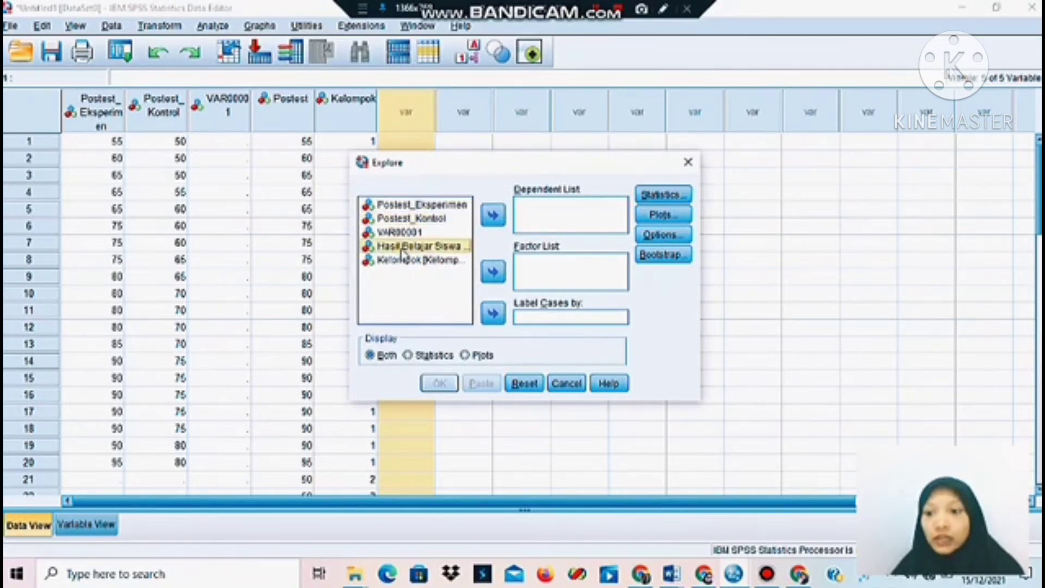
click(493, 216)
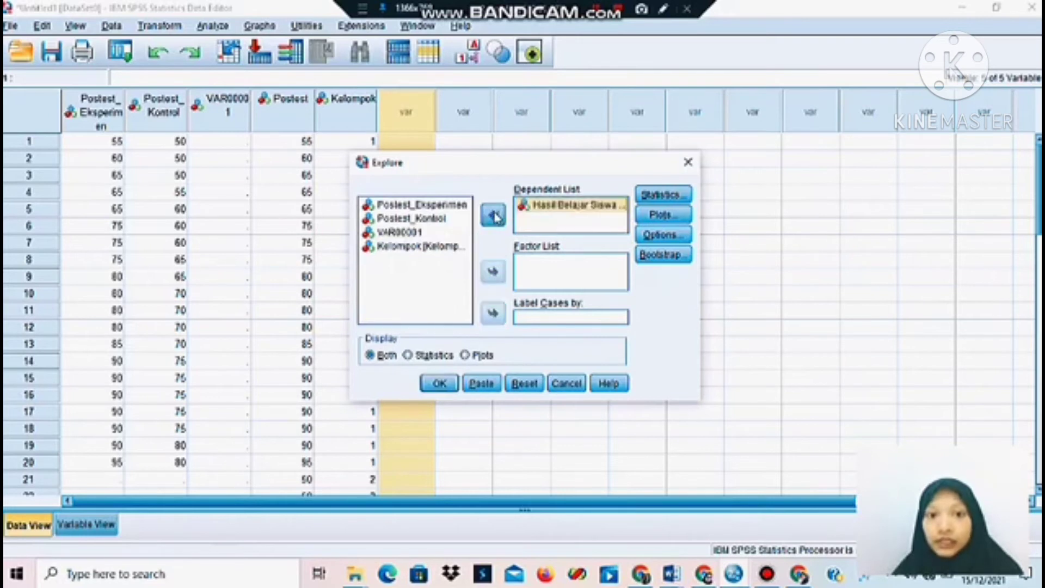
click(439, 247)
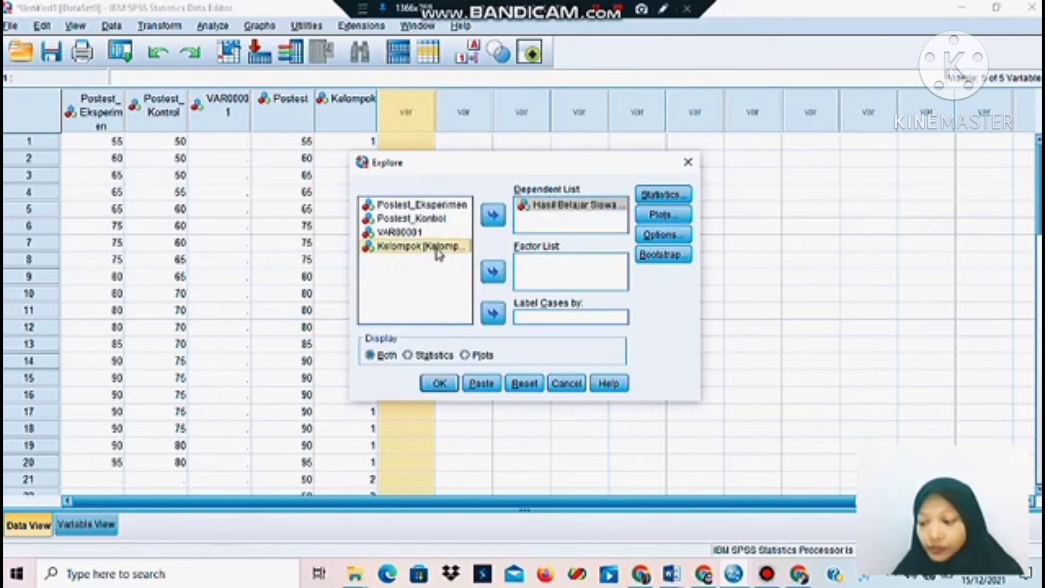
click(493, 273)
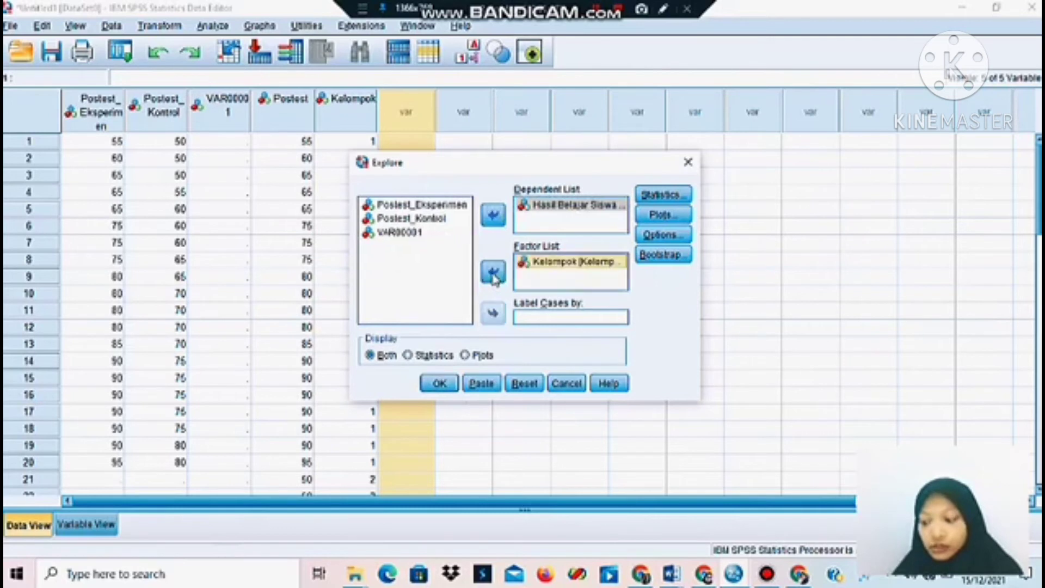
Step: Turn off normality plots with tests, choose Power estimation for the Levene test, run Explore, and check the Test of Homogeneity of Variance table
click(667, 216)
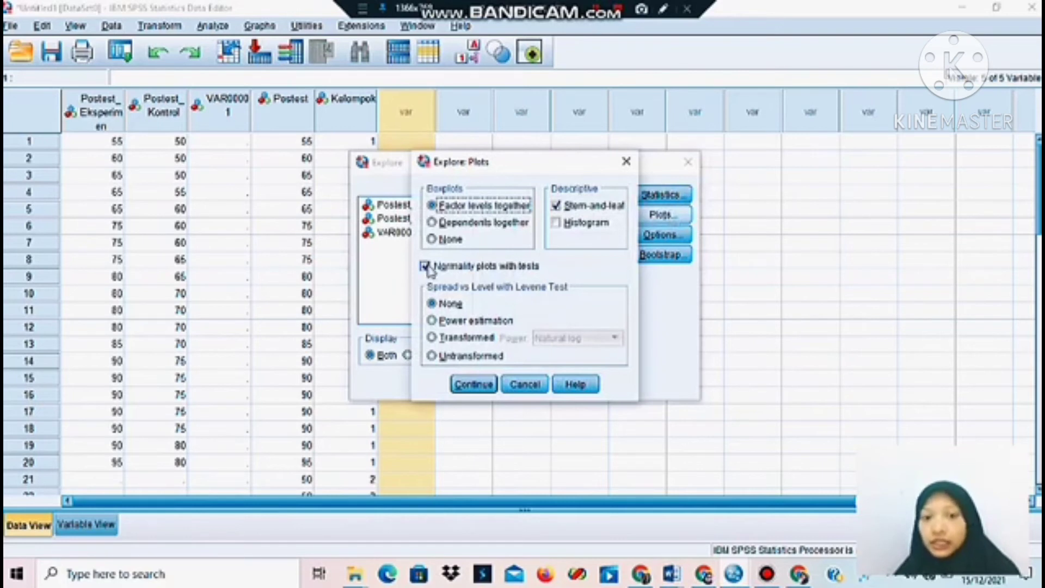
click(427, 266)
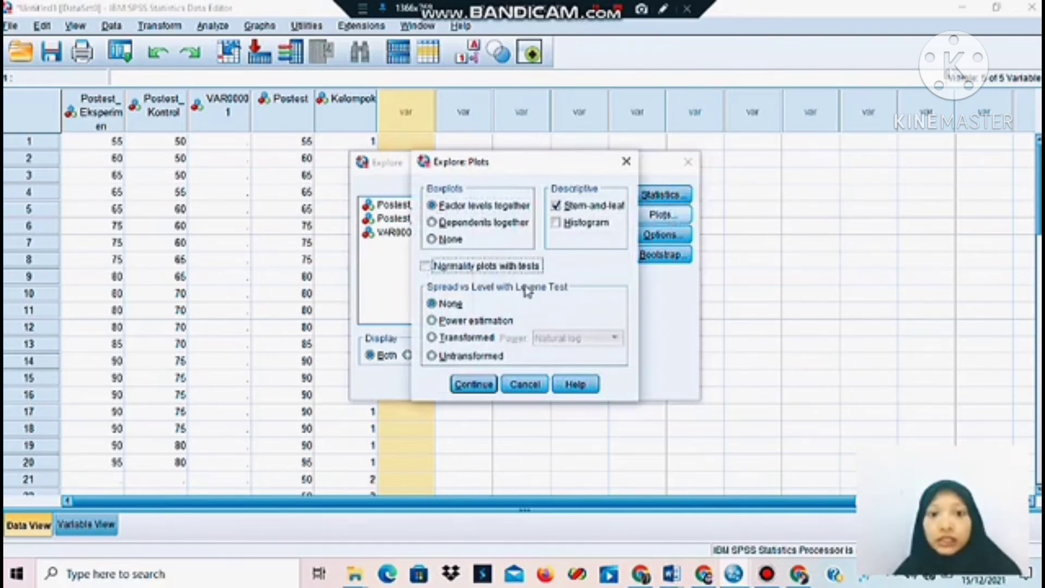
click(432, 321)
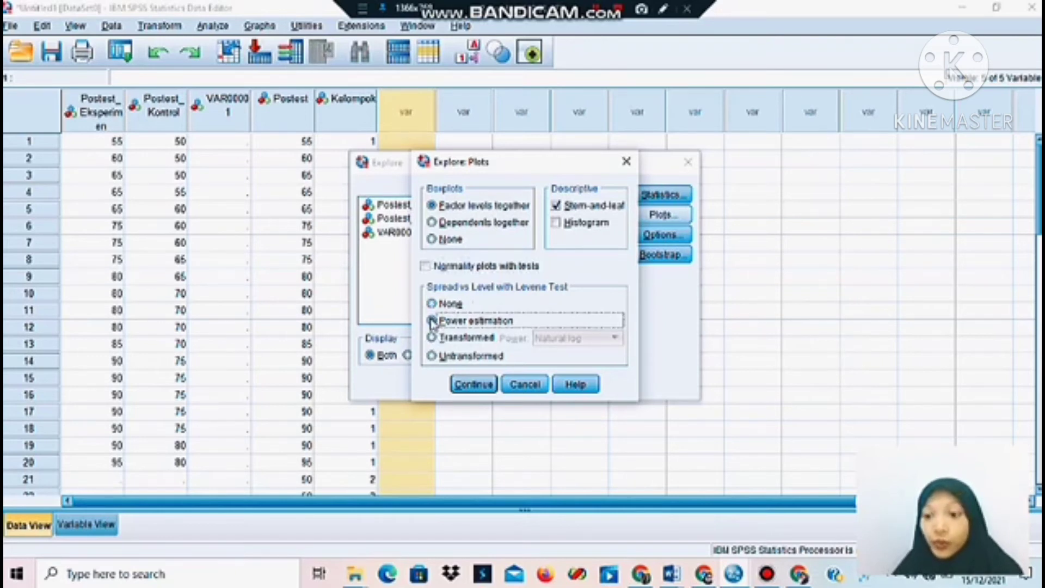
click(473, 384)
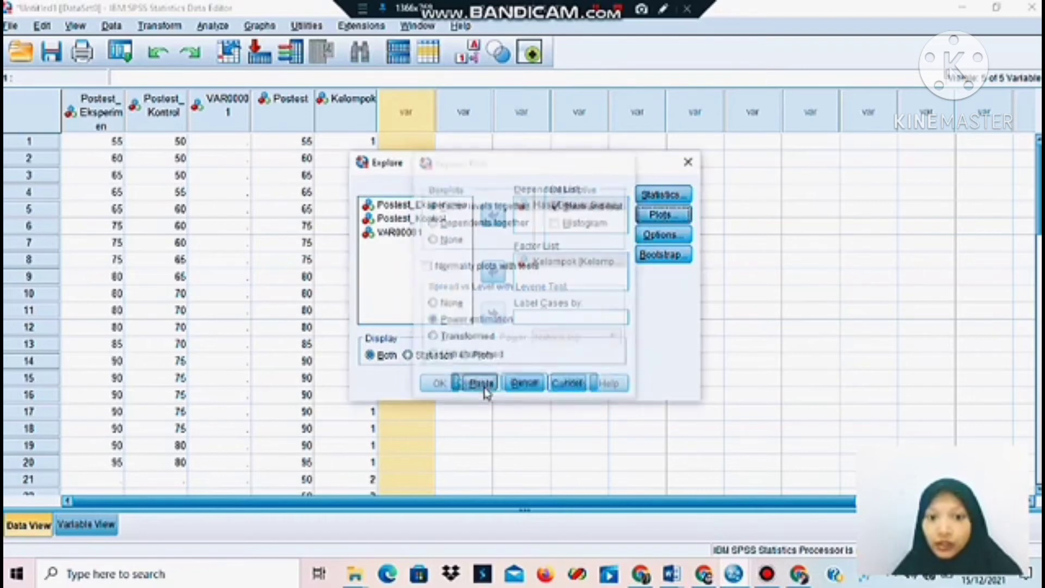
click(453, 385)
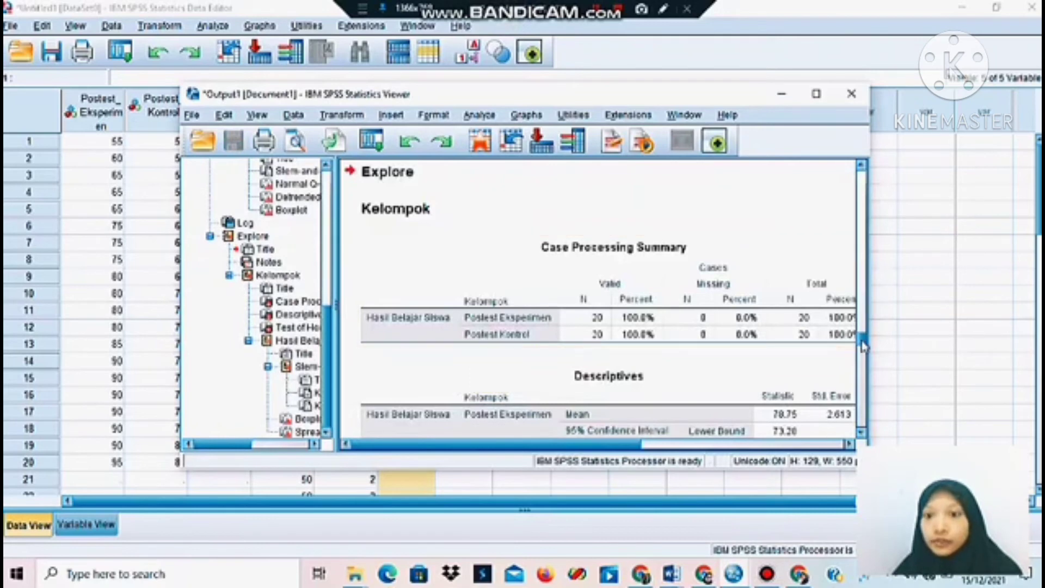
drag(861, 343, 868, 372)
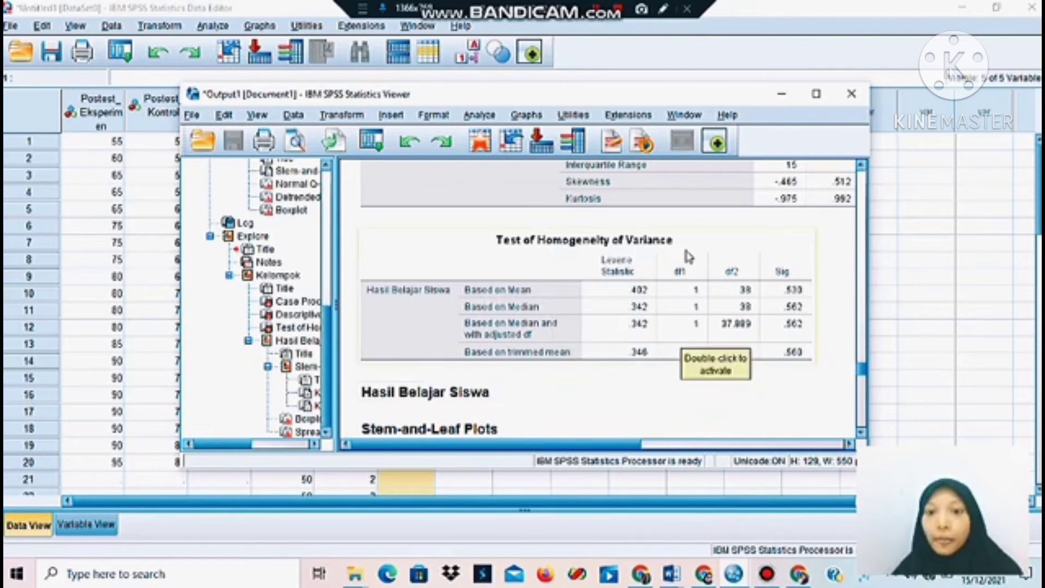
Step: Switch to the Word statistics document, consult the decision criteria for the homogeneity test, and return to the SPSS output
mouse_move(675, 576)
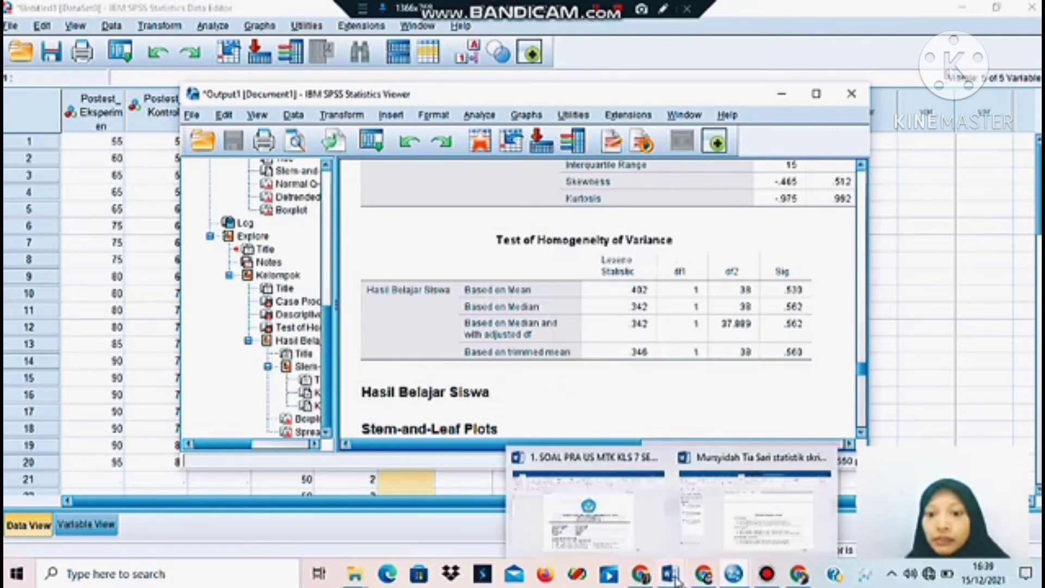
mouse_move(750, 529)
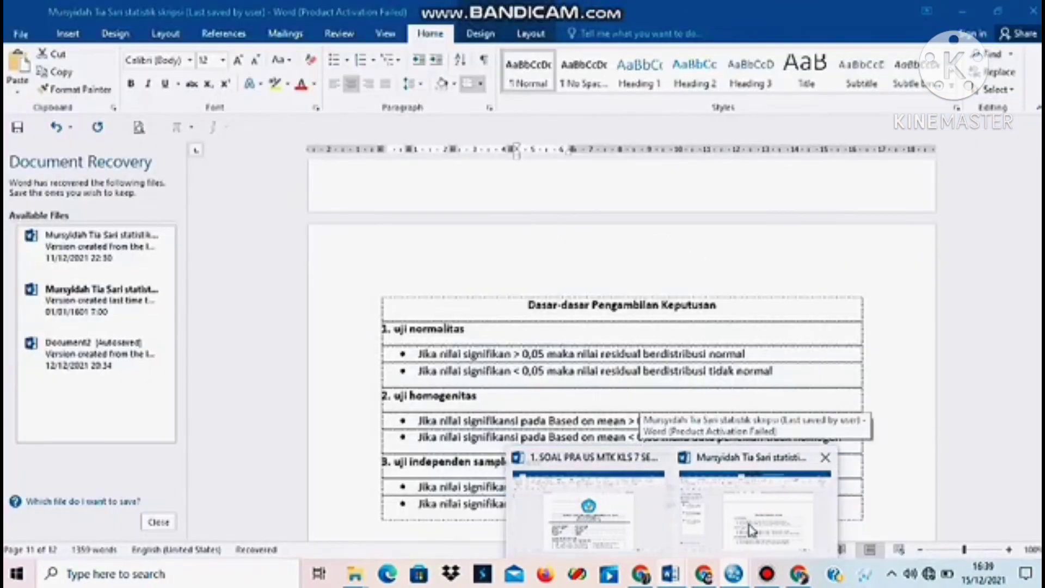
click(750, 529)
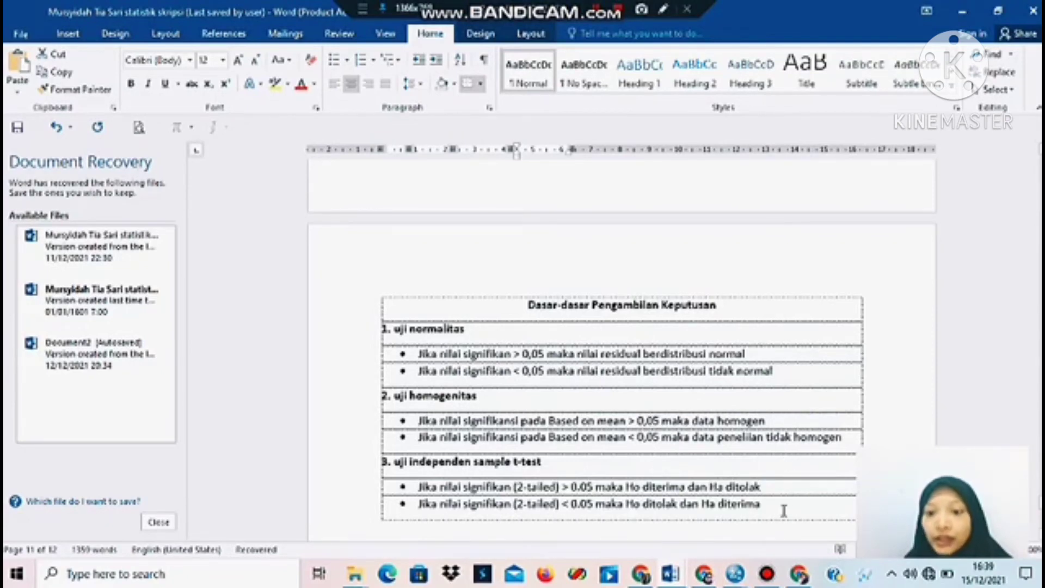
mouse_move(747, 569)
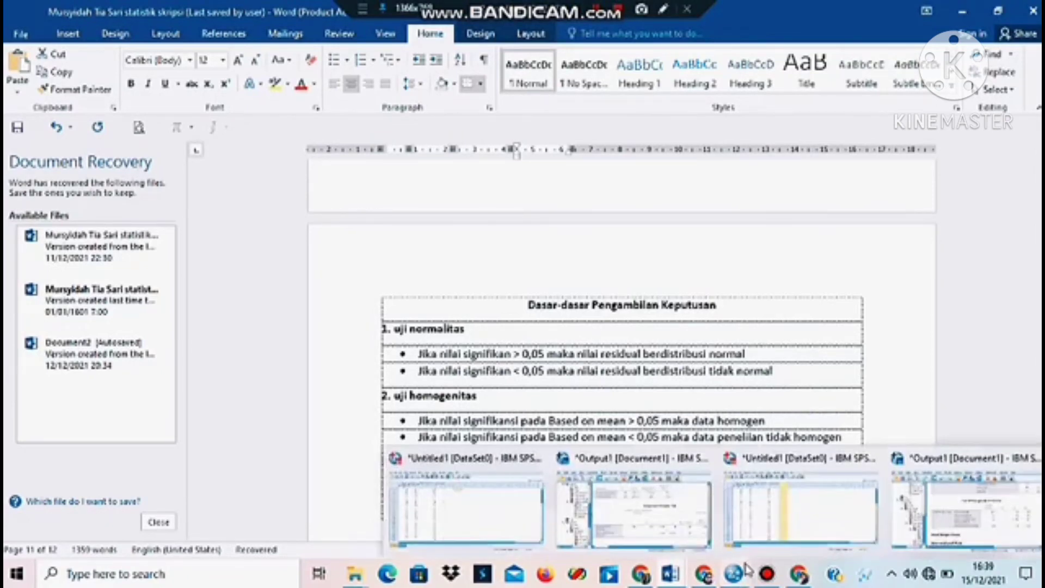
click(978, 521)
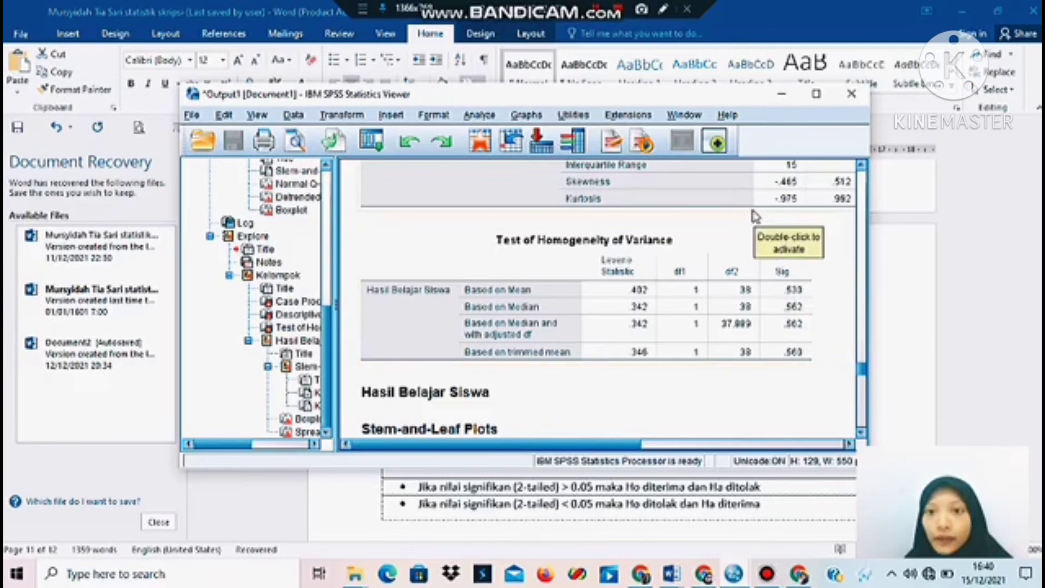
Step: Return to the SPSS dataset and set up an Independent-Samples T Test with Hasil Belajar Siswa as test variable and Kelompok as grouping variable
click(782, 95)
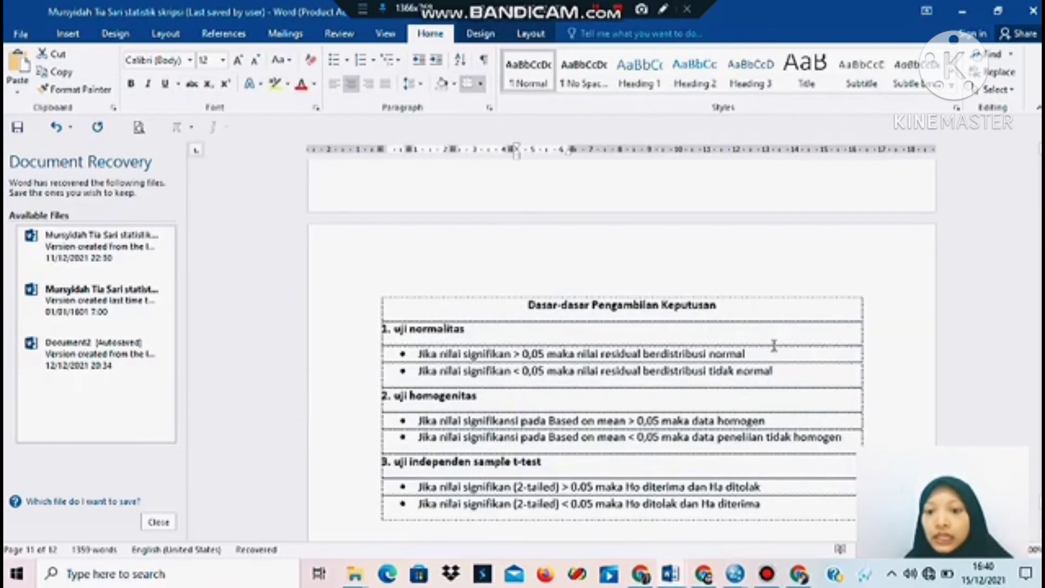
mouse_move(735, 580)
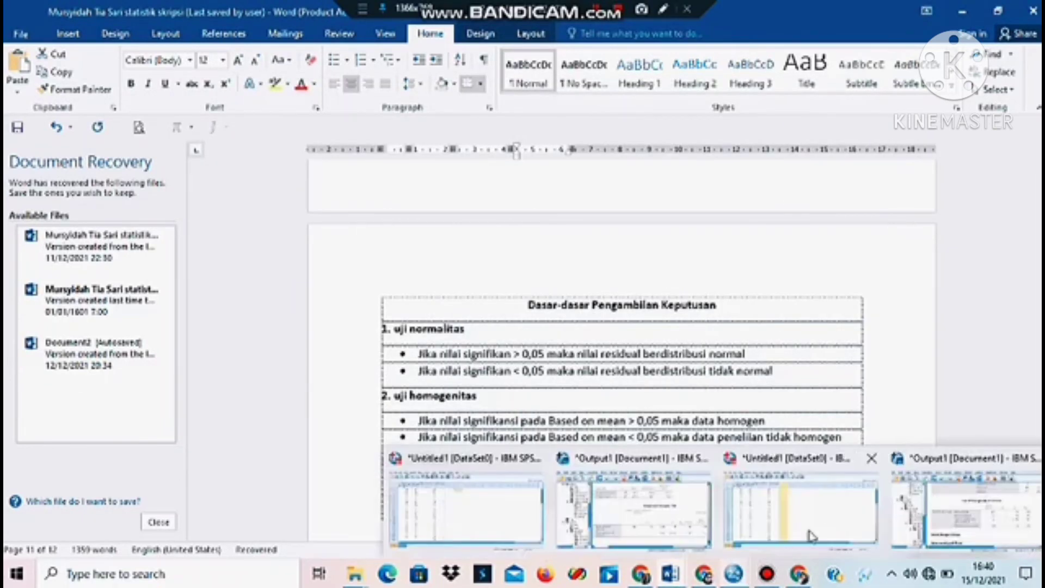
click(806, 526)
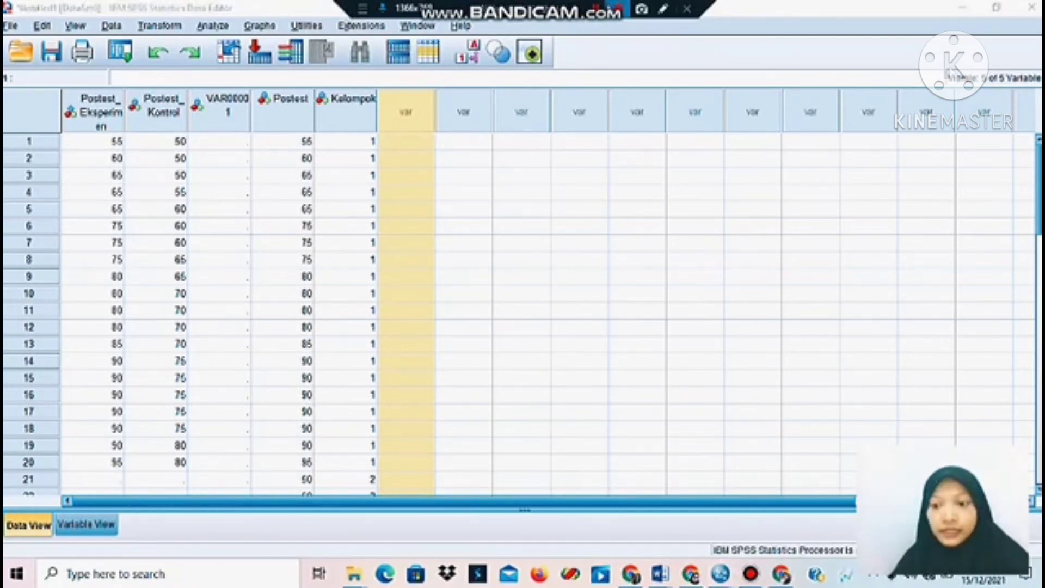
click(213, 26)
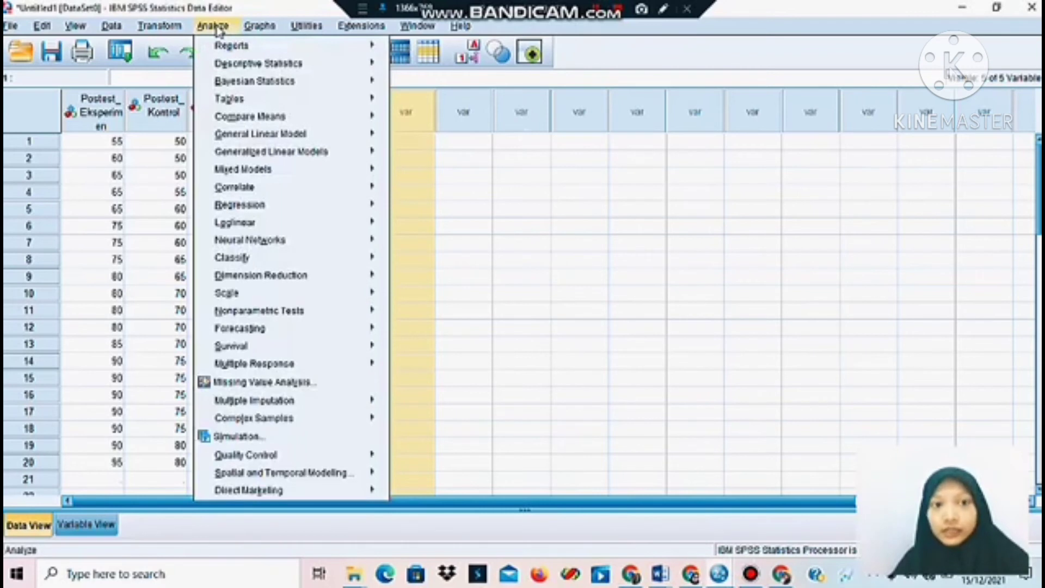
mouse_move(266, 116)
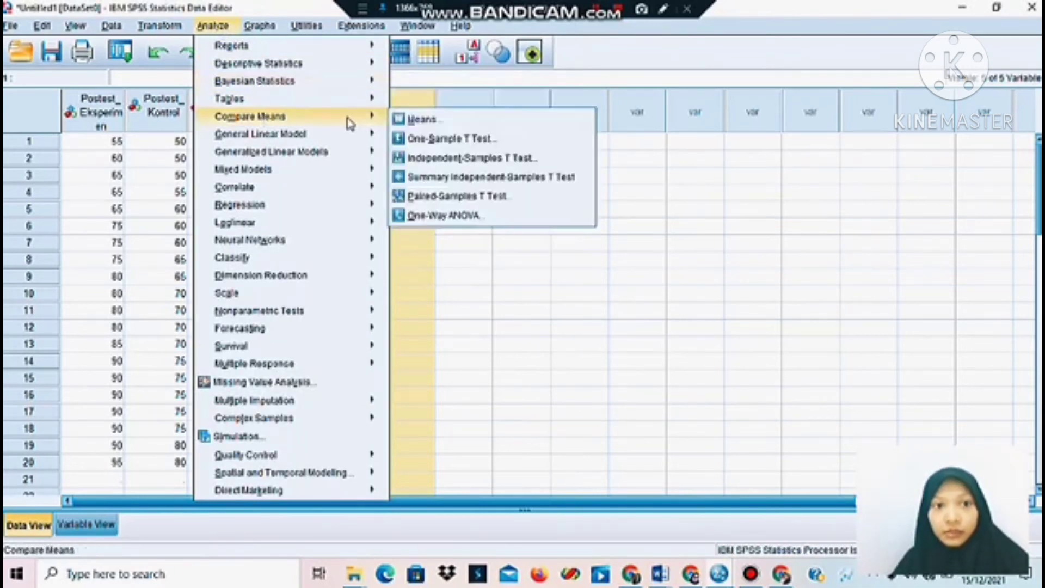
click(456, 158)
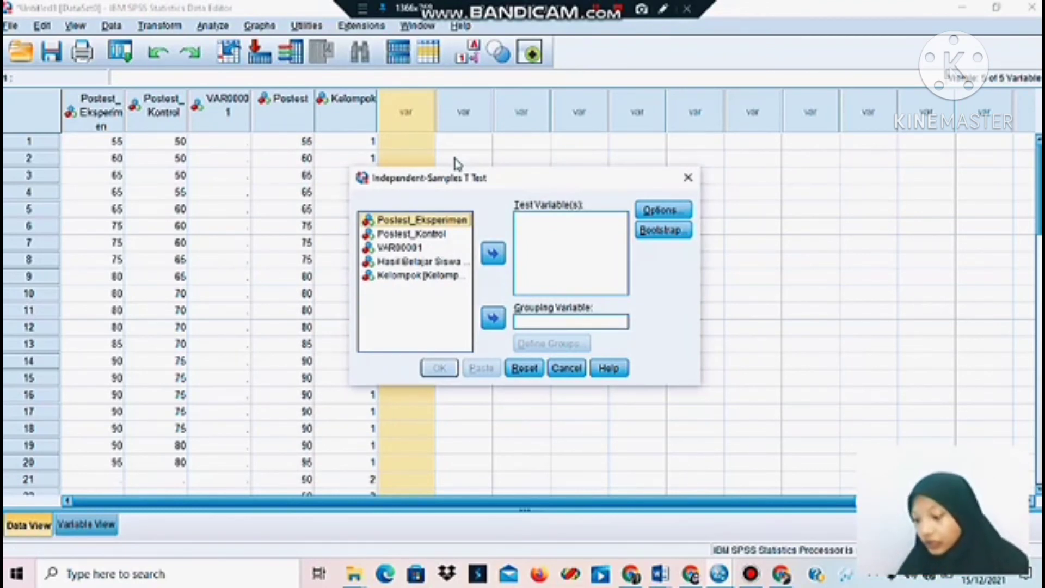
click(437, 262)
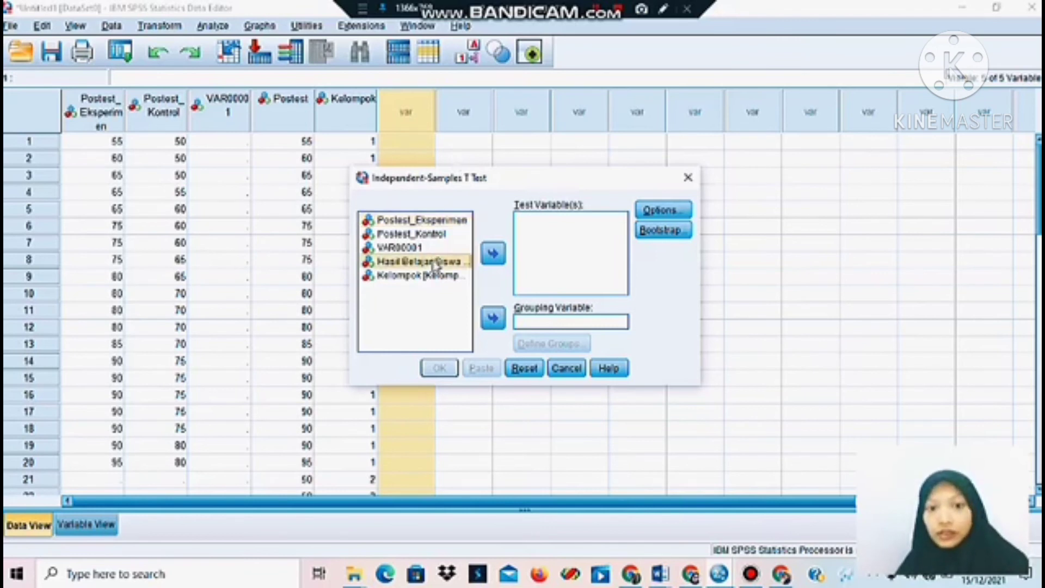
click(495, 262)
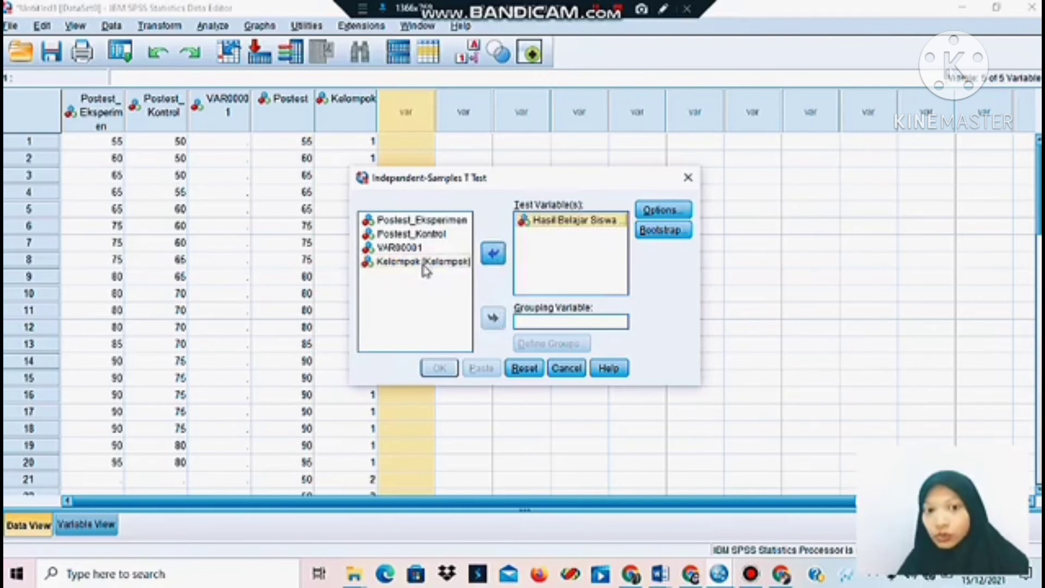
click(425, 262)
click(492, 318)
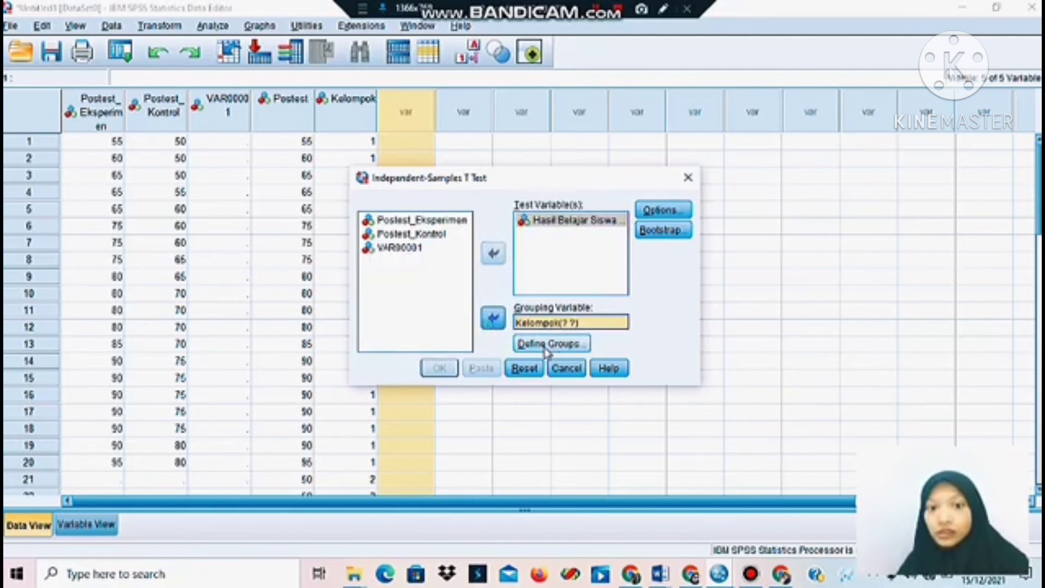
Step: Define the groups as 1 and 2, run the t-test, and check the Sig. (2-tailed) column of the Independent Samples Test table
click(546, 347)
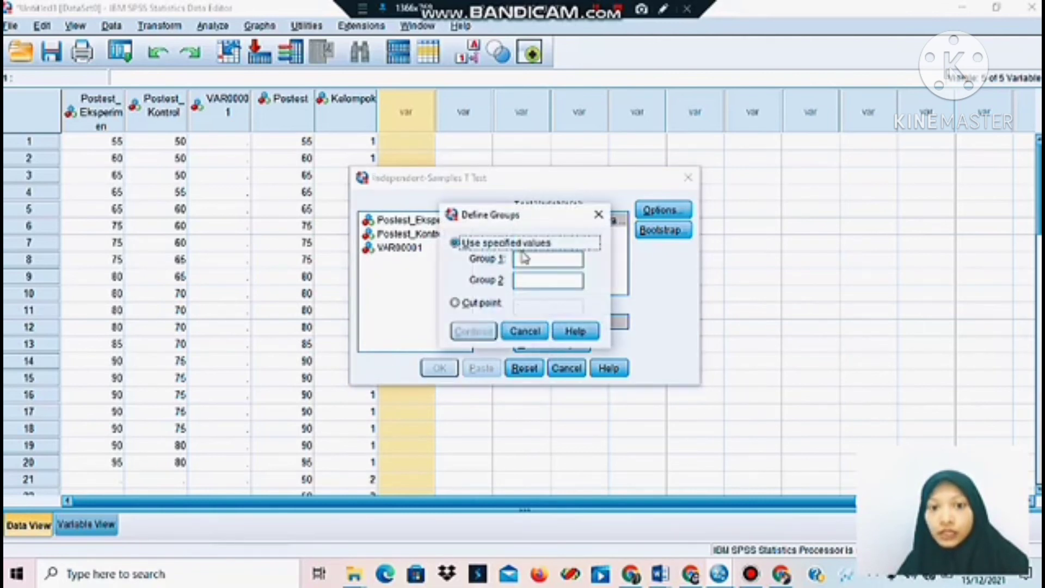
click(527, 259)
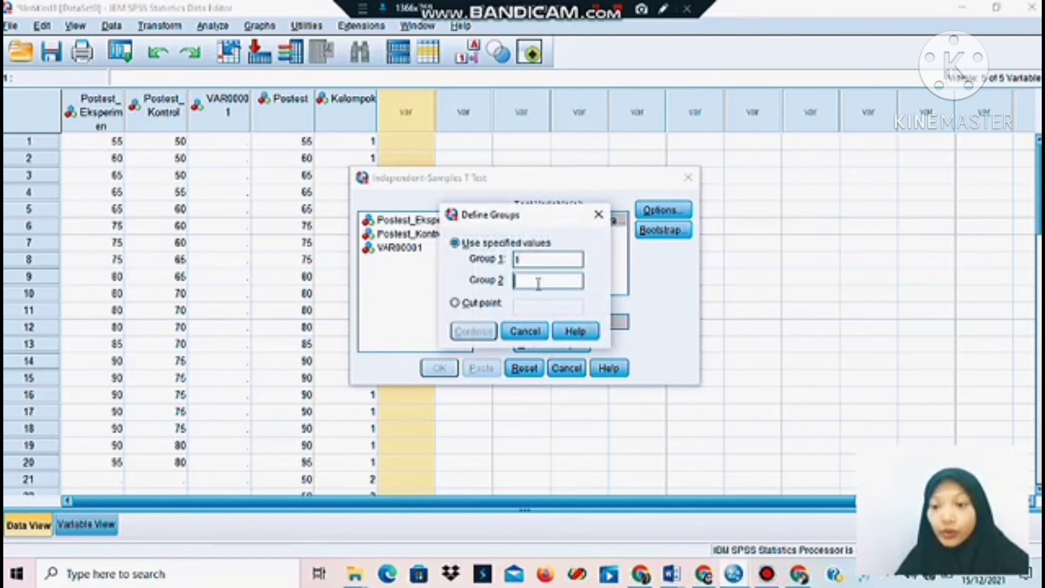
click(537, 284)
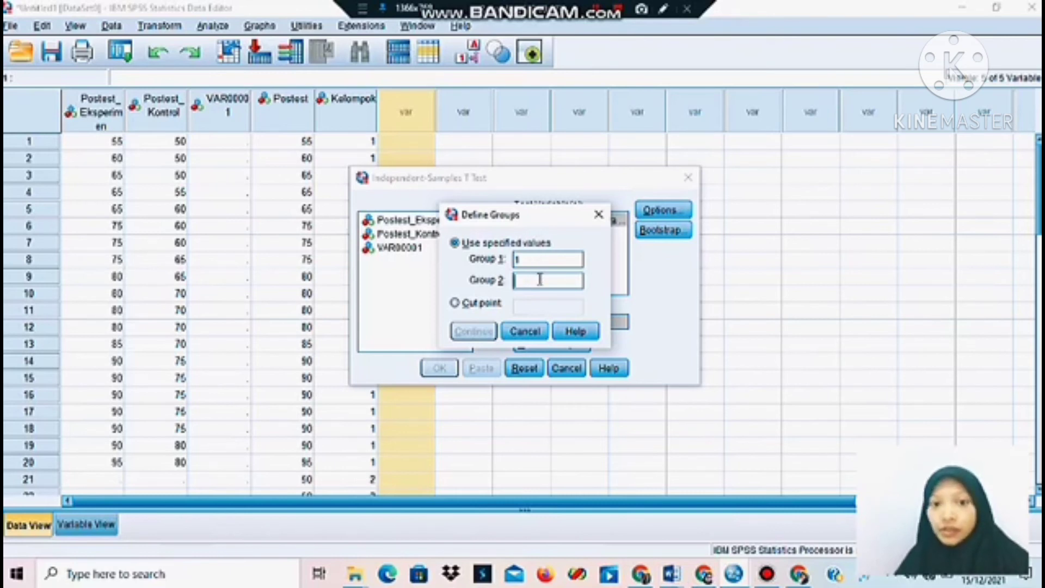
text(2)
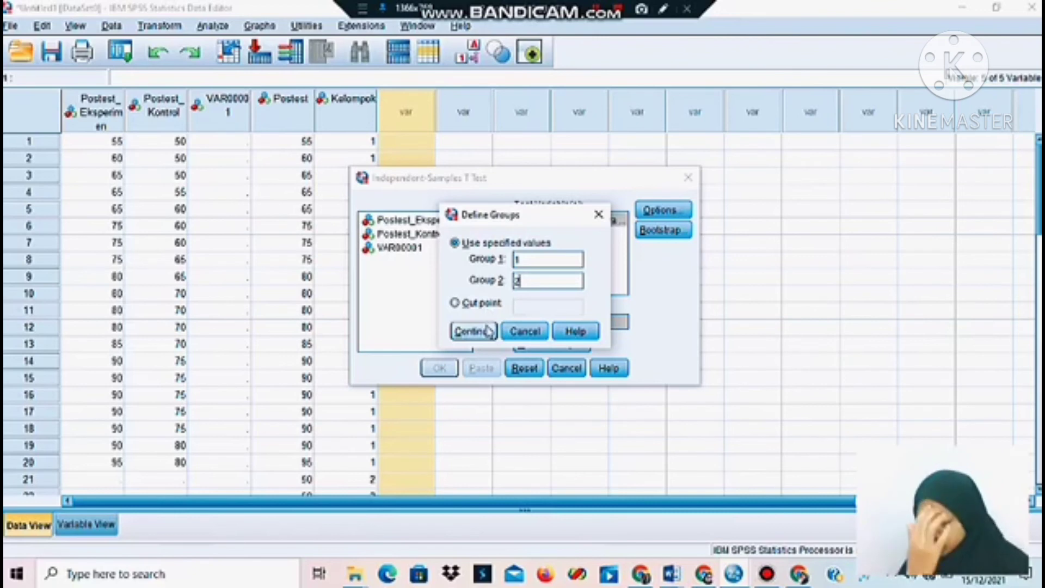
click(488, 332)
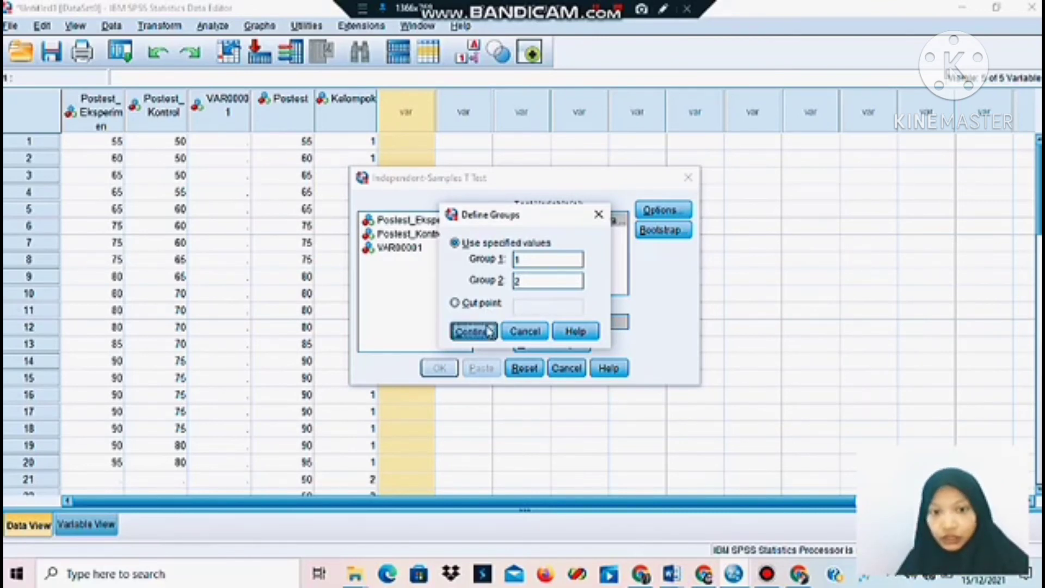
click(440, 370)
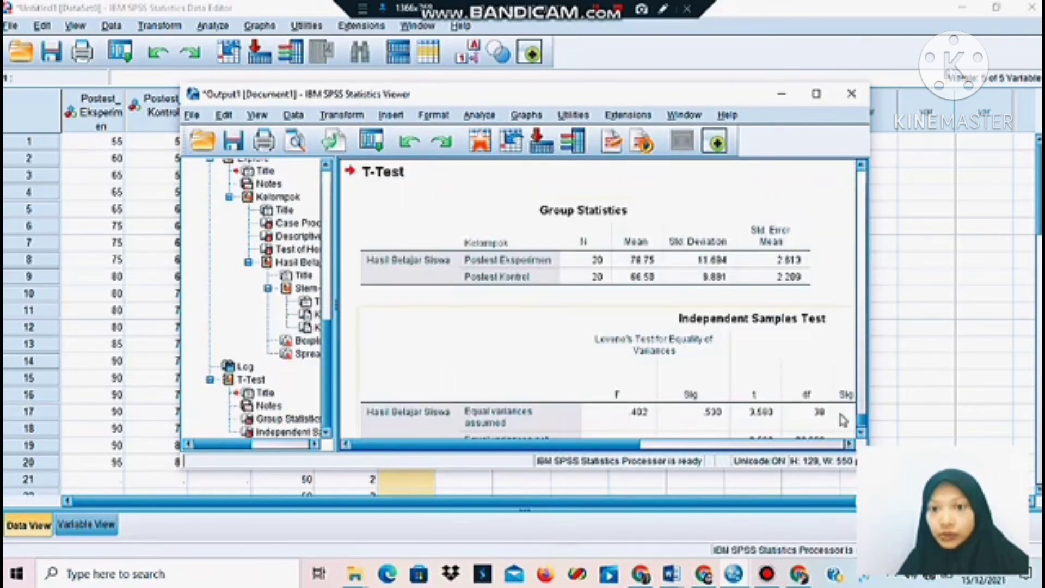
scroll(861, 423, down, 3)
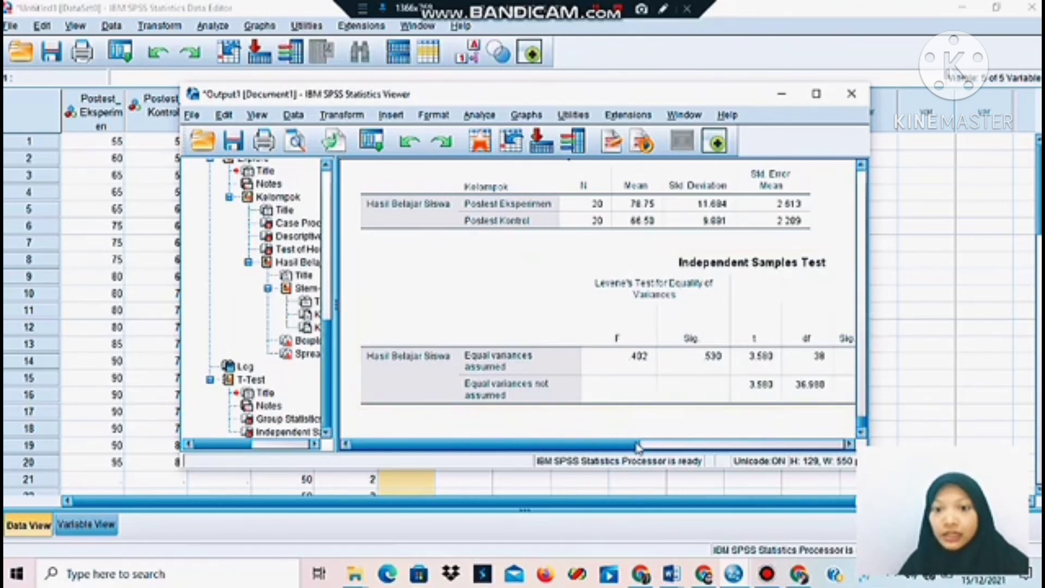
drag(616, 453, 701, 445)
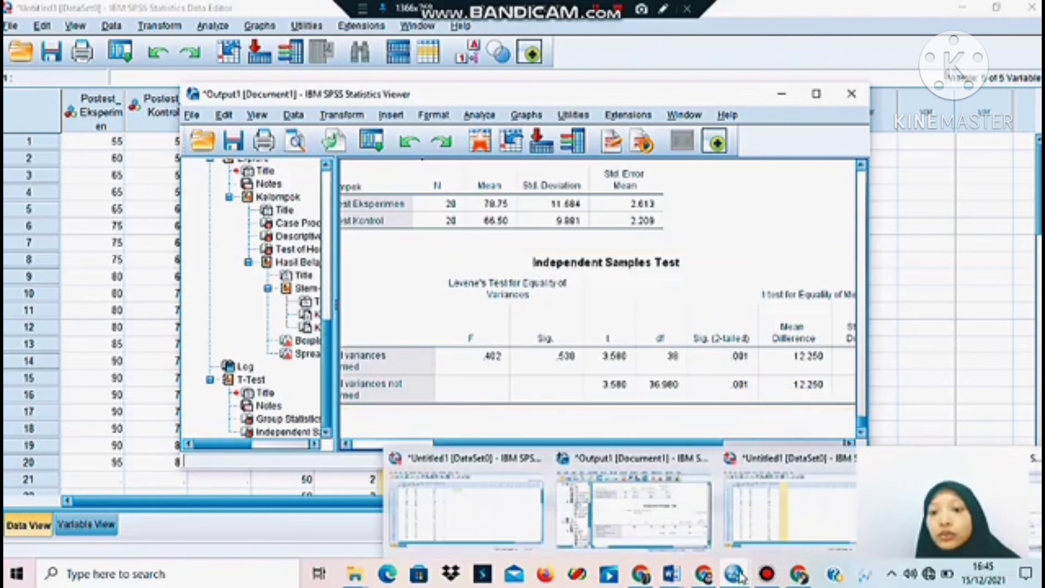
Step: Switch to the Word statistics document, consult the decision criteria for the independent-samples t-test, and return to the SPSS dataset
mouse_move(677, 581)
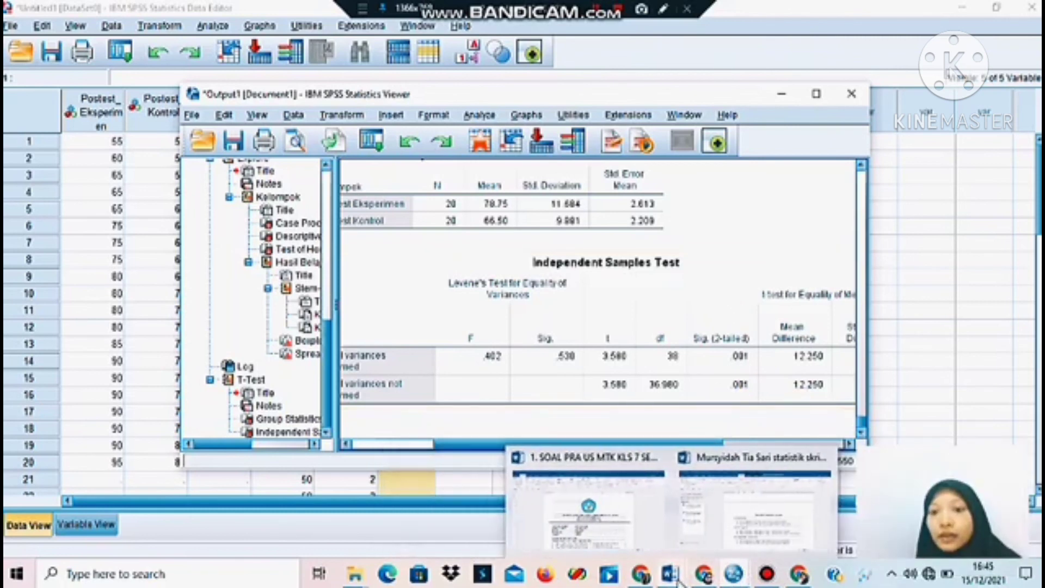
click(733, 531)
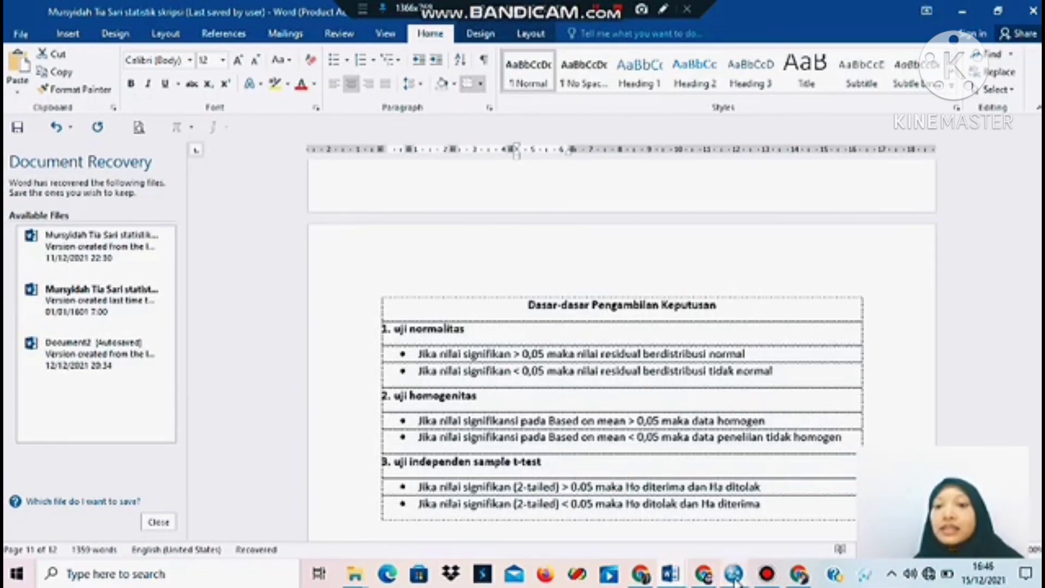
mouse_move(735, 574)
click(805, 525)
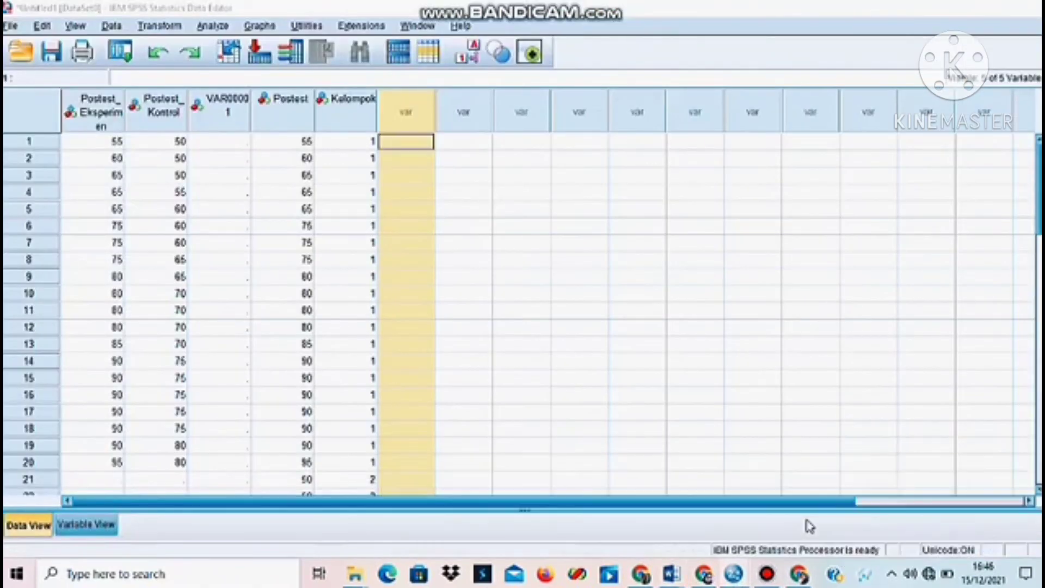